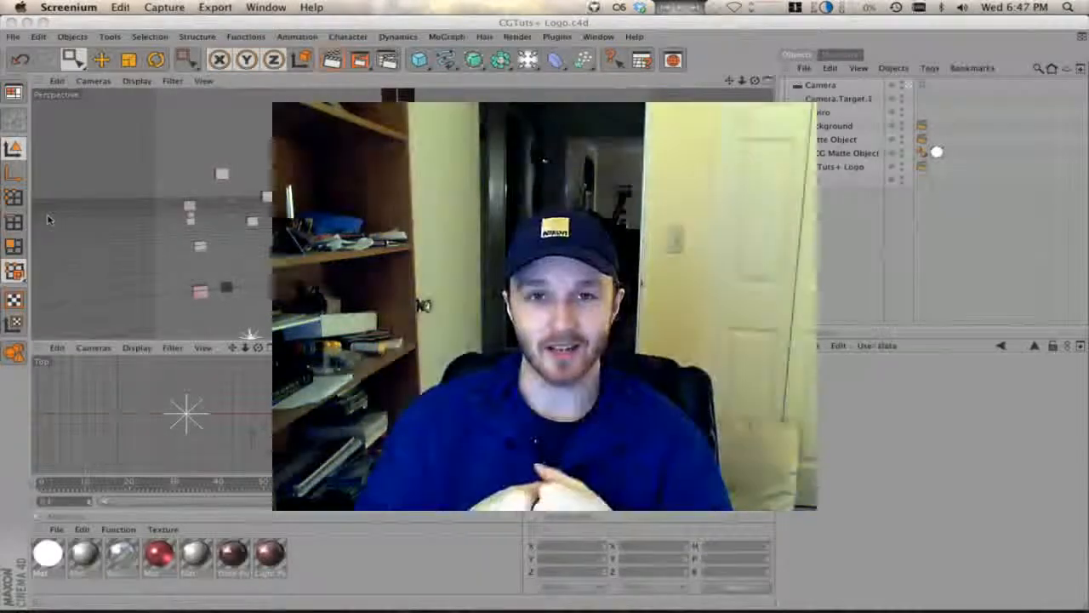
Open the compositing tag of Matte Object and turn off Seen by Camera
left_click(48, 220)
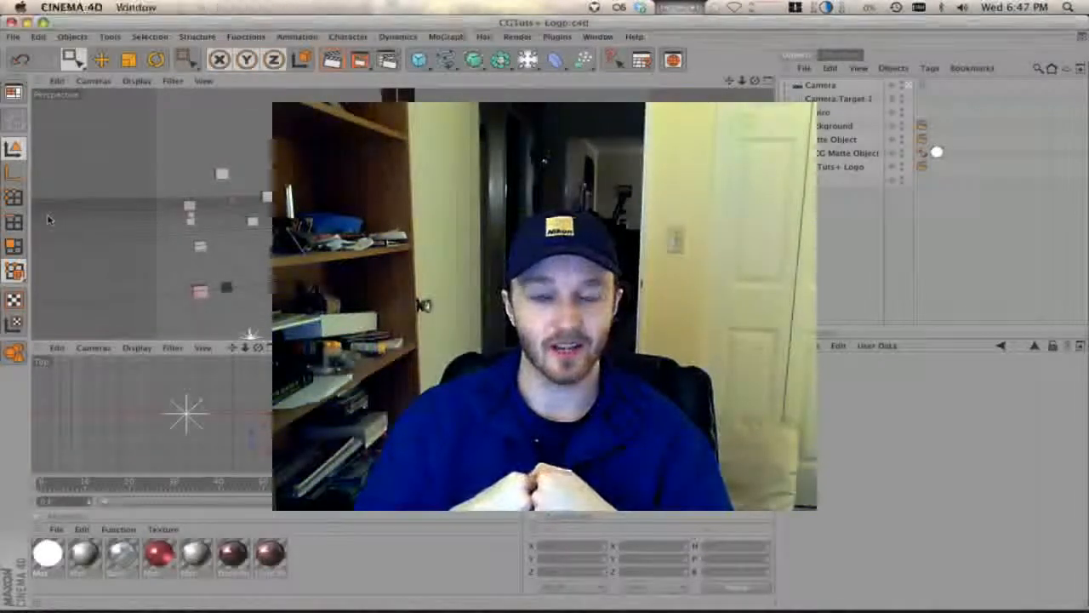
left_click(345, 183)
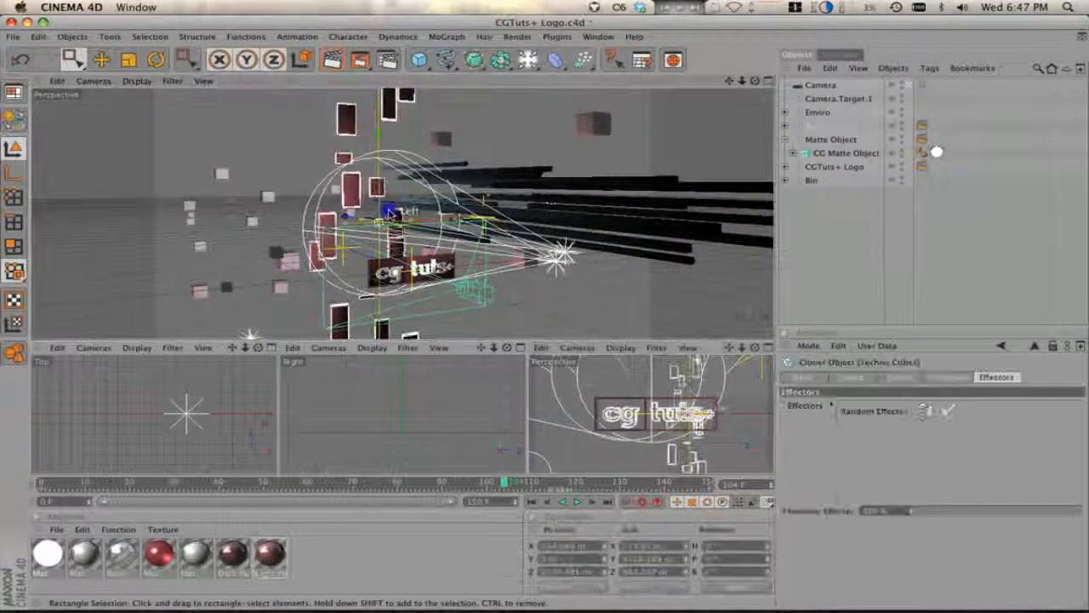
left_click_drag(455, 223, 493, 259, "alt")
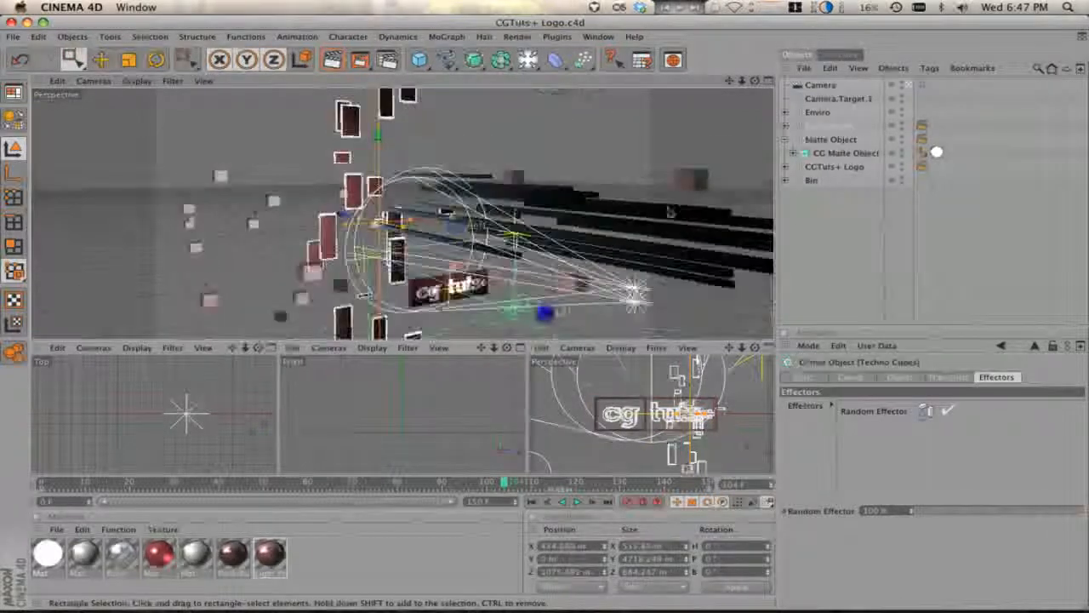
left_click(786, 141)
left_click(815, 138)
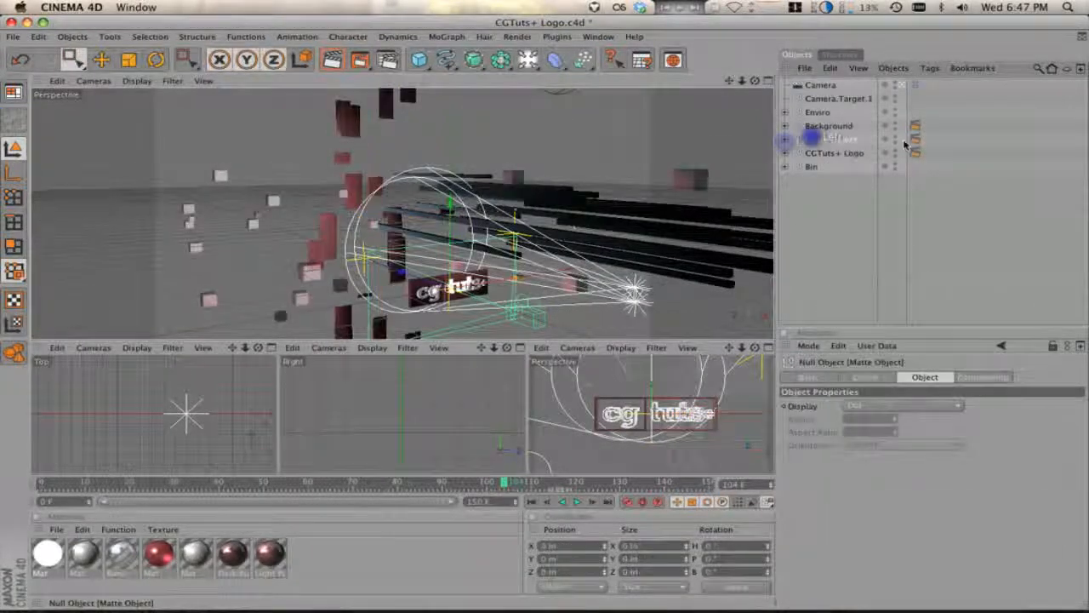
left_click(916, 140)
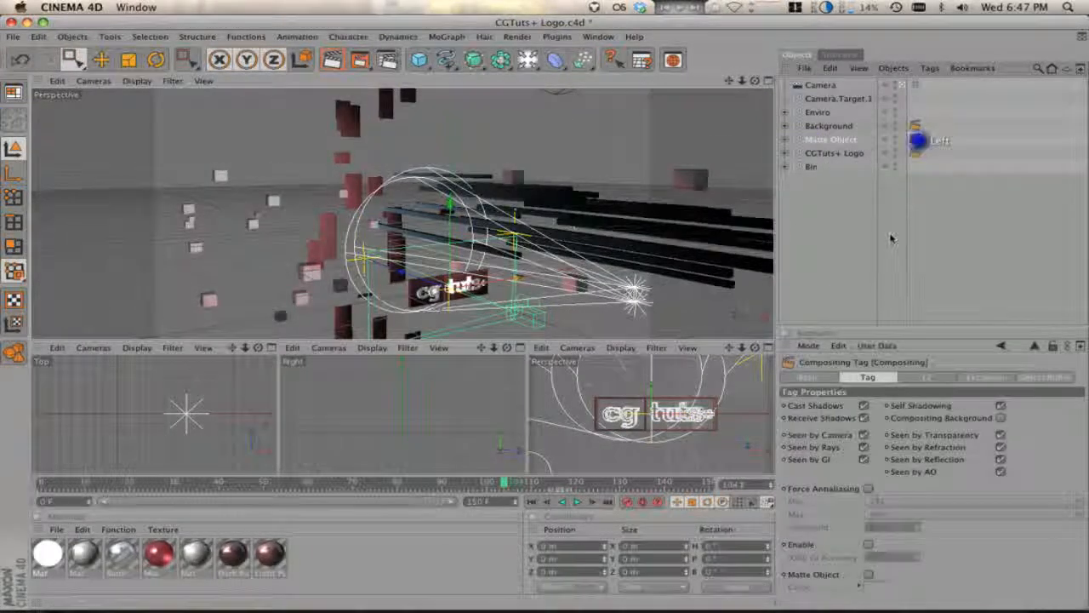
left_click(863, 434)
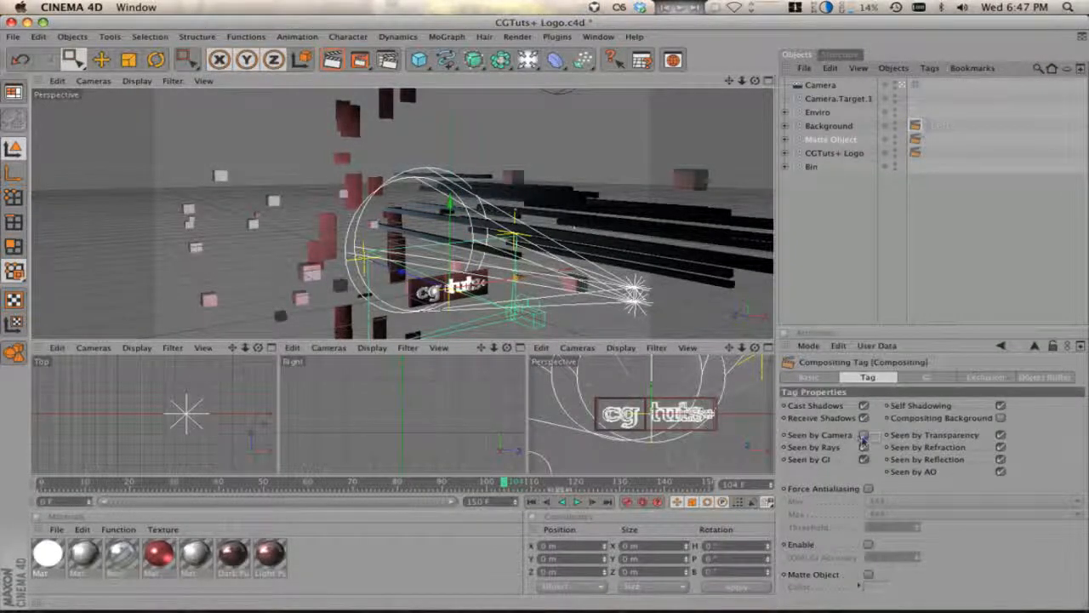
Select the Techno Cubes cloner inside the Background group and examine its Object and Transform properties, including the grid Size
left_click(364, 182)
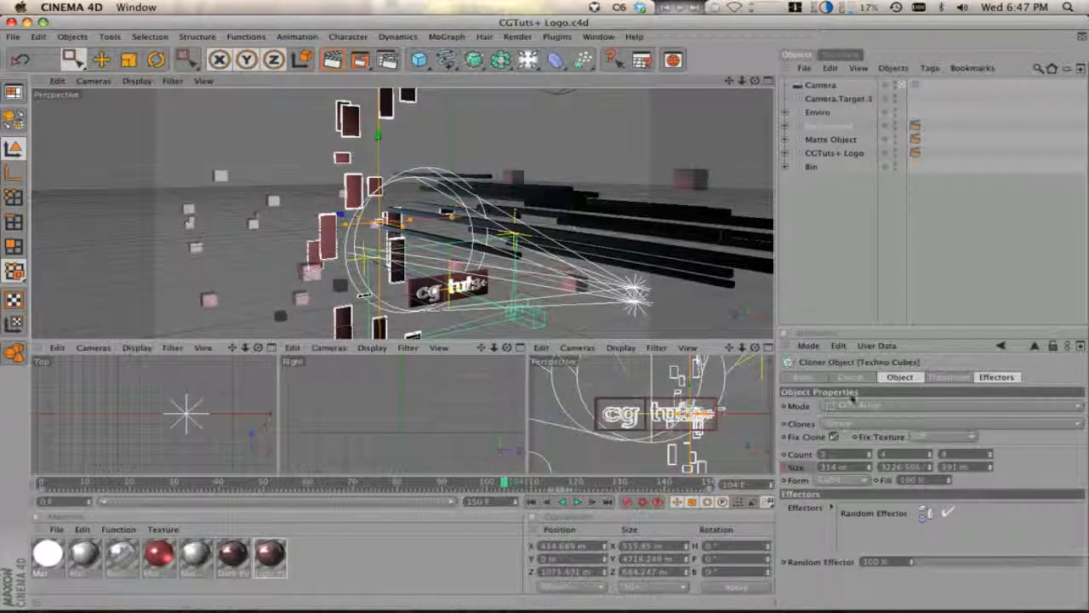
left_click(948, 376)
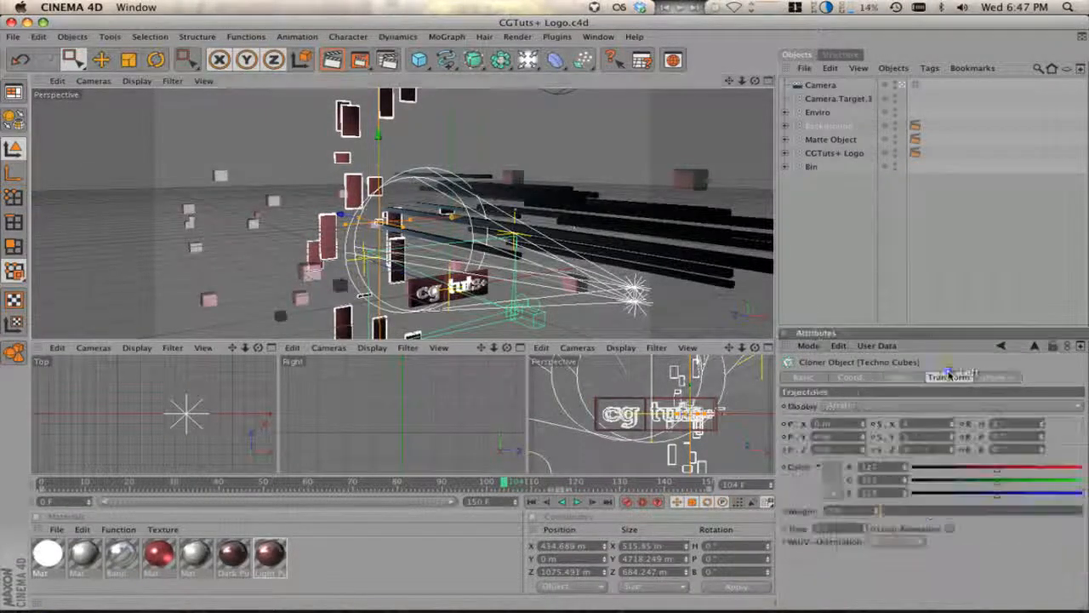
left_click(785, 126)
left_click(838, 141)
left_click(788, 140)
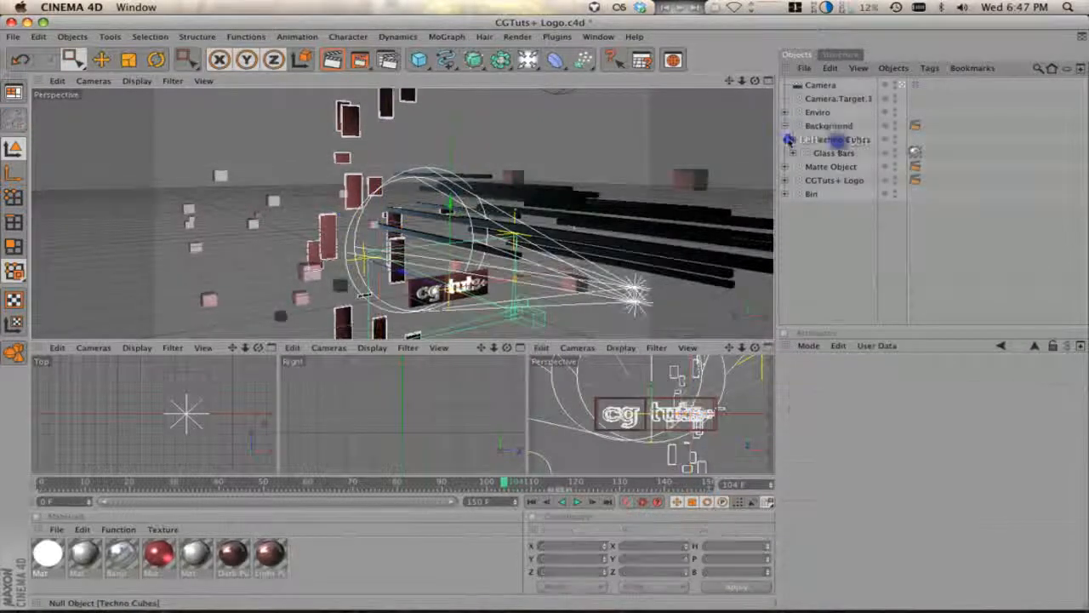
left_click(840, 166)
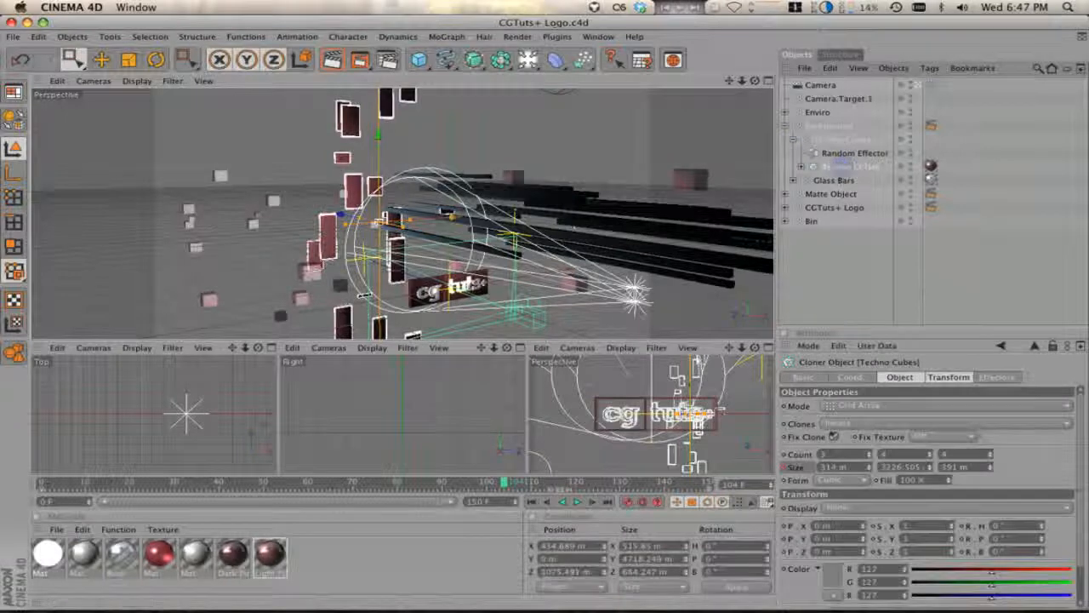
left_click(800, 466)
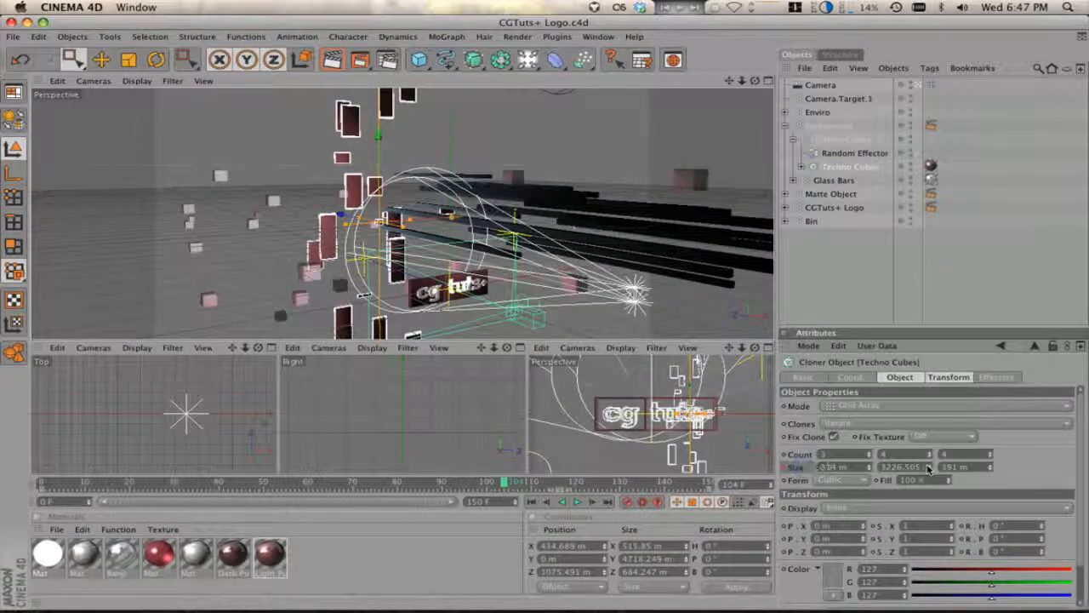
Return the animation to frame 0 and save the project
left_click(41, 483)
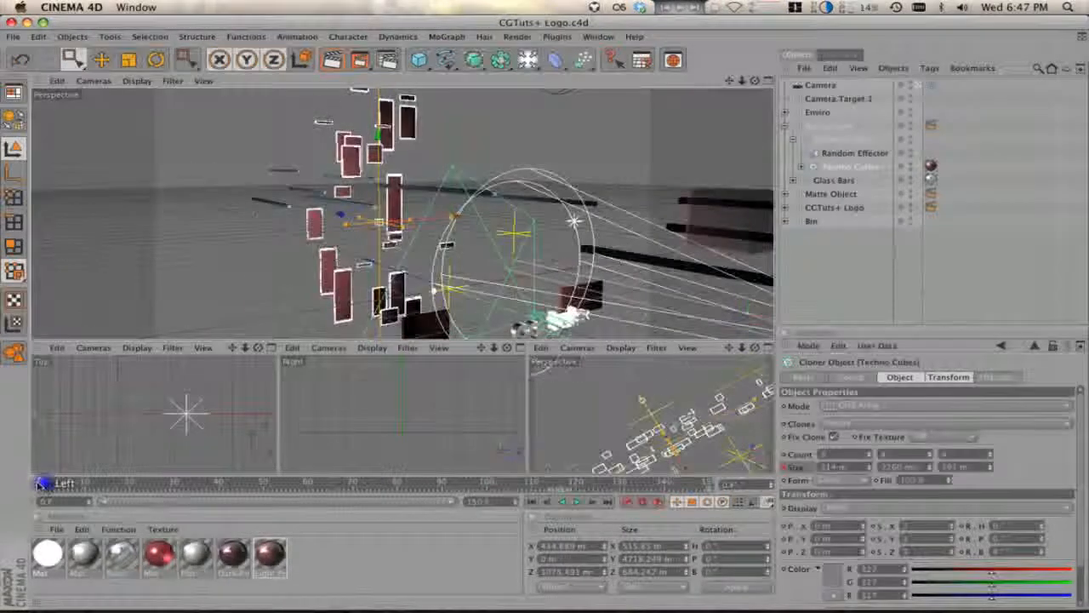
mouse_move(38, 485)
left_mouse_down()
mouse_move(544, 482)
mouse_move(36, 480)
left_mouse_up()
scroll(546, 315, "down", 10)
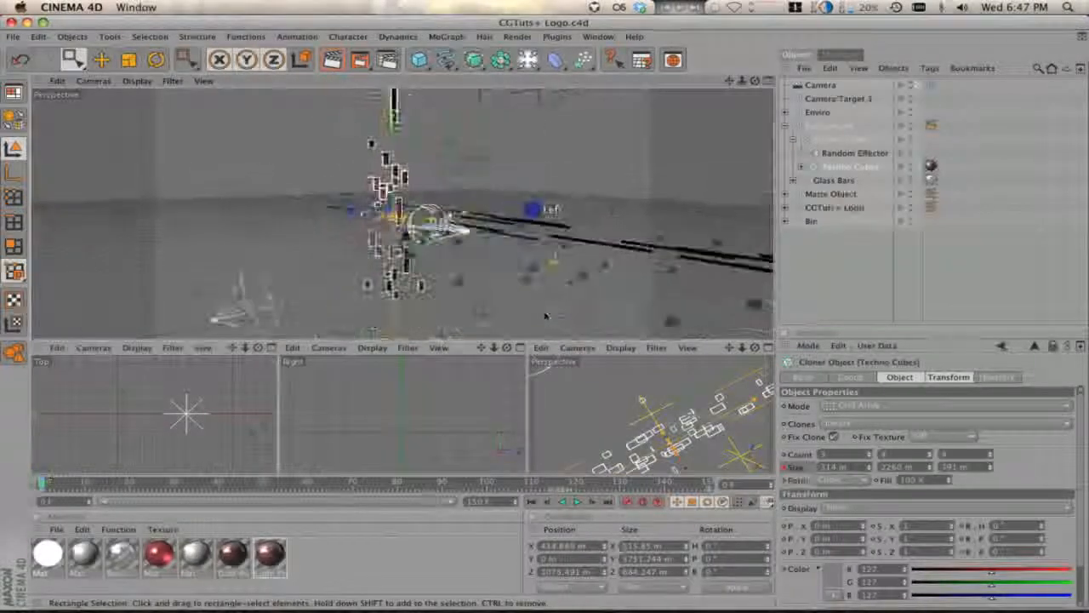
scroll(545, 315, "down", 5)
scroll(545, 315, "up", 3)
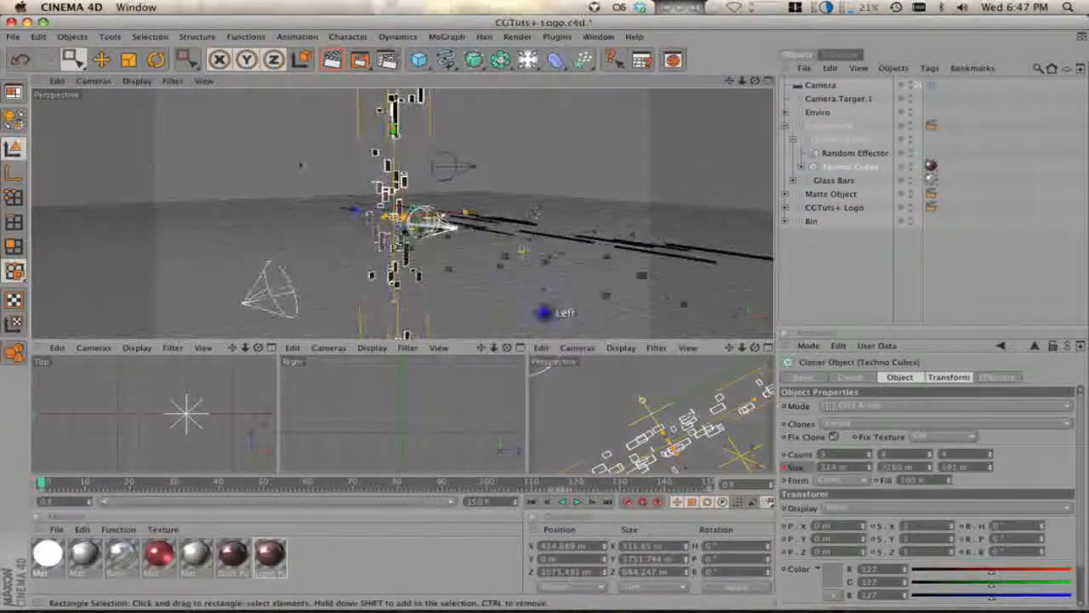
key("super+s")
Activate Live Selection and check the Techno Cubes null, its Random Effector and its cloner at frame 0
left_click(84, 37)
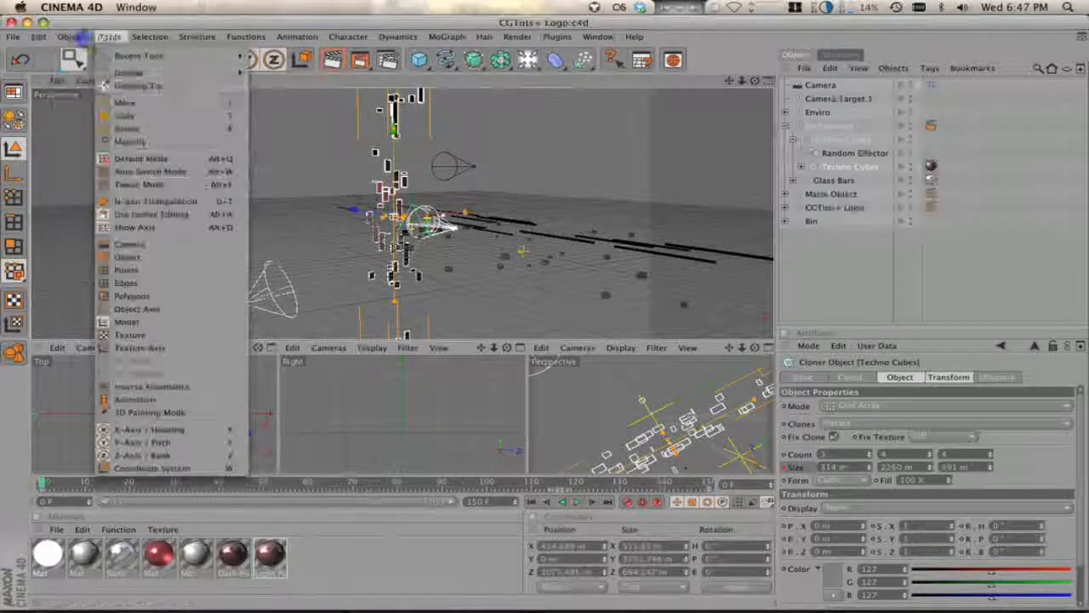
left_click(77, 36)
left_click(73, 59)
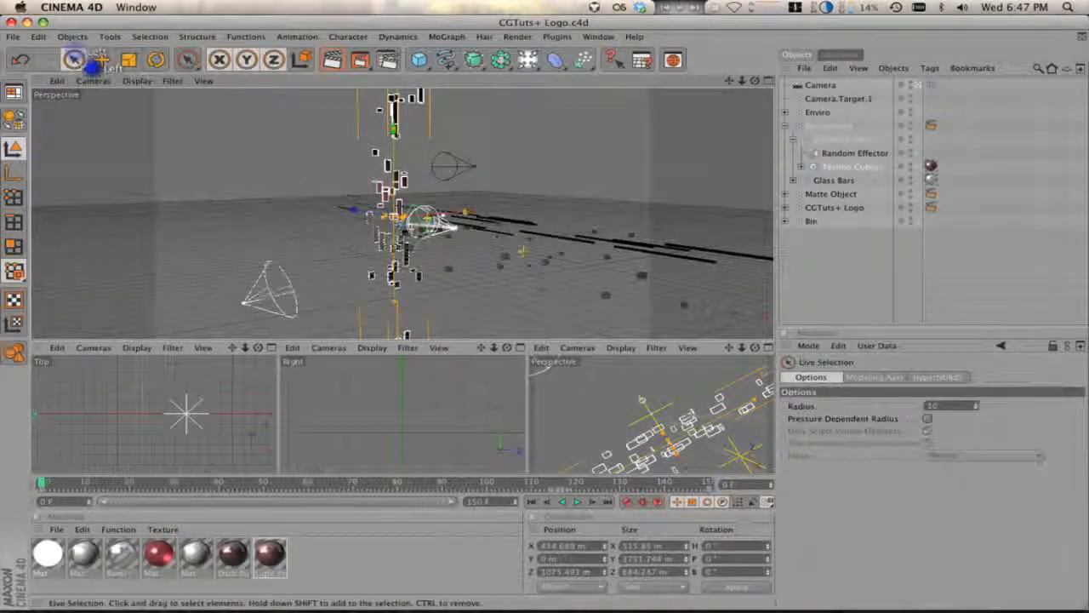
left_click(858, 138)
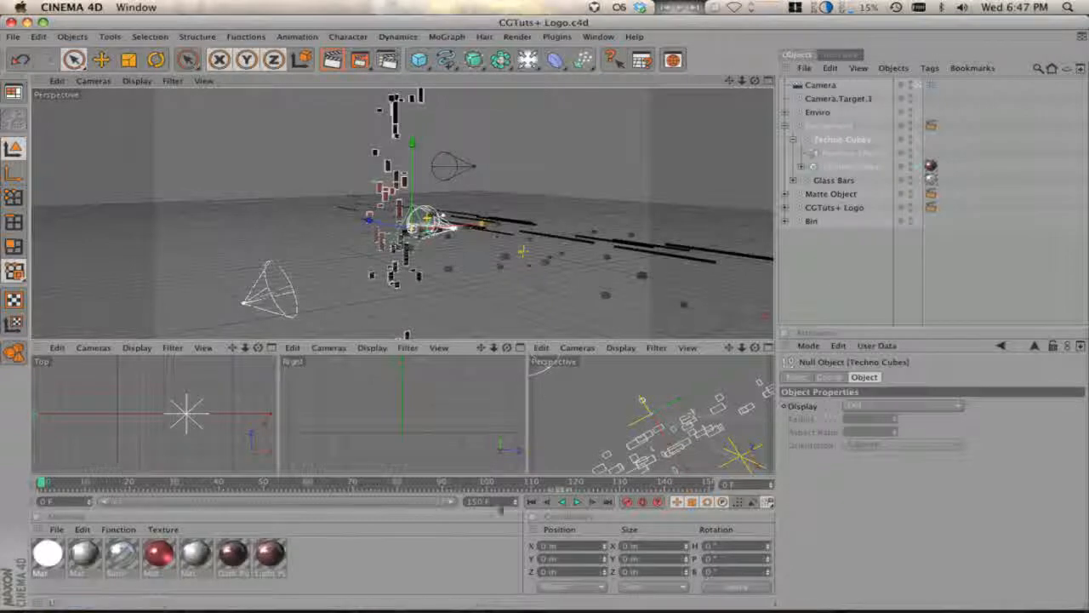
left_click(837, 153)
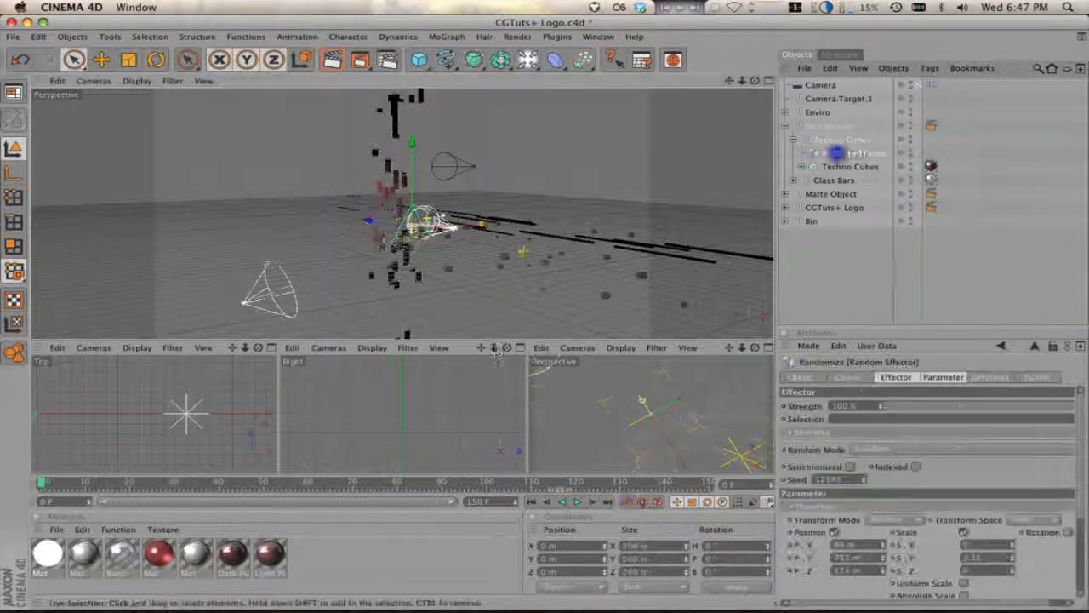
left_click(826, 168)
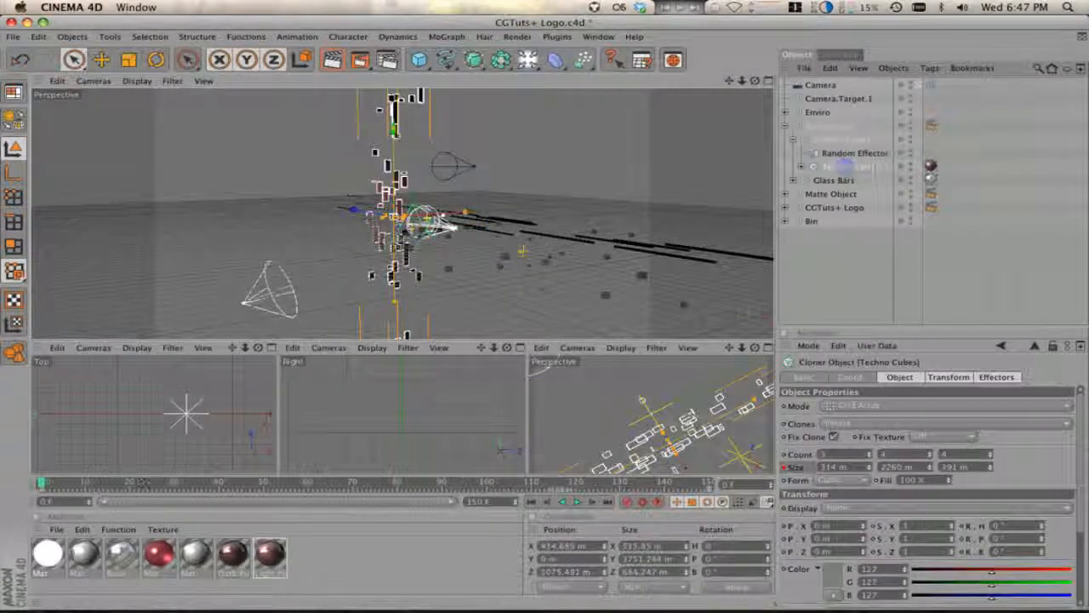
left_click_drag(57, 482, 12, 491)
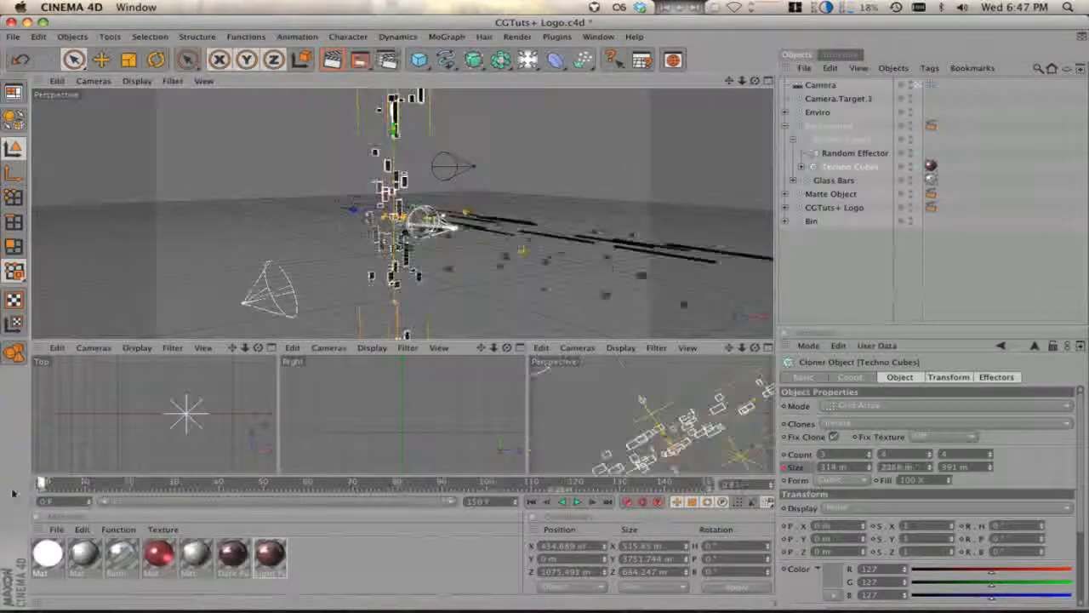
Record a keyframe for the Techno Cubes null's position at frame 125
left_click(838, 140)
left_click_drag(104, 485, 459, 483)
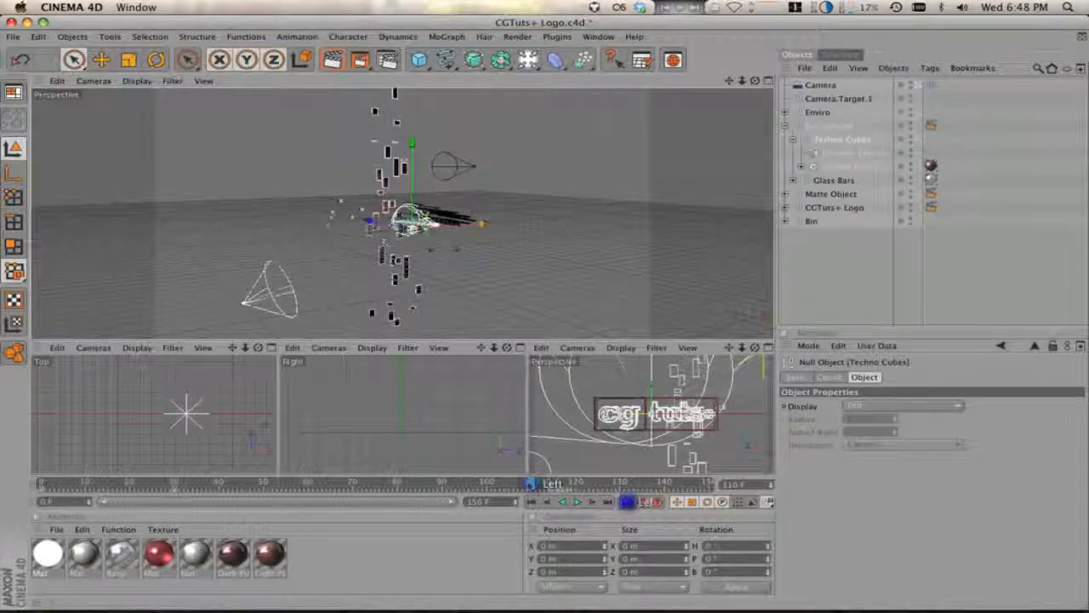
left_click_drag(529, 483, 604, 482)
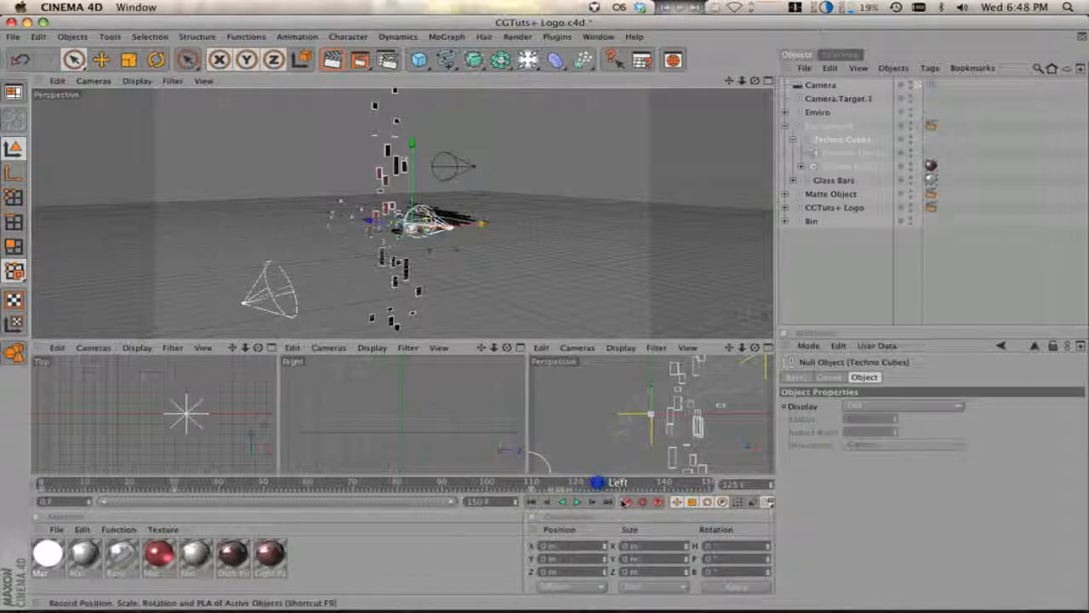
left_click(626, 501)
Try raising the Techno Cubes null to a Y position of about 3411 m at frame 0 and save the project
left_click_drag(206, 486, 30, 473)
left_click_drag(411, 197, 545, 315)
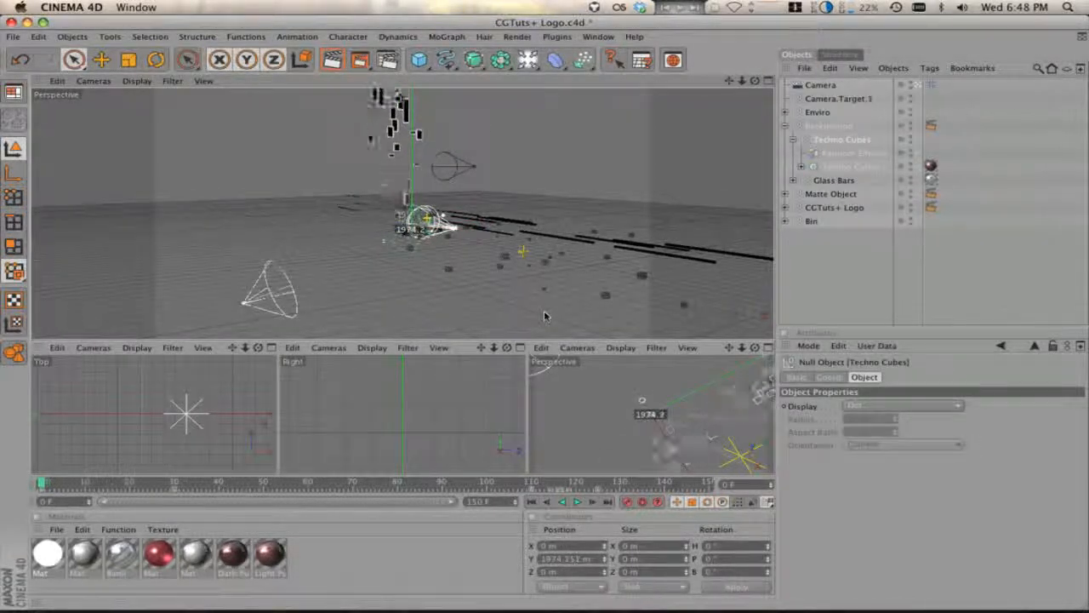
left_click_drag(546, 315, 547, 308)
key("super+s")
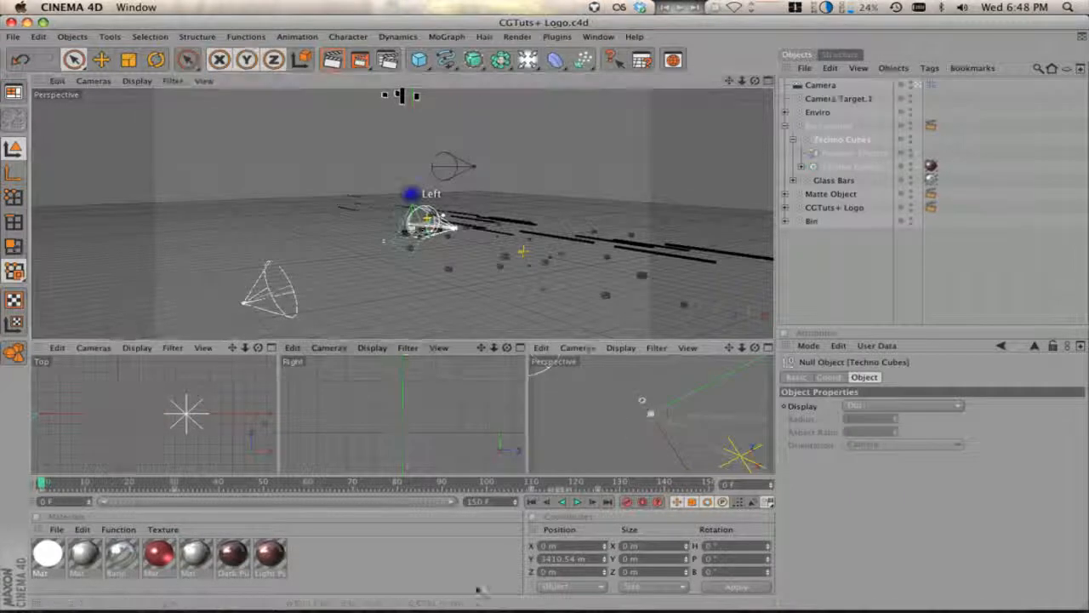
left_click_drag(47, 487, 17, 481)
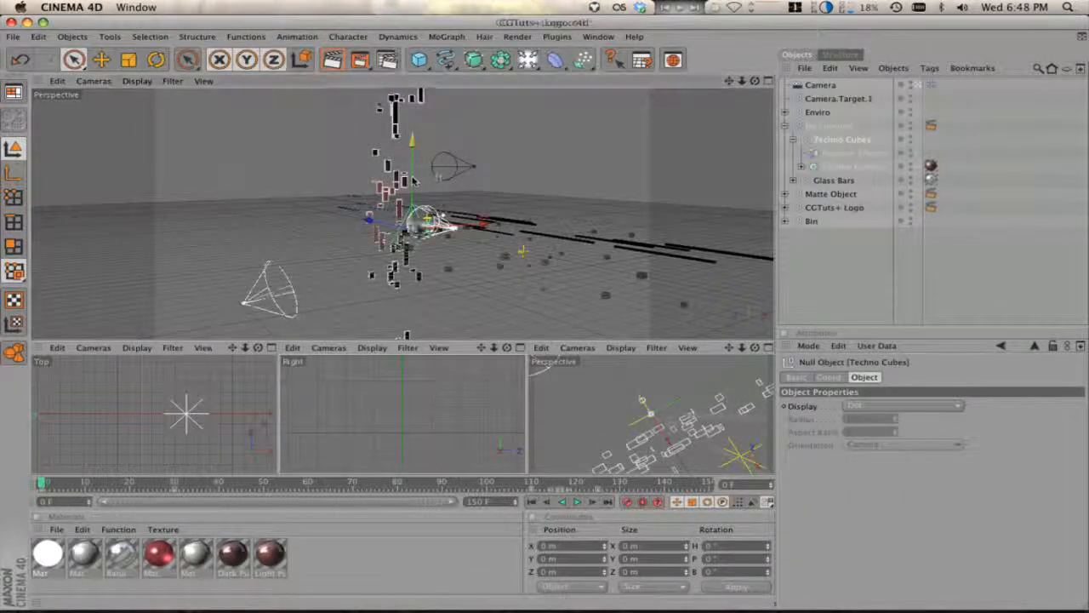
Raise the Techno Cubes null high above the scene again at frame 0 and scrub the animation to check its motion
left_click_drag(413, 200, 412, 84)
left_click(544, 312)
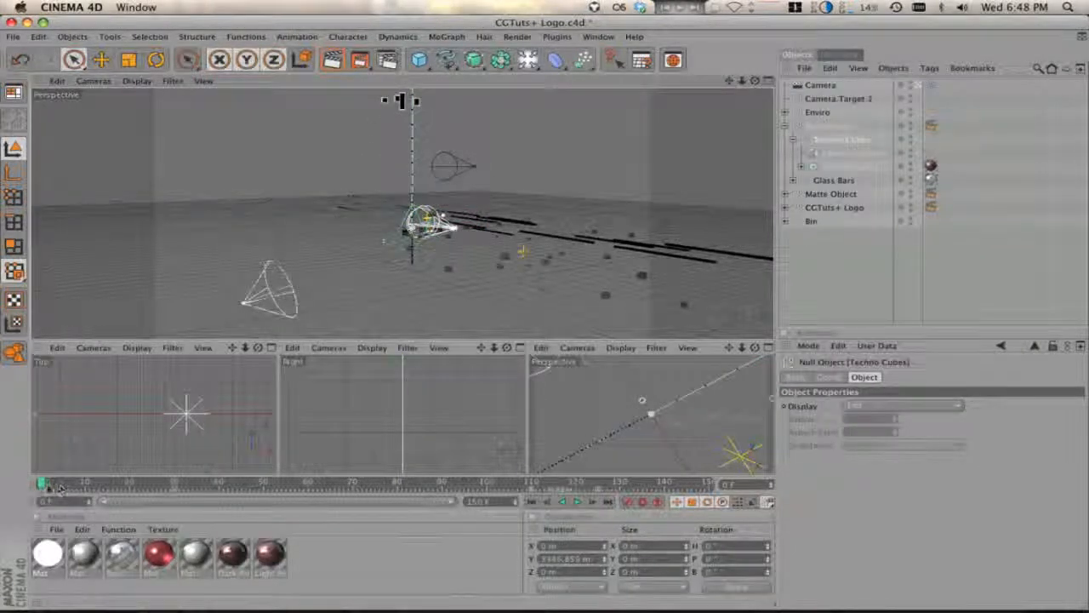
left_click_drag(39, 482, 255, 484)
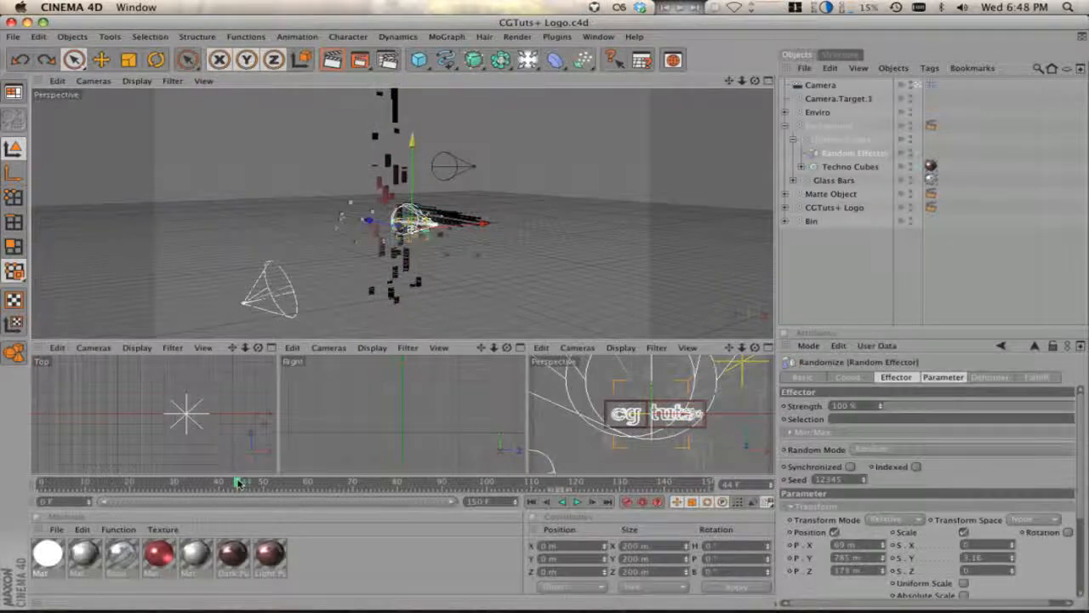
mouse_move(239, 483)
left_mouse_down()
mouse_move(48, 482)
mouse_move(254, 490)
left_mouse_up()
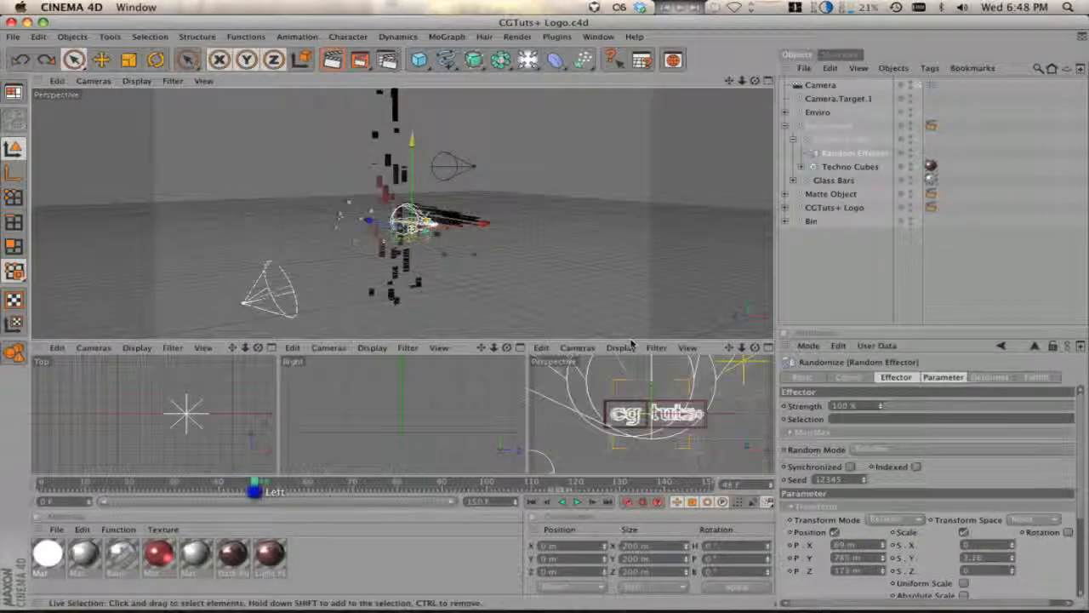
Add a keyframe for the Techno Cubes cloner's Size at frame 30
left_click(847, 166)
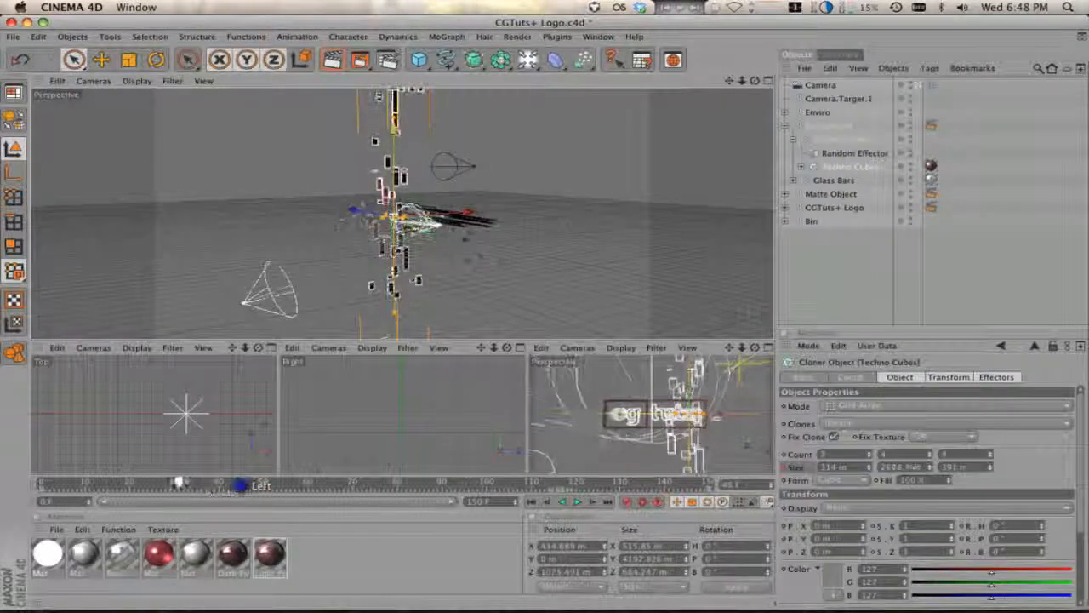
left_click_drag(242, 484, 174, 482)
right_click(790, 467)
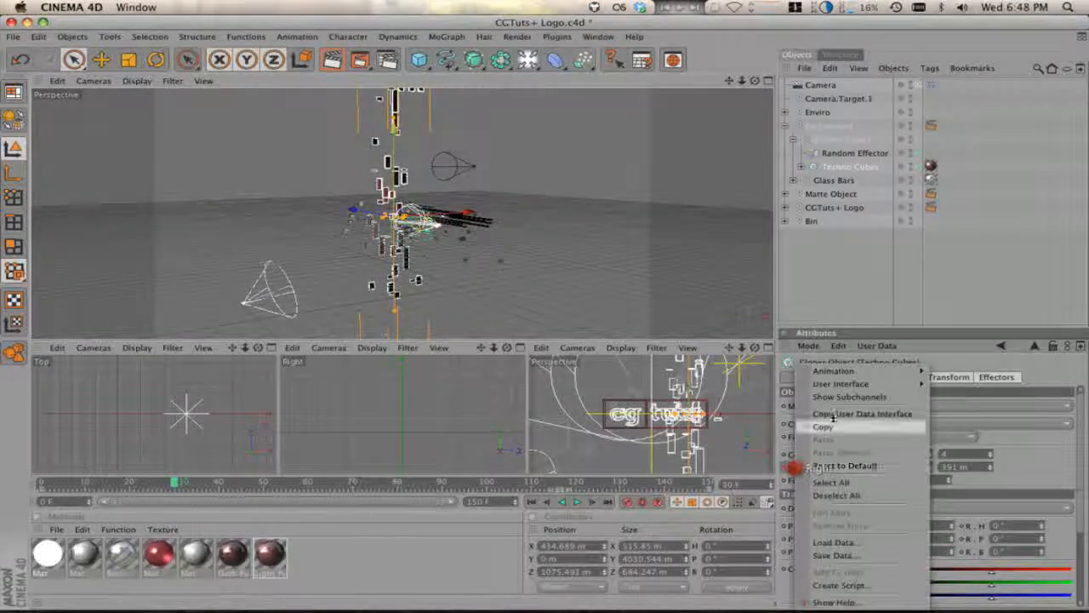
mouse_move(817, 369)
left_click(953, 368)
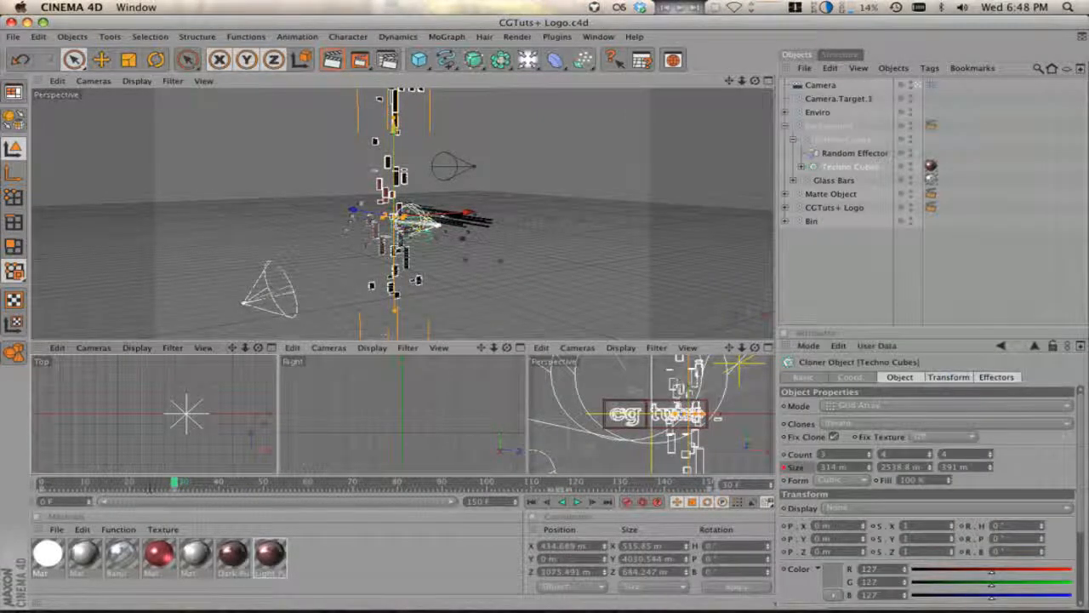
Keyframe the Techno Cubes cloner's Y Size at about 13439 m on frame 0, save, and scrub through to frame 150
left_click_drag(149, 483, 2, 481)
key("super+s")
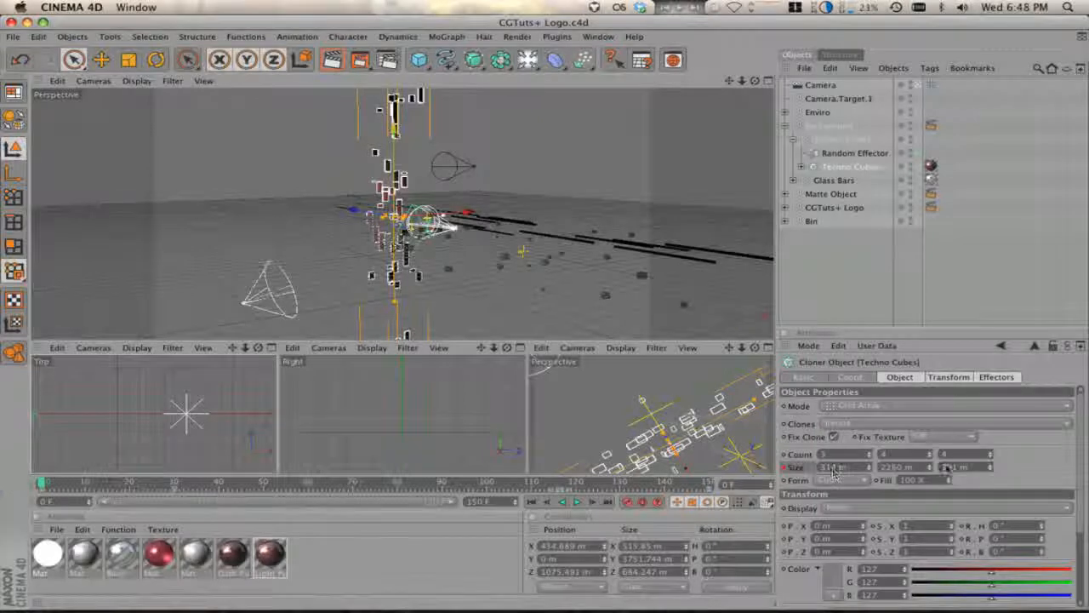
left_click_drag(930, 467, 930, 469)
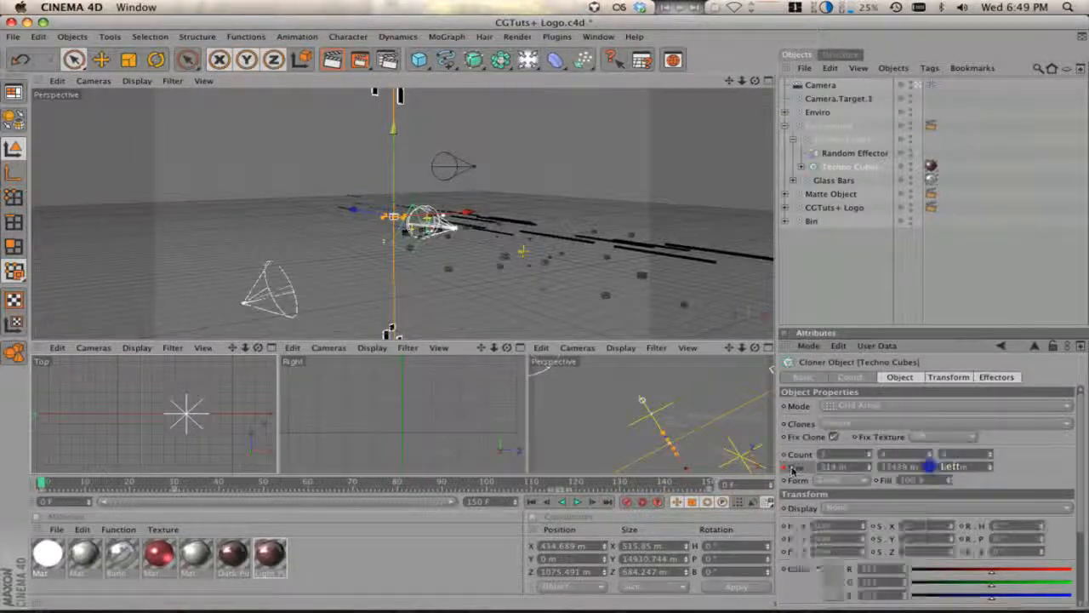
right_click(930, 467)
left_click(944, 376)
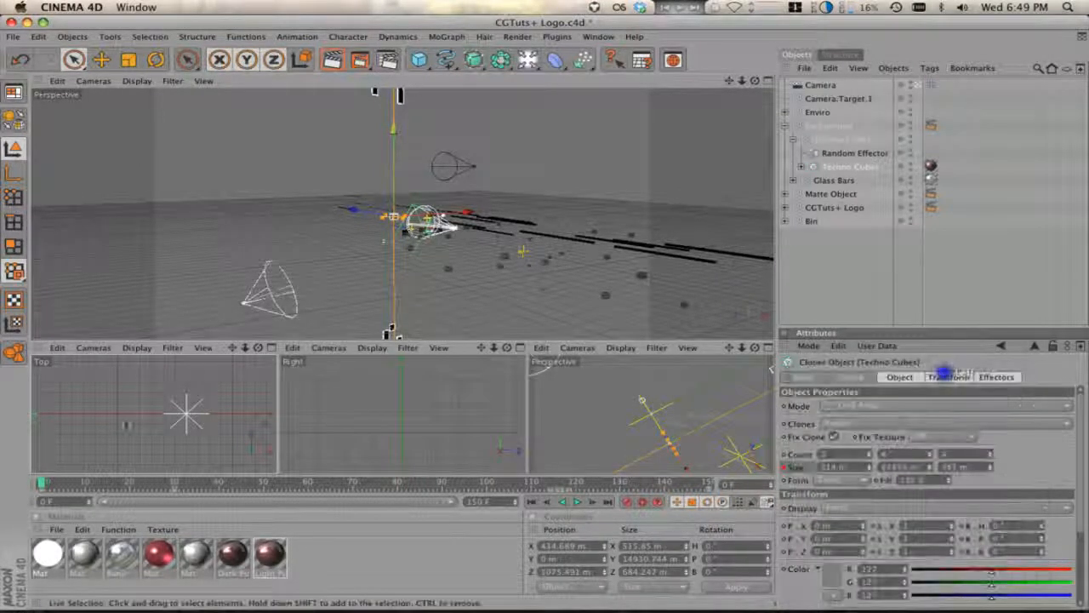
key("super+s")
left_click_drag(43, 483, 759, 490)
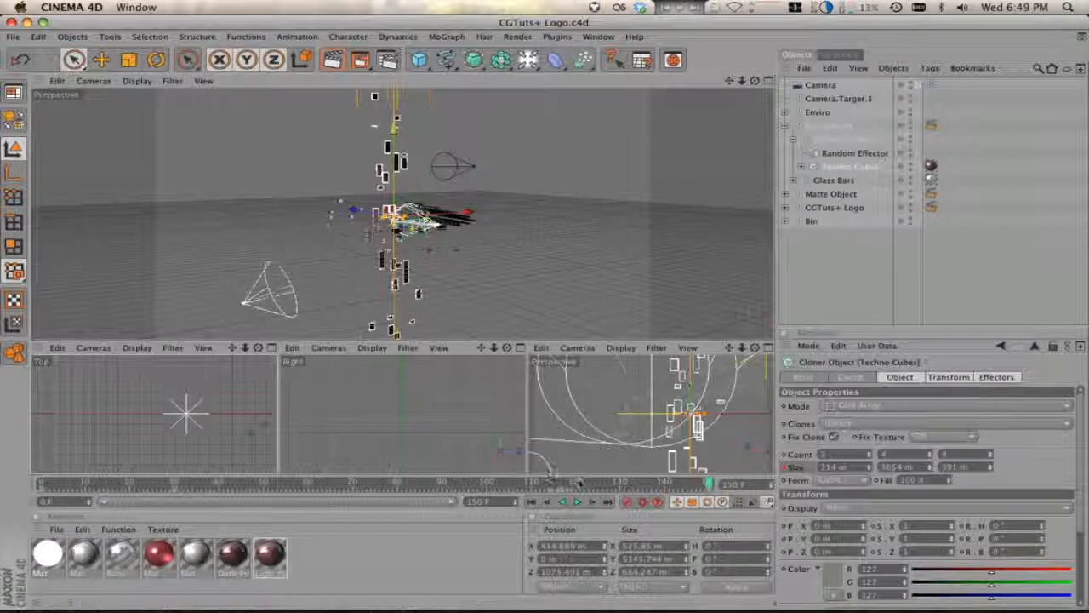
Try adding keyframes for the Techno Cubes cloner's Size at frames 110 and 125, and scrub the animation to check them
left_click_drag(549, 483, 575, 482)
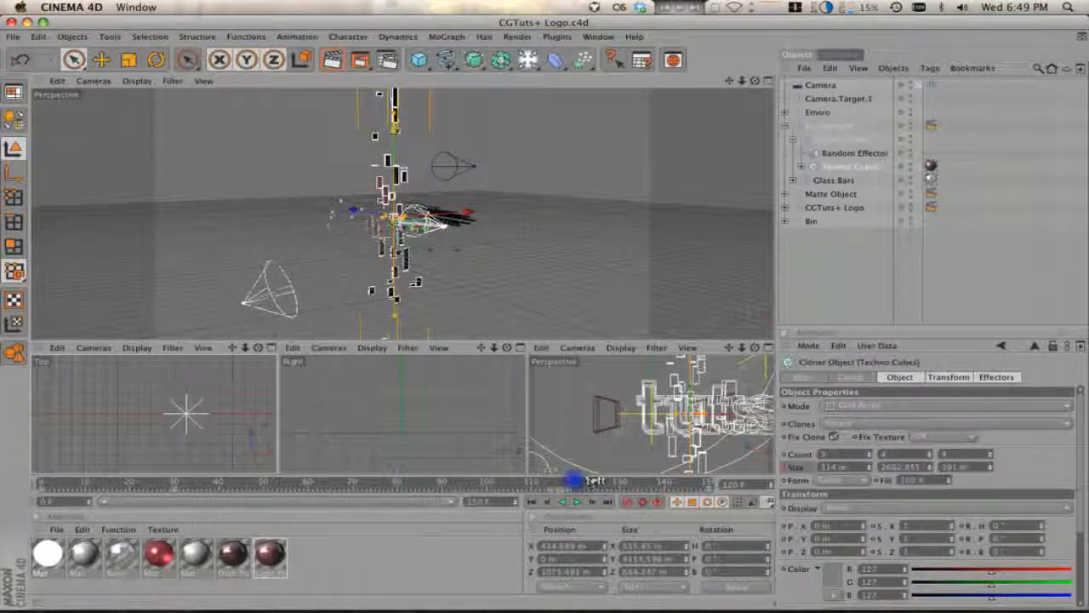
left_click_drag(622, 481, 529, 482)
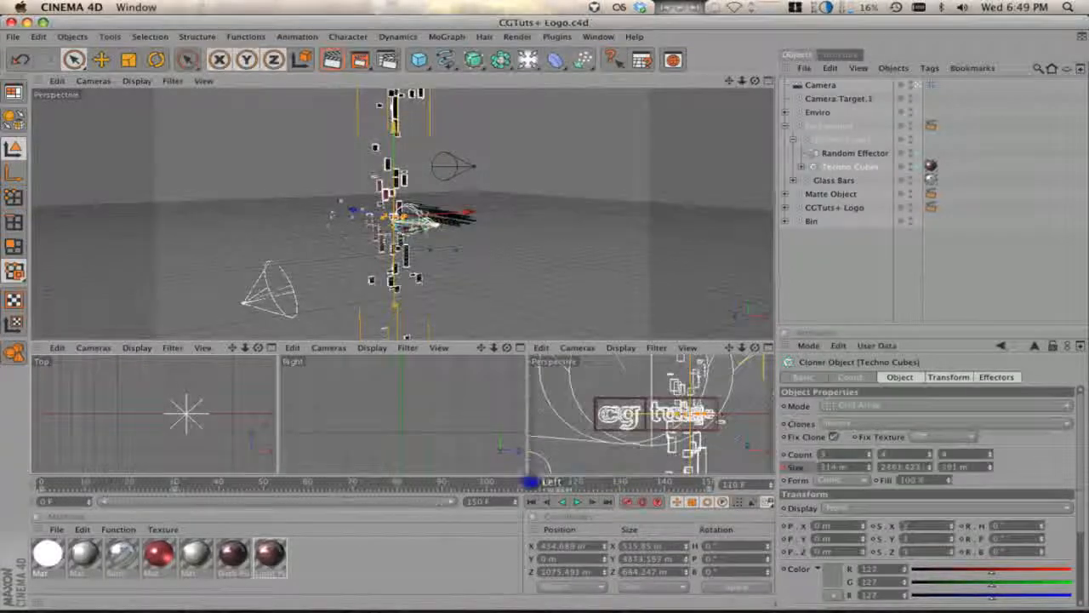
right_click(805, 468)
mouse_move(817, 371)
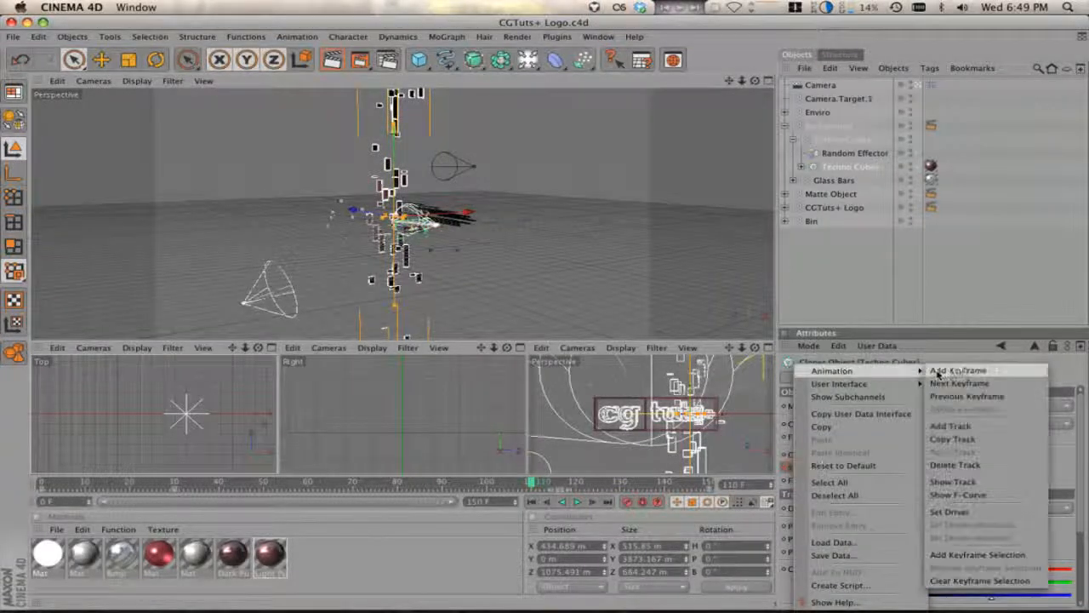
left_click(936, 372)
left_click_drag(529, 482, 598, 483)
right_click(806, 467)
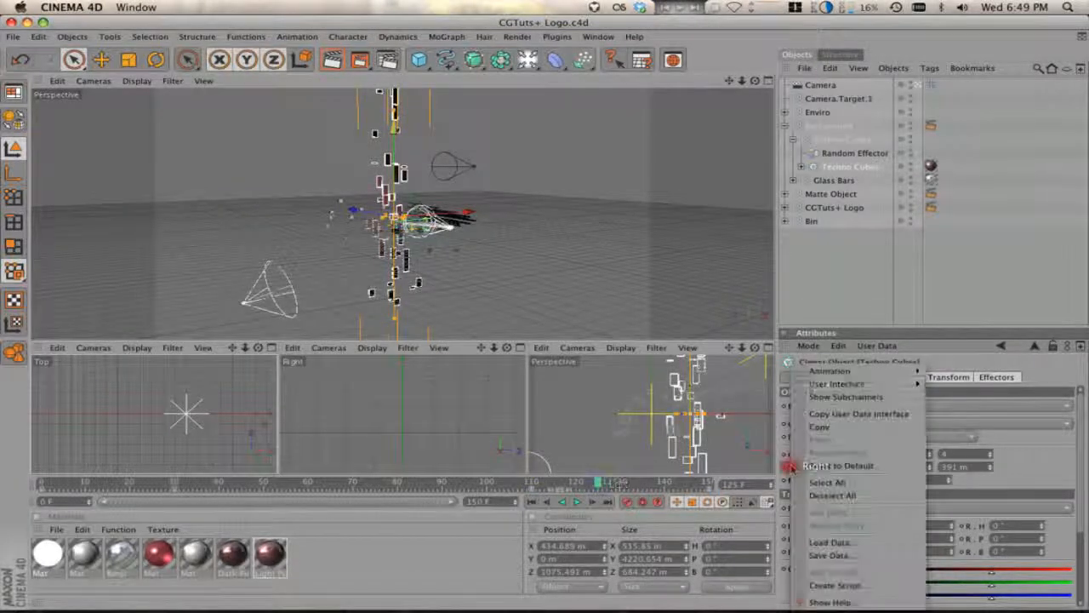
mouse_move(849, 374)
left_click(955, 370)
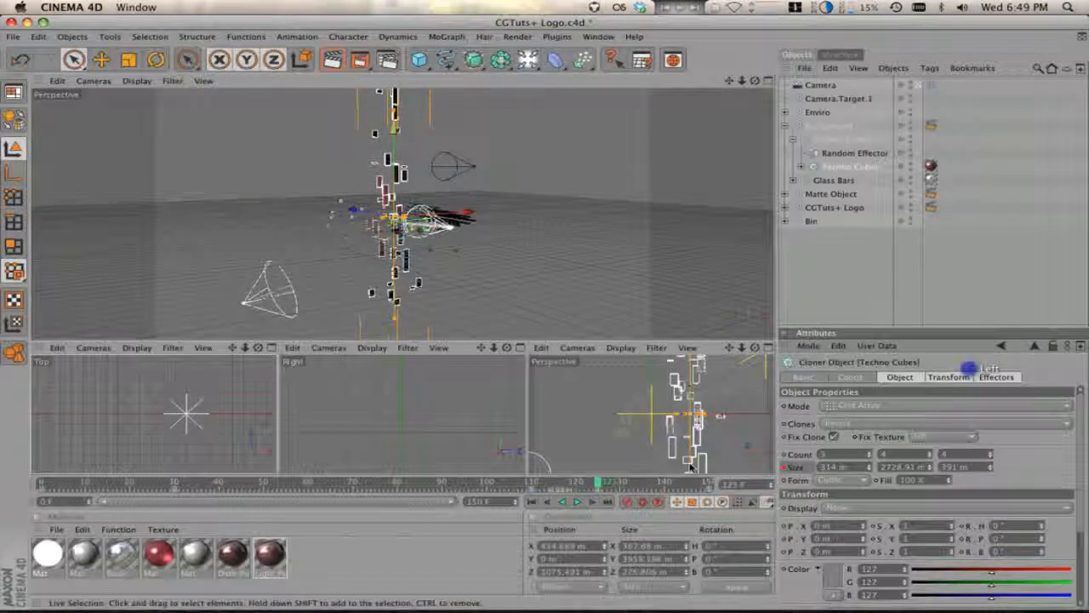
key("super+s")
left_click_drag(599, 484, 579, 486)
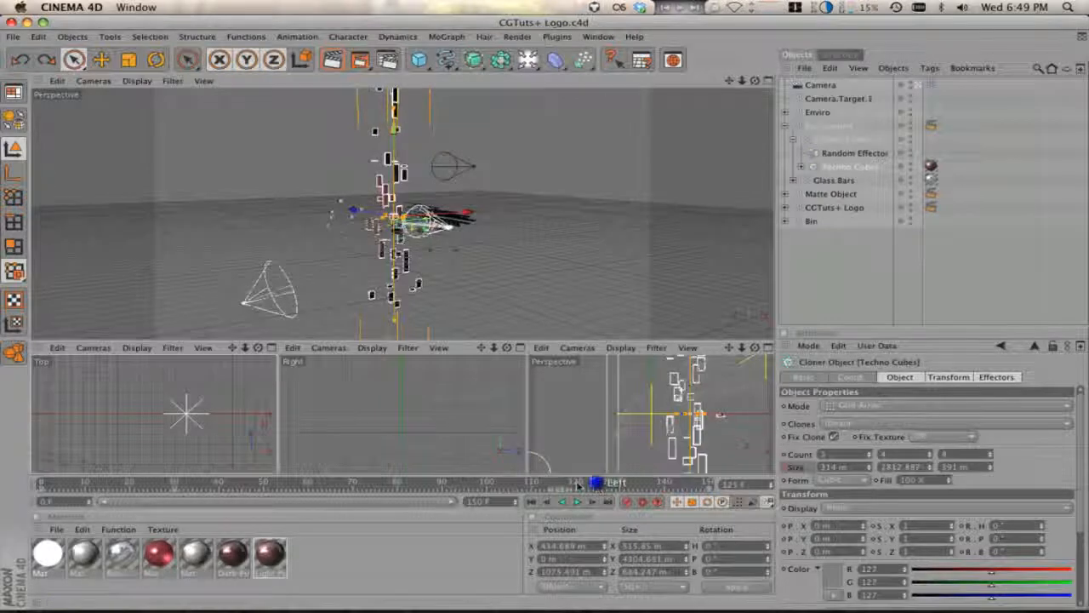
left_click_drag(454, 484, 545, 483)
Open the Timeline and expand the Background group down to the Techno Cubes null's Position, Scale and Rotation tracks
left_click(598, 37)
mouse_move(696, 57)
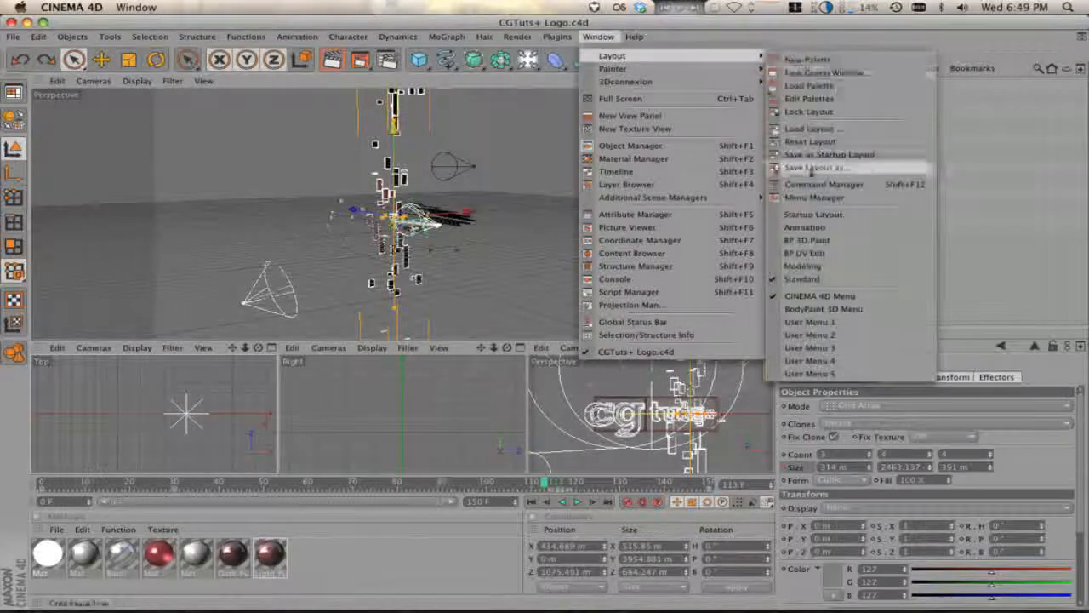
left_click(651, 173)
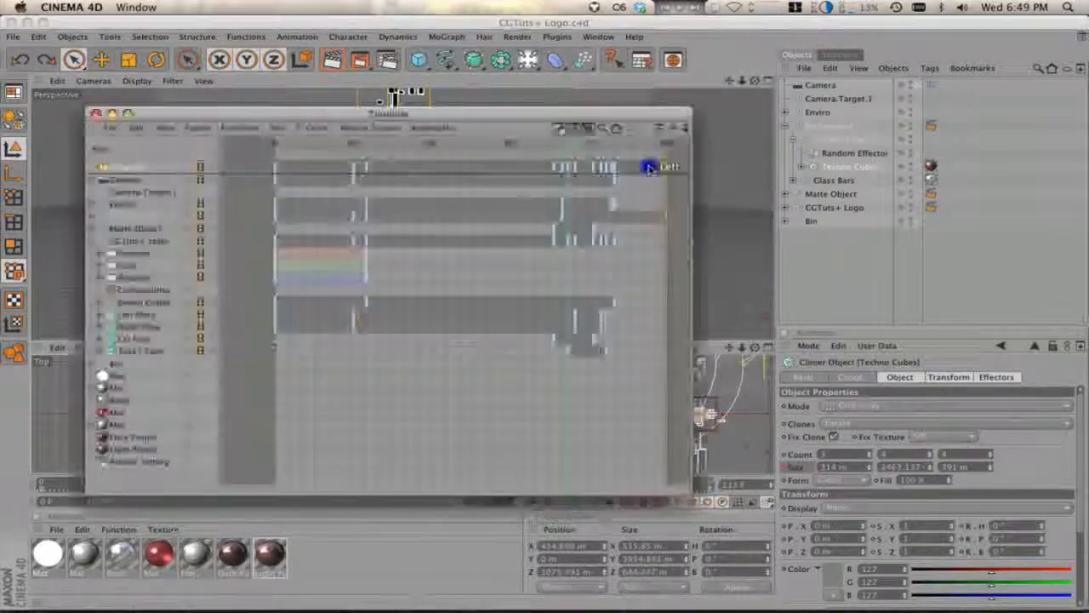
left_click(92, 241)
left_click(92, 217)
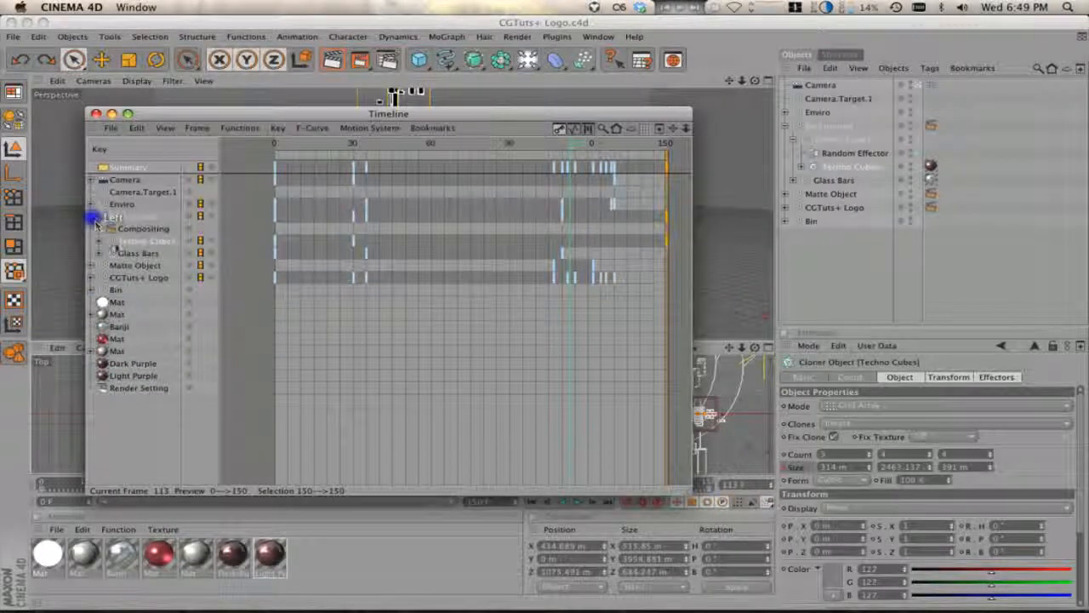
left_click(125, 240)
left_click(99, 241)
left_click(140, 270)
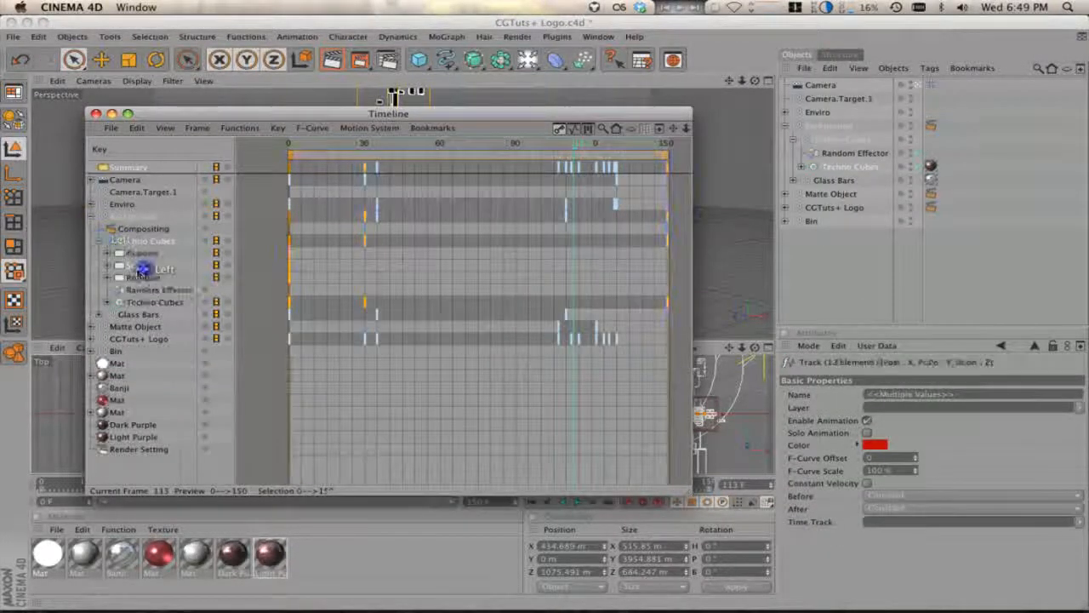
left_click(156, 272)
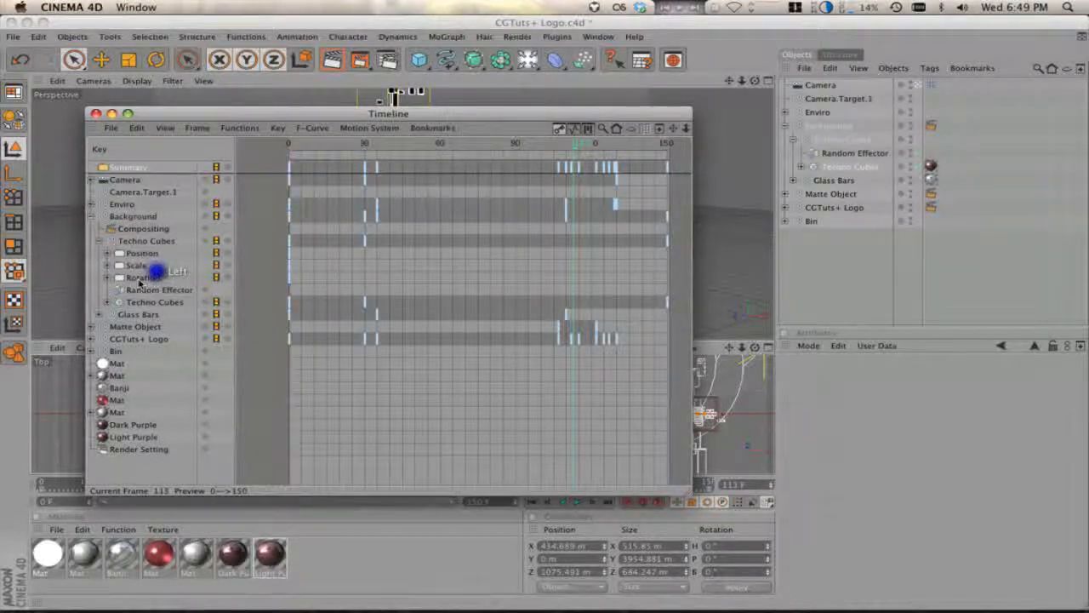
Delete the Rotation, Scale and Position tracks from the Techno Cubes null
left_click(139, 278)
key("Delete")
left_click(136, 266)
key("Delete")
left_click(142, 257)
key("Delete")
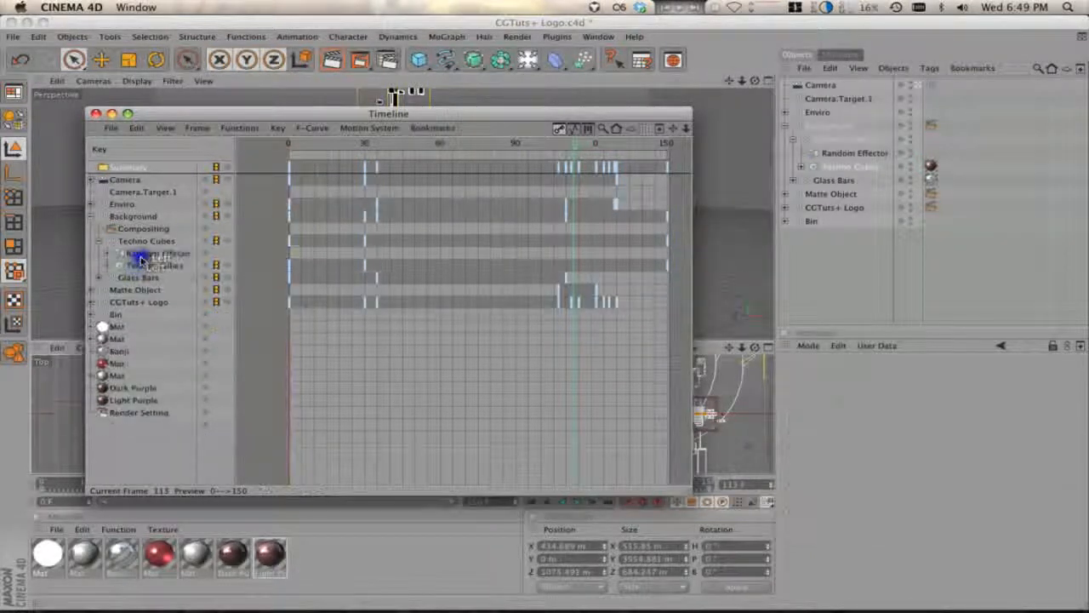
Expand the Techno Cubes cloner's Size X, Y and Z tracks with their inline curves and select the Size Y track
left_click(109, 267)
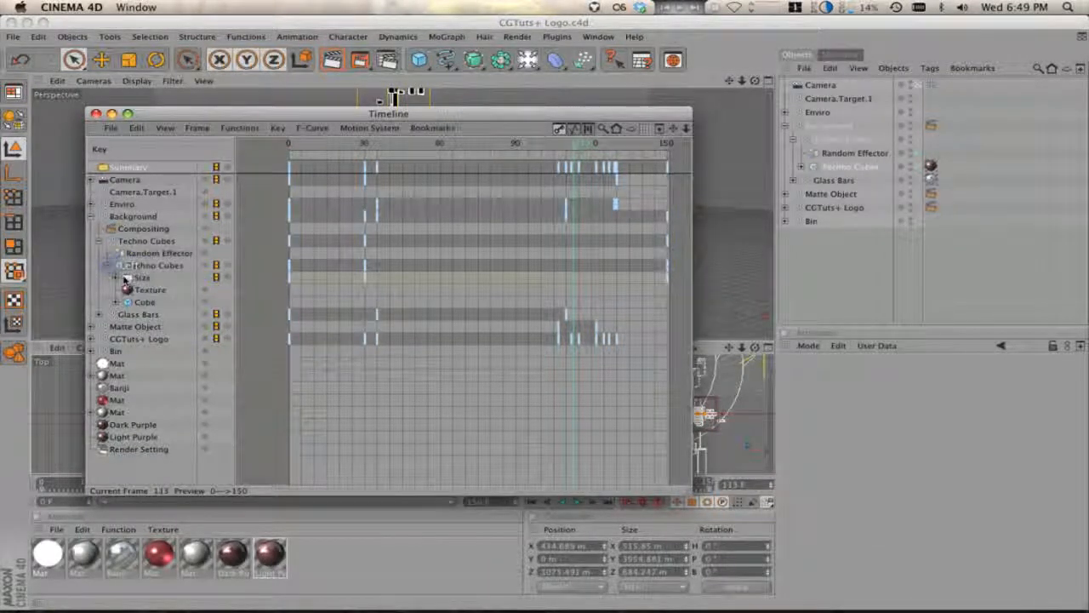
left_click(117, 278)
left_click(138, 290)
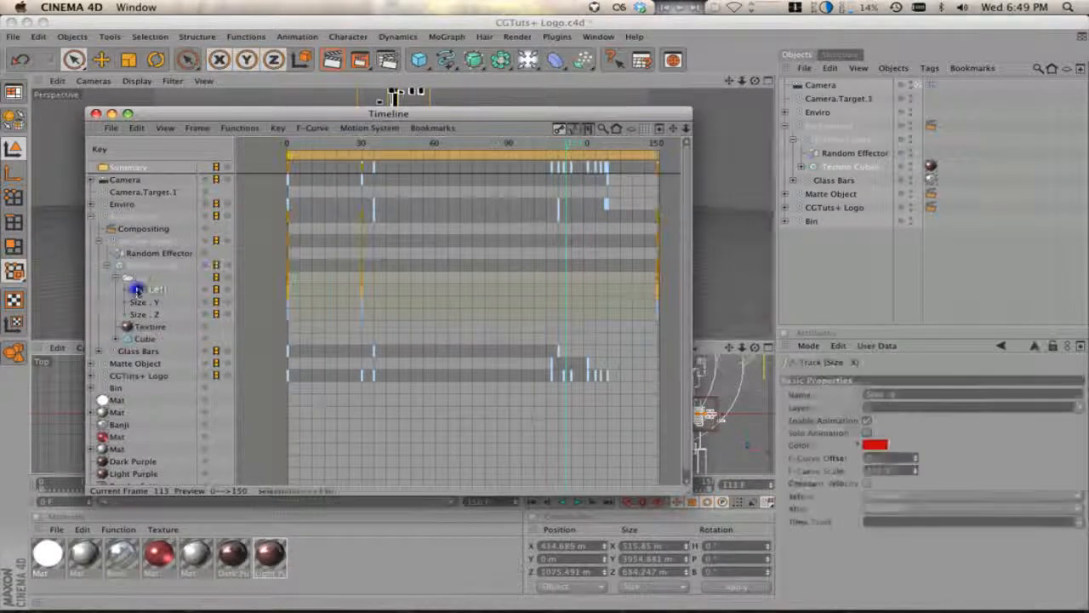
left_click(124, 314)
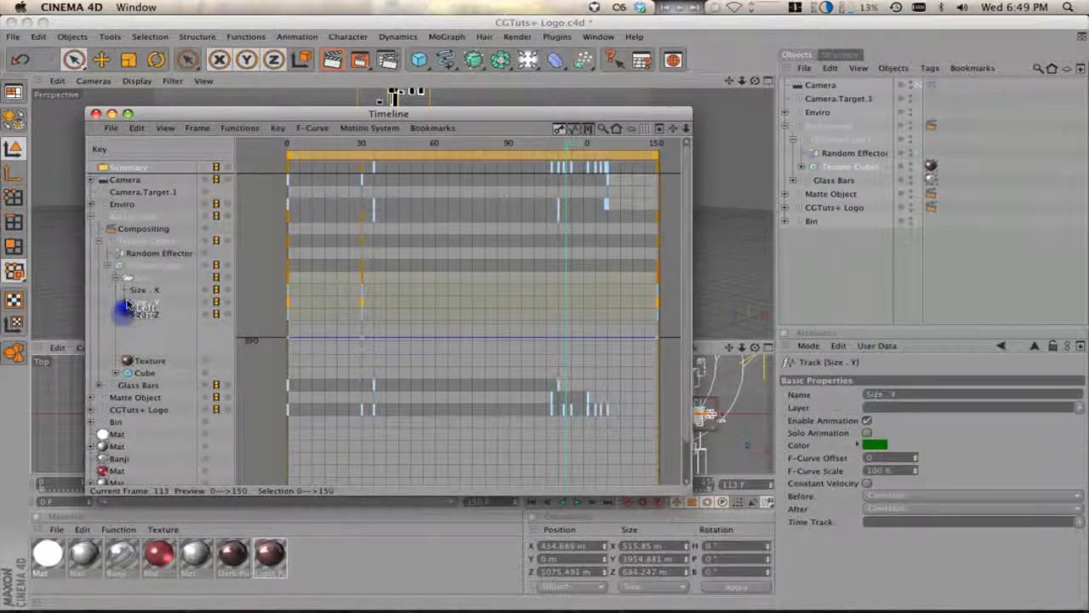
left_click(126, 304)
left_click(125, 291)
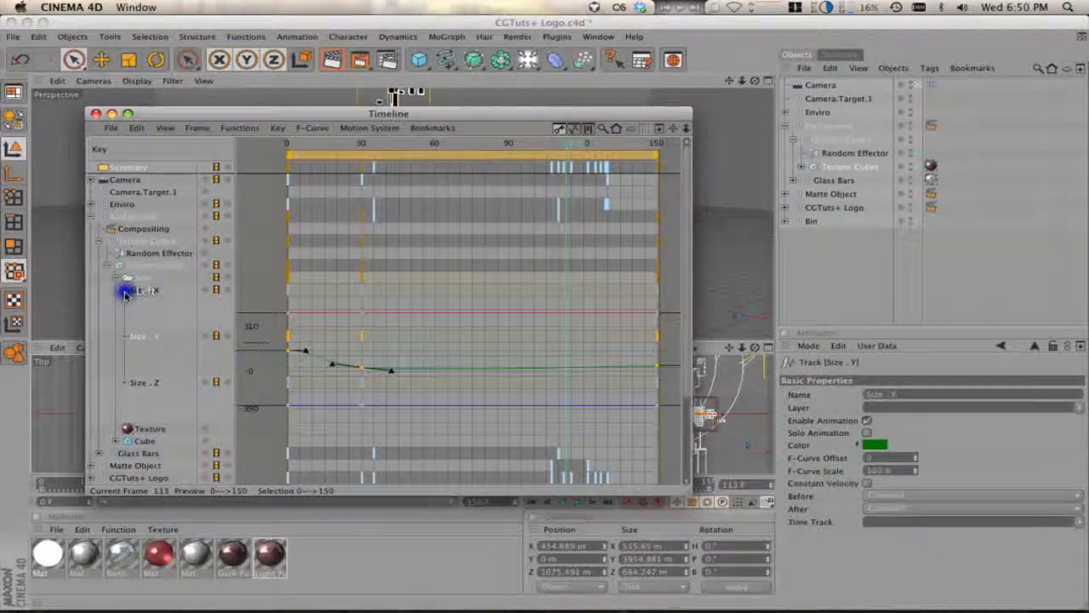
left_click(142, 341)
Enlarge the Timeline to full screen and display only the Size Y track in F-Curve mode, with its whole curve in view
key("Tab")
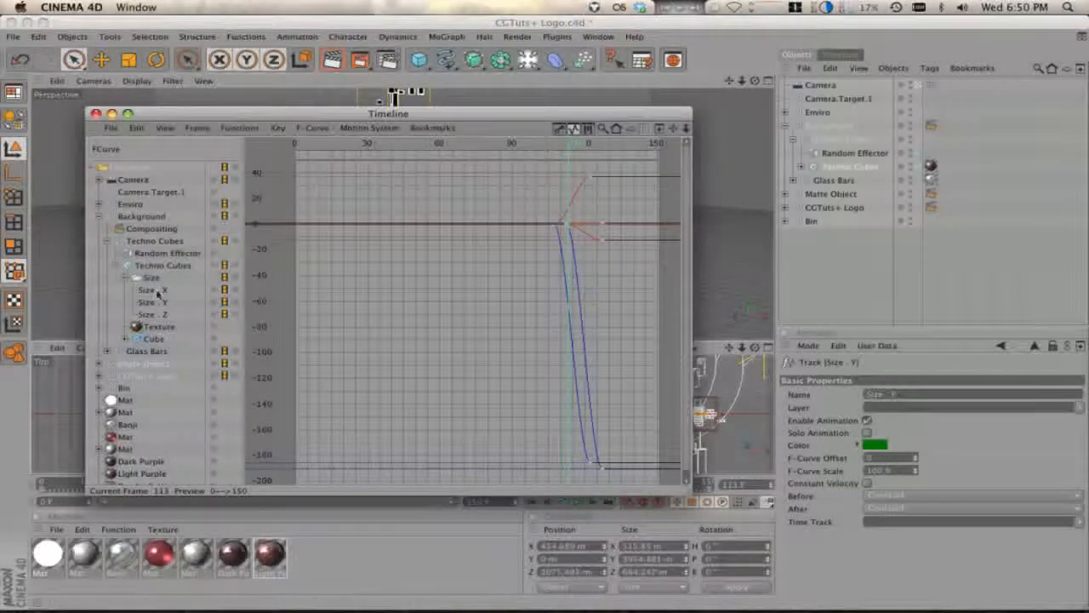
left_click(161, 302)
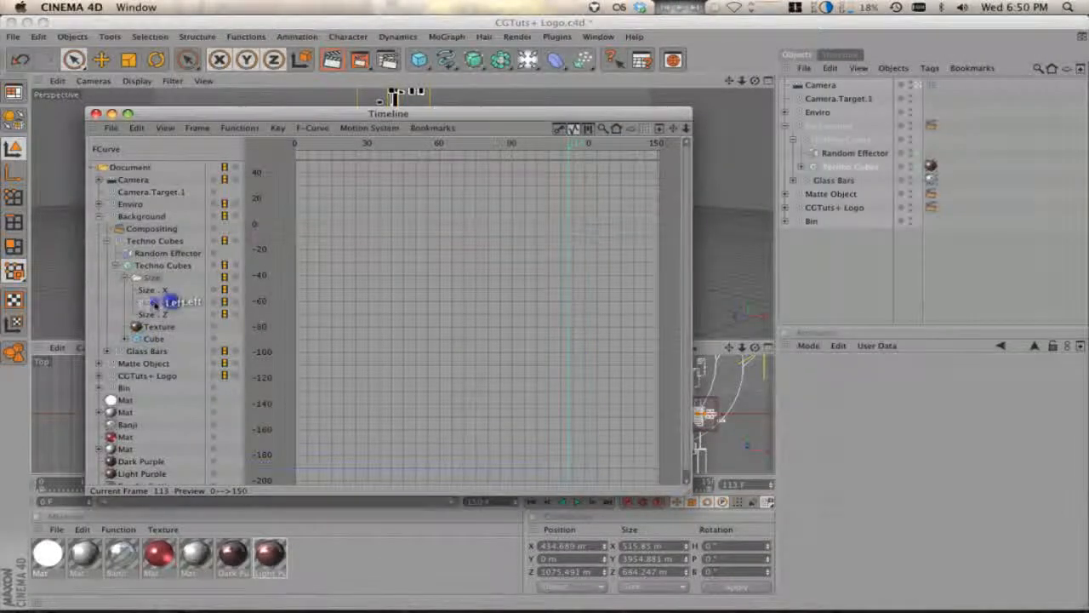
left_click(128, 113)
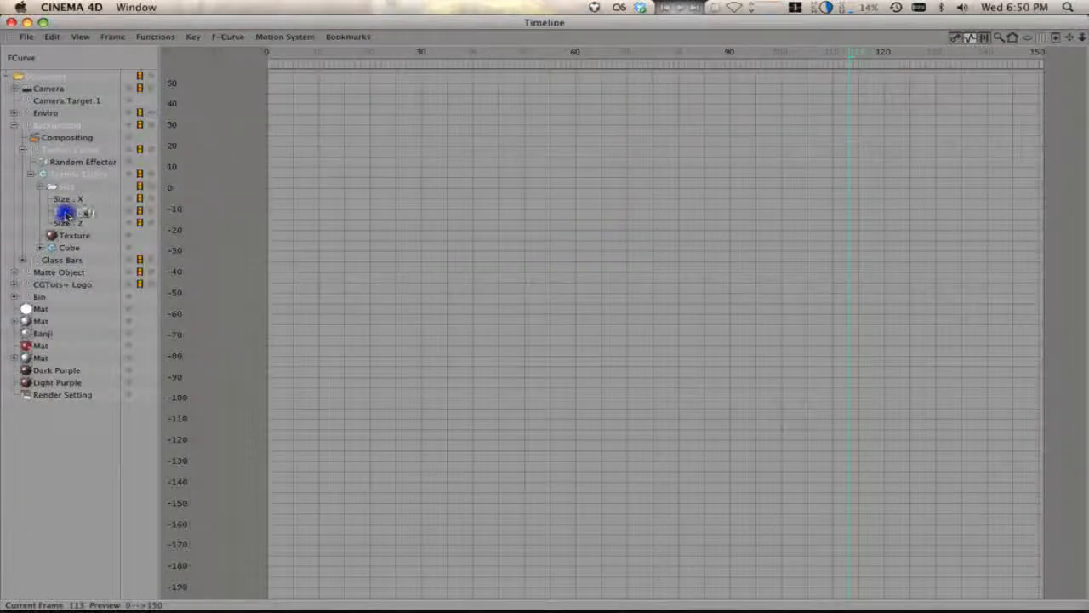
key("Tab")
left_click(73, 245)
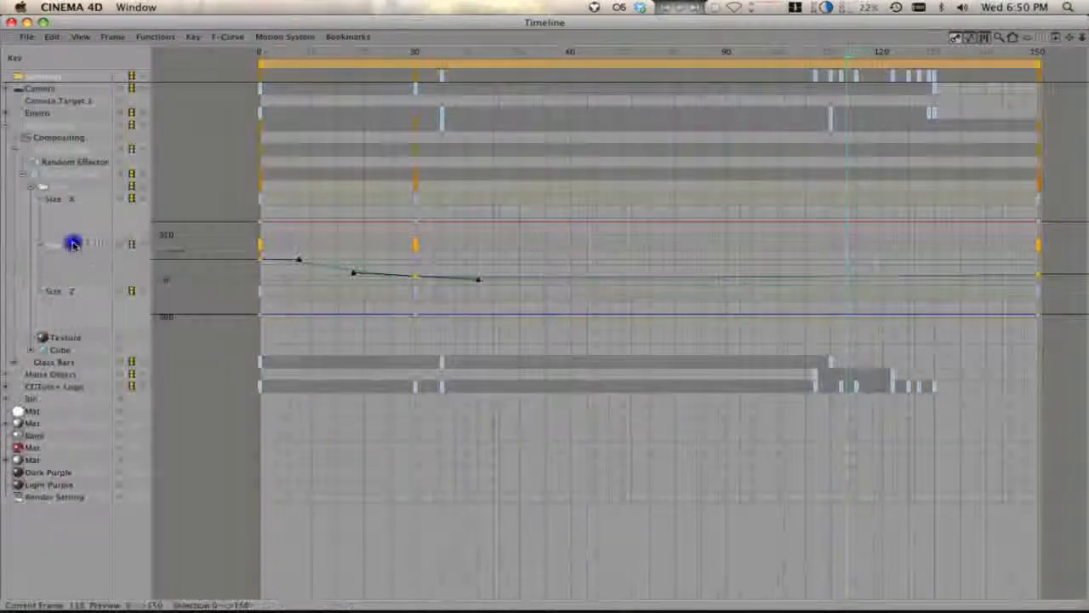
key("Tab")
left_click(562, 361)
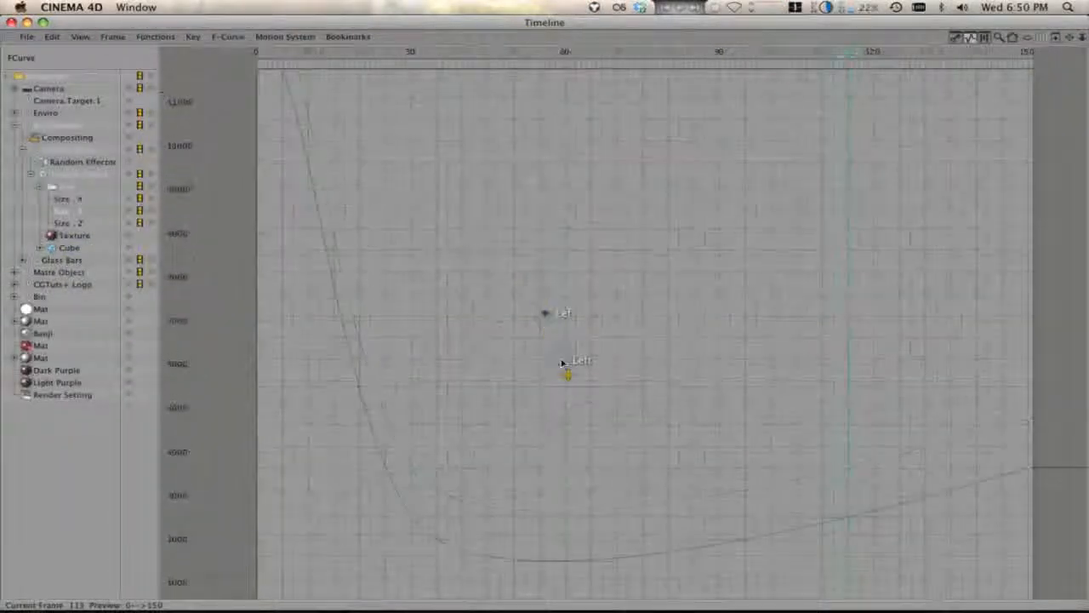
left_click(544, 313)
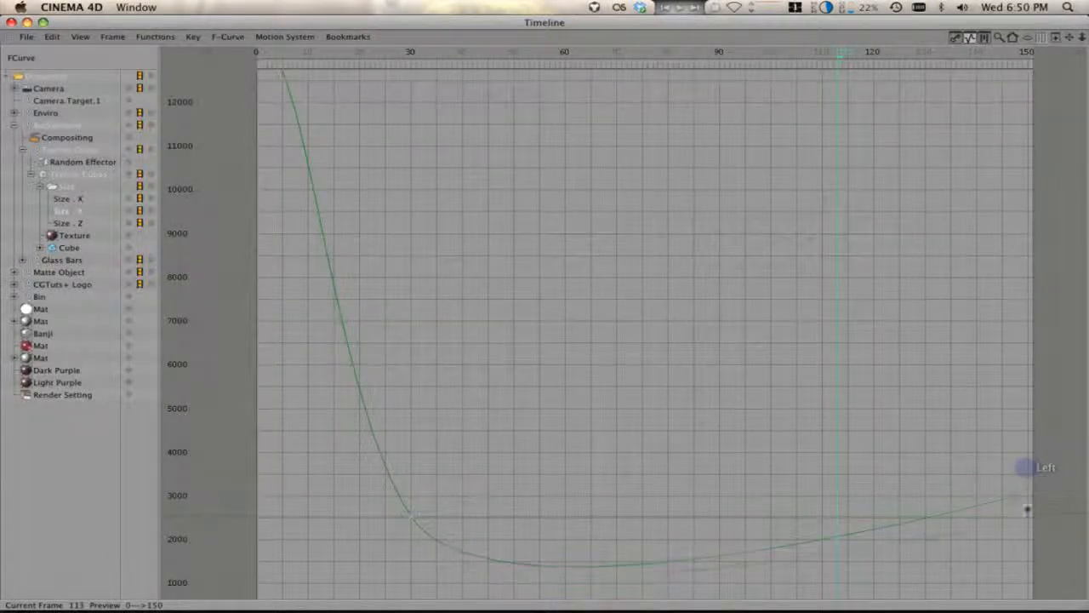
Lower the Size Y curve's frame 150 key to about 1500 m, flatten the frame 30 key's tangent, and scrub through the animation
left_click_drag(1027, 508, 1027, 561)
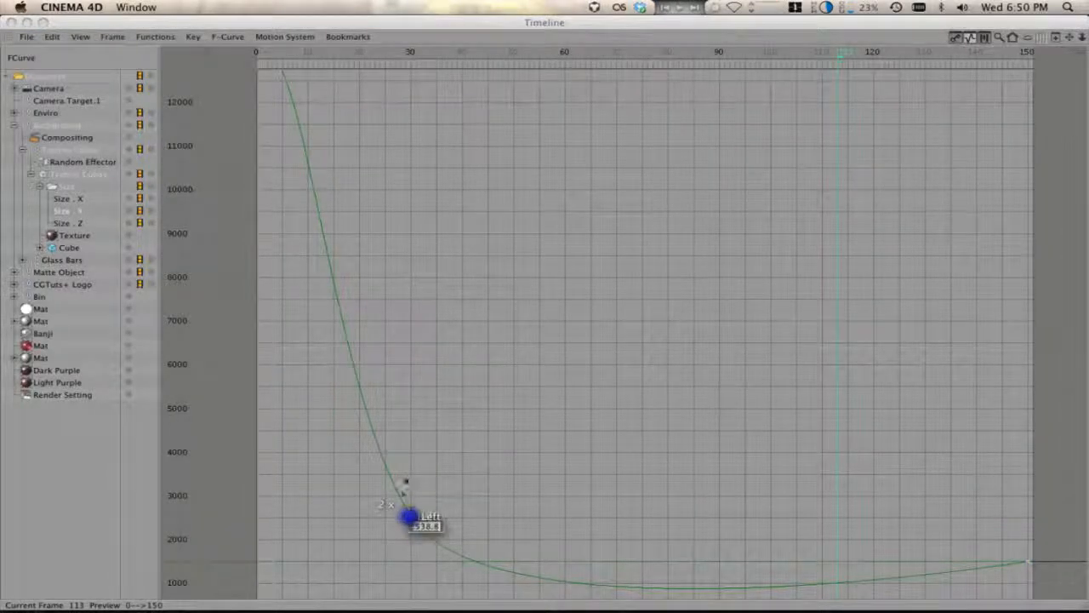
left_click(398, 448)
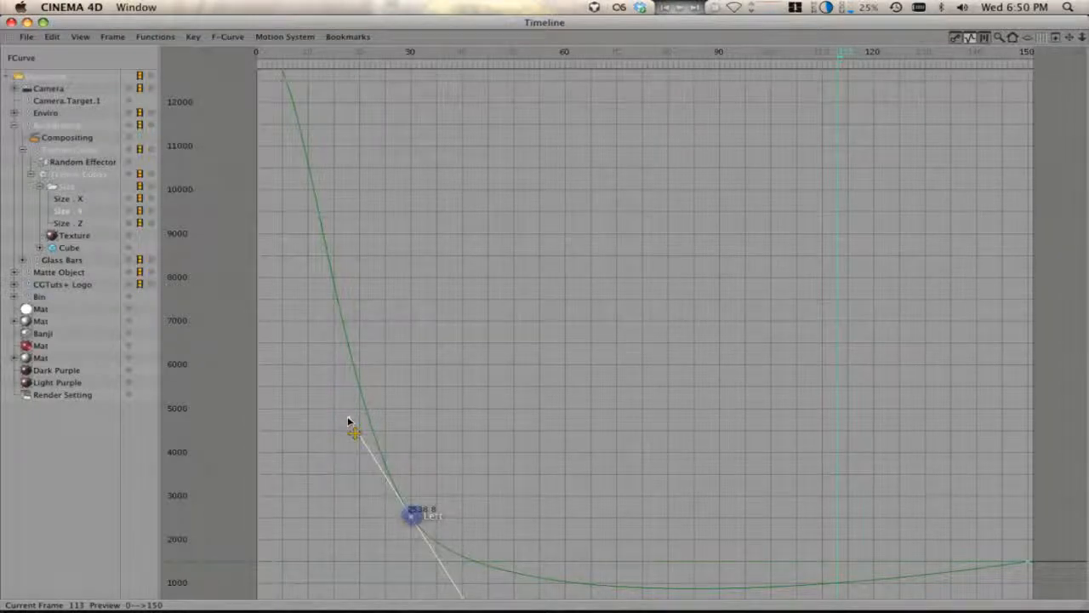
left_click_drag(348, 422, 330, 480)
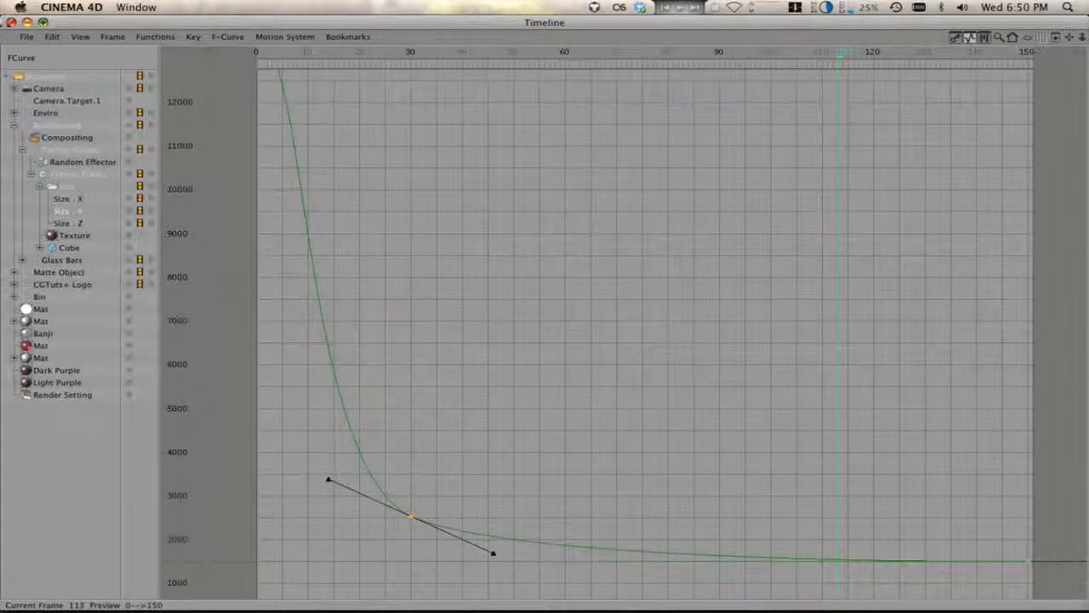
left_click(11, 22)
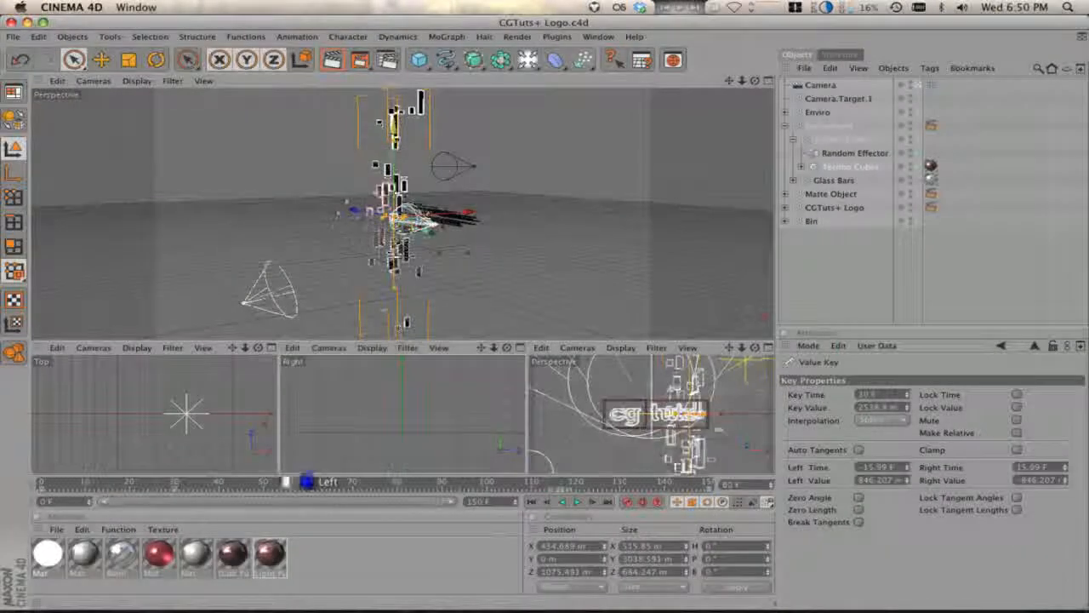
left_click_drag(306, 482, 669, 482)
Reopen the Timeline and try changing the spline type of the Size Y curve's frame 150 key
left_click(600, 37)
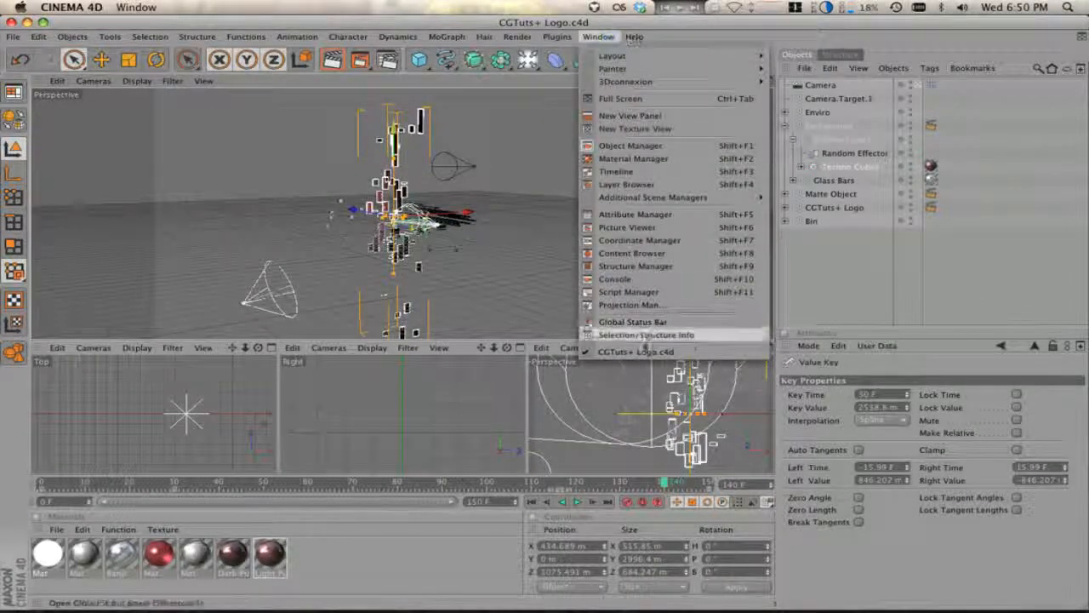
left_click(616, 171)
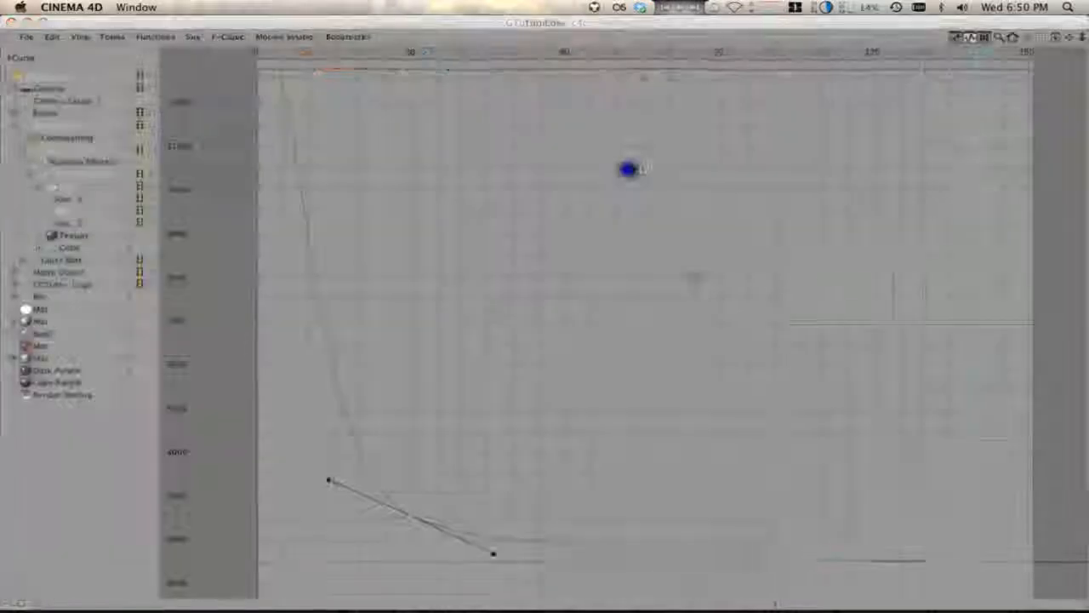
left_click(1026, 560)
right_click(1027, 560)
left_click(1039, 567)
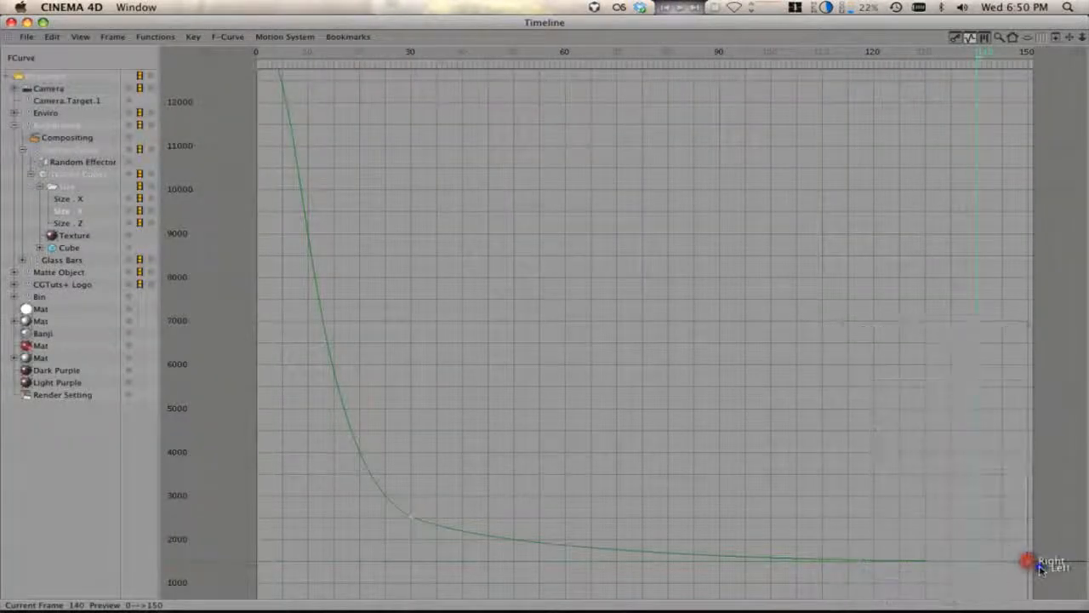
right_click(1038, 565)
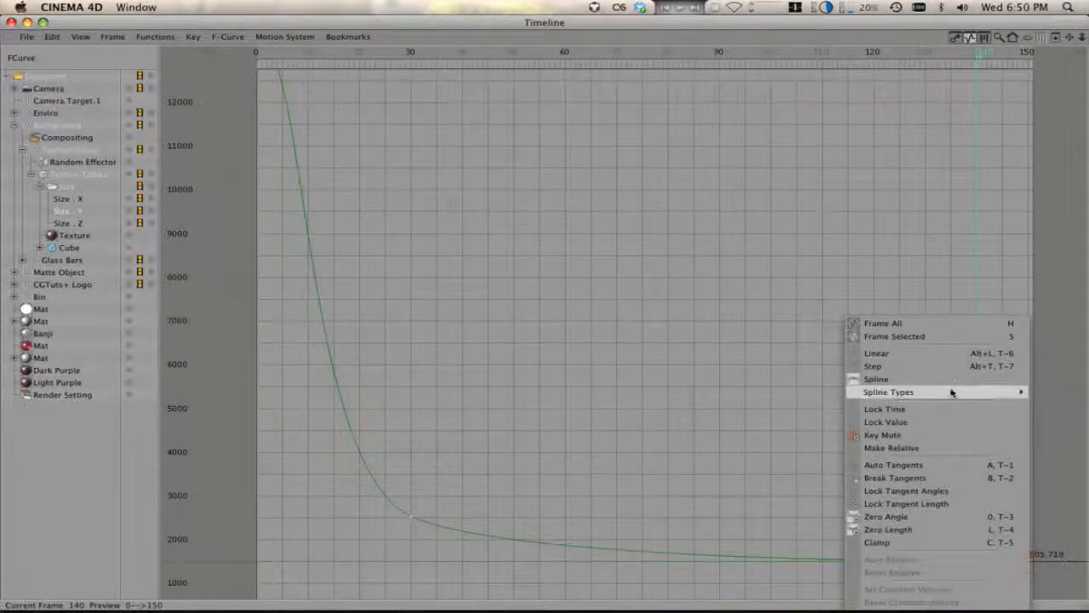
mouse_move(953, 392)
left_click(776, 446)
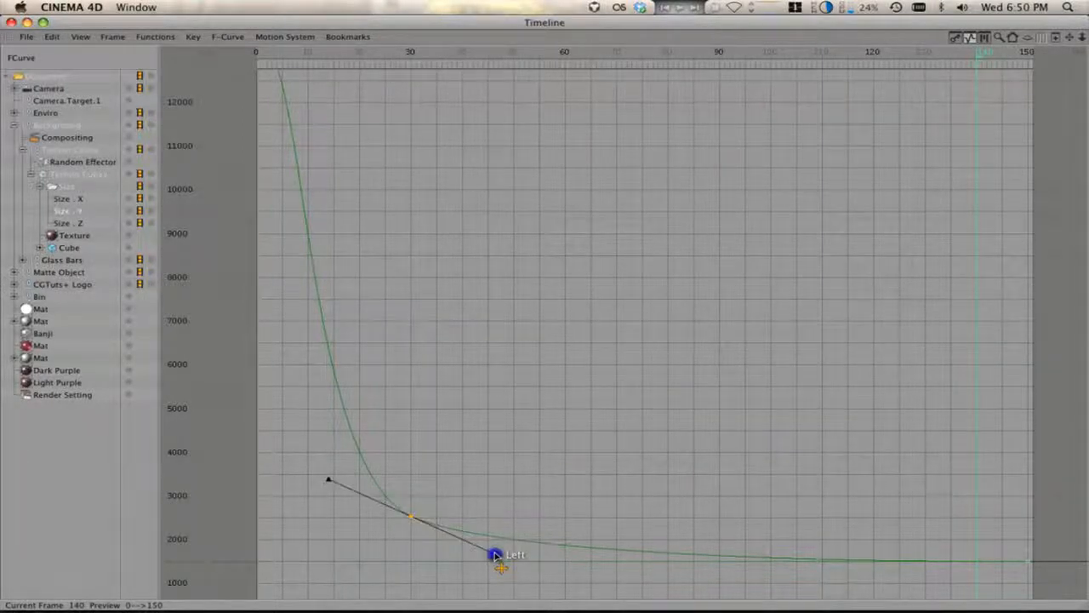
Flatten the frame 30 key's tangent further to about 192 m over 18 frames, close the Timeline, and scrub to frame 113
left_click_drag(496, 555, 510, 529)
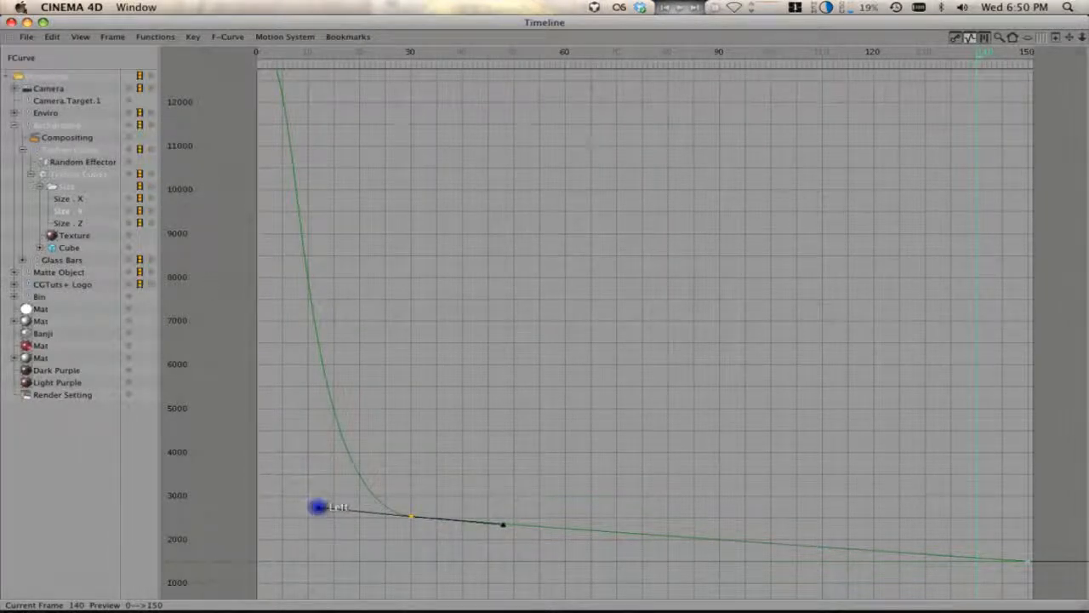
left_click(11, 22)
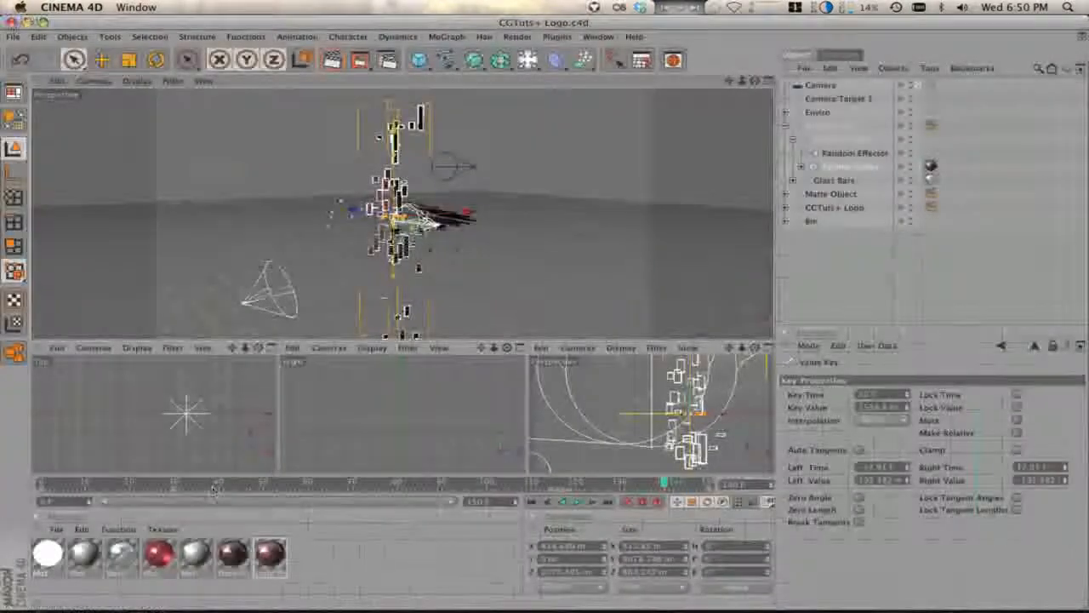
left_click_drag(42, 482, 545, 482)
Render a preview of frame 113 in the perspective viewport
key("super+r")
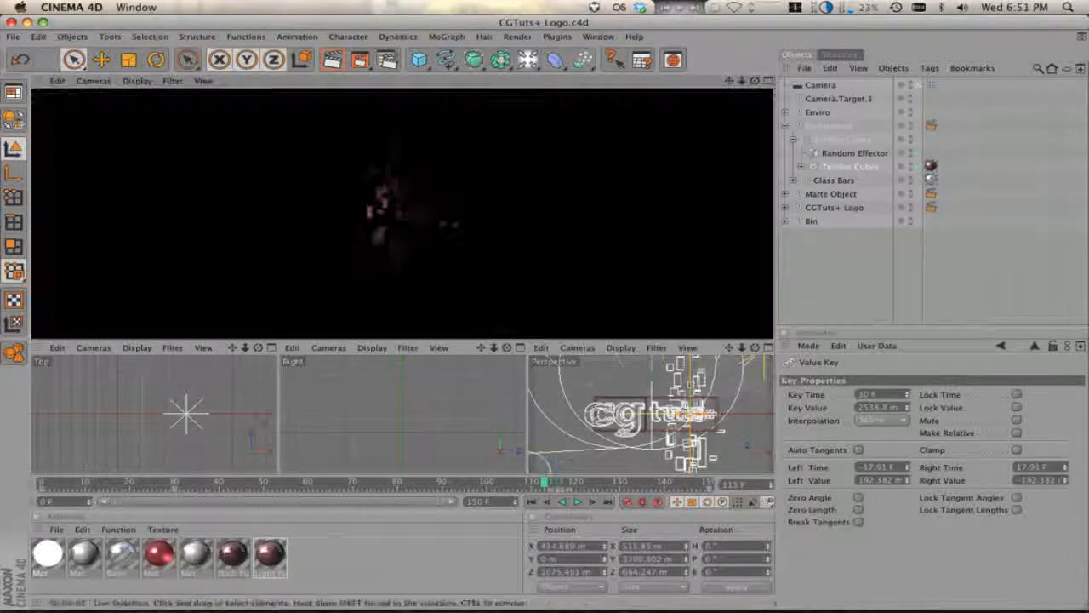
left_click(680, 446)
key("super+r")
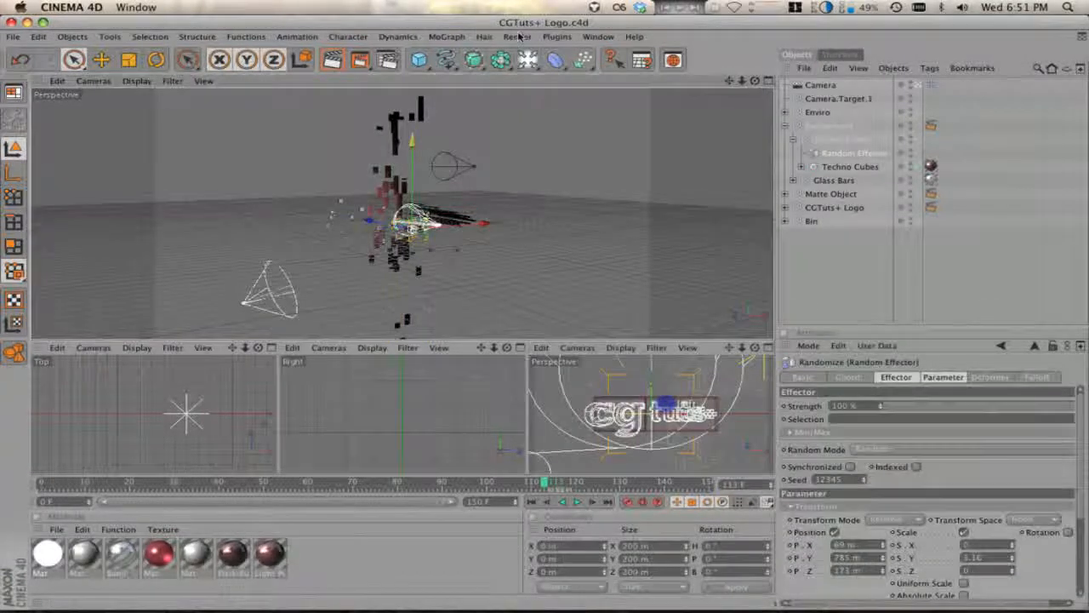
Set the render output's save path to the BKG Animation folder in 3D, with the file name CGTuts+ BKG
left_click(517, 37)
left_click(576, 159)
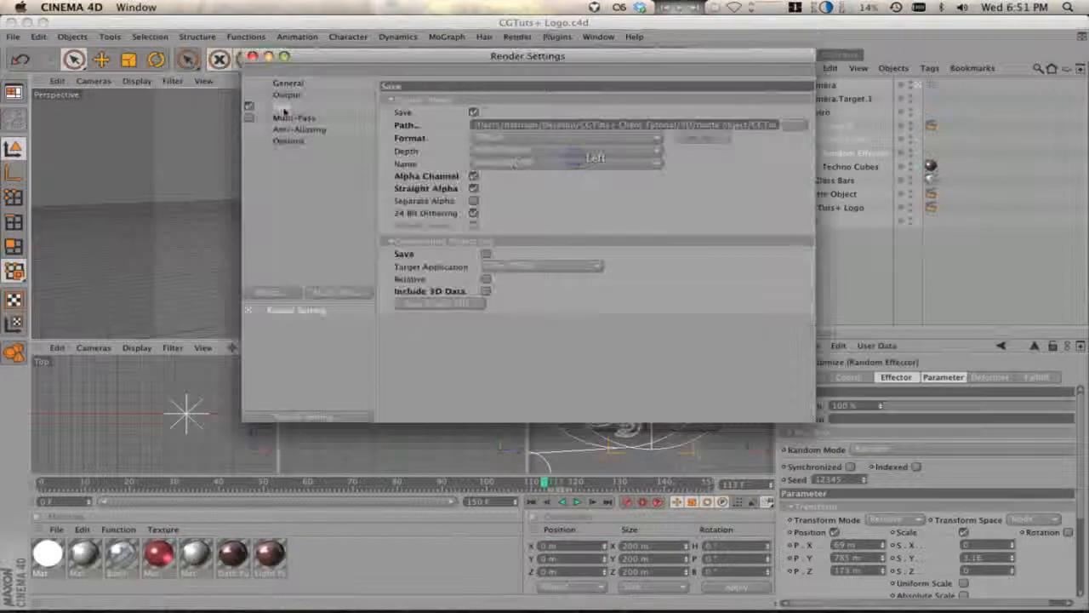
left_click(794, 124)
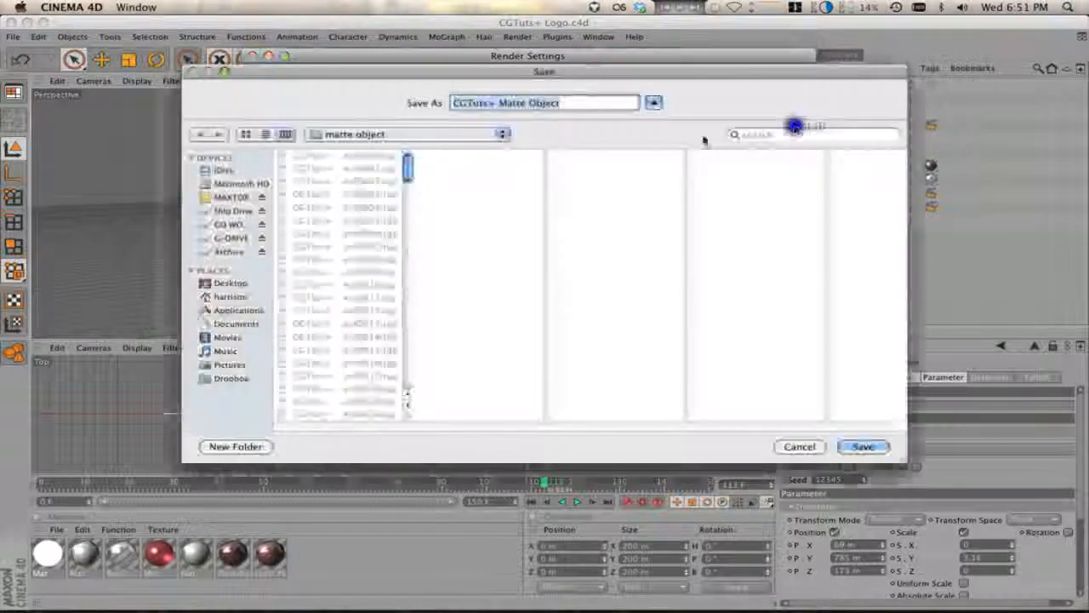
left_click(368, 134)
left_click(368, 148)
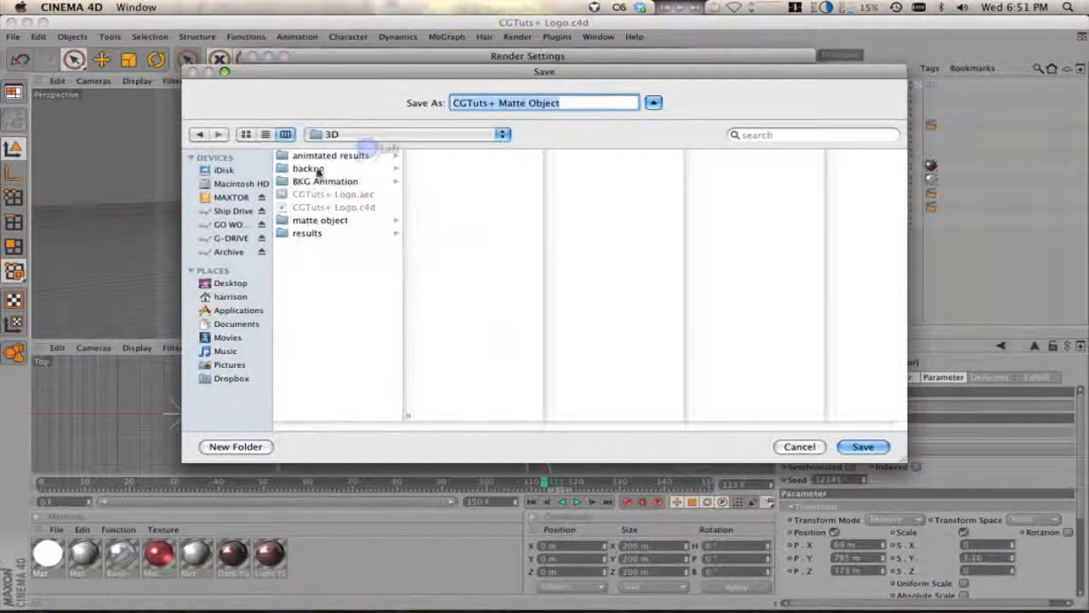
left_click(323, 181)
left_click(483, 167)
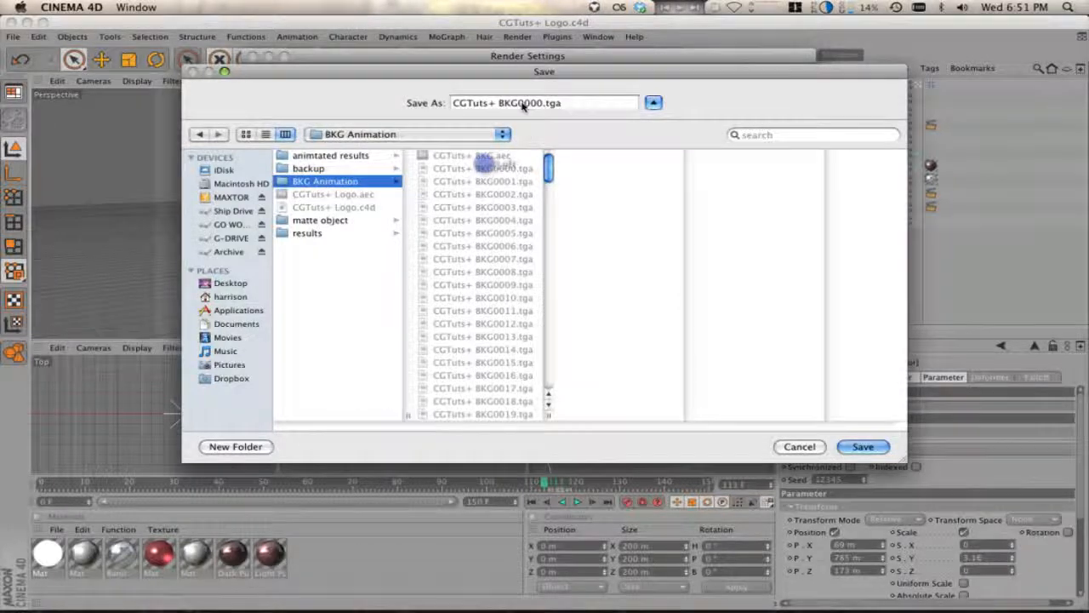
left_click(519, 103)
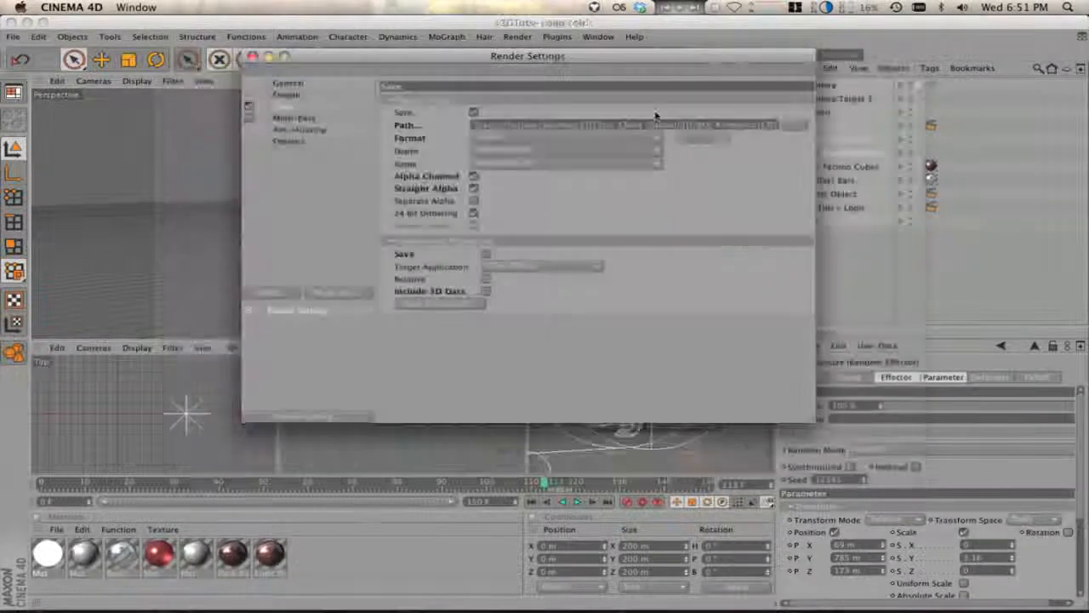
left_click(538, 88)
left_click(524, 61)
left_click(514, 74)
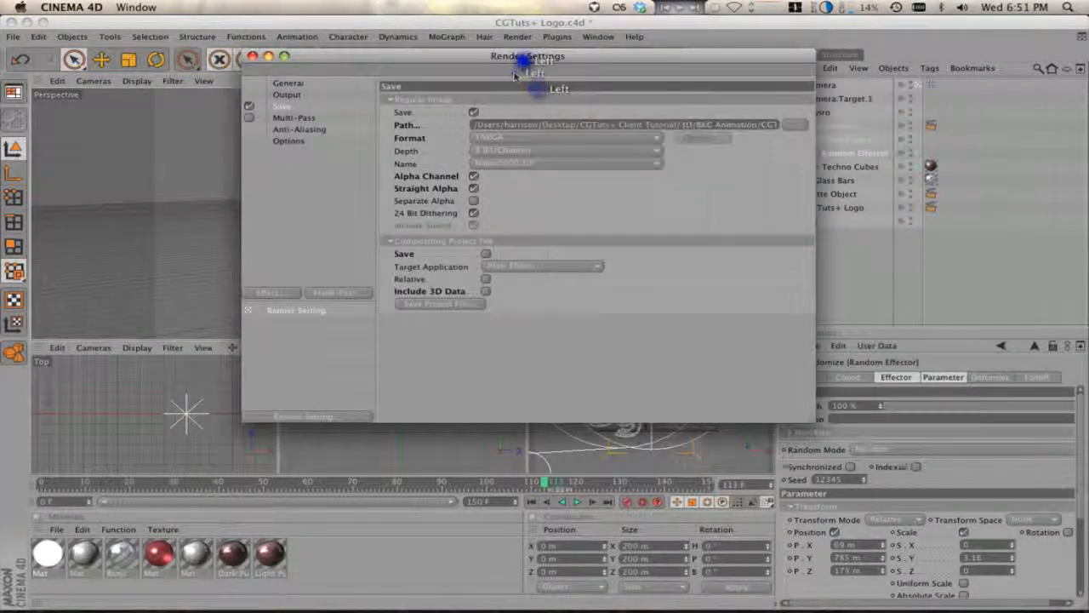
Render the animation to the Picture Viewer, overwriting the existing CGTuts+ BKG image sequence
left_click(518, 36)
left_click(587, 90)
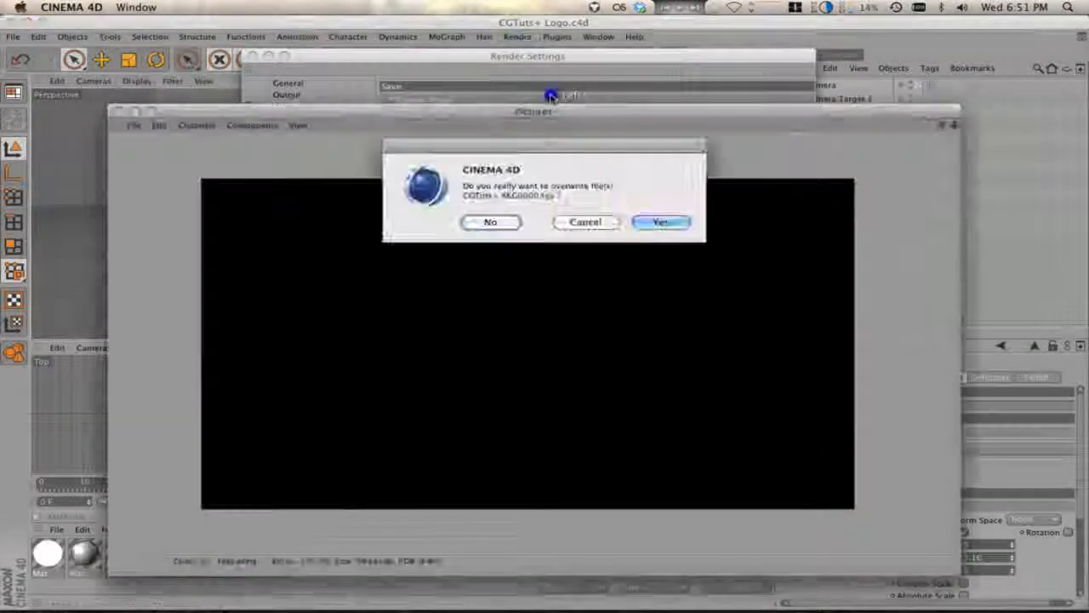
left_click(649, 223)
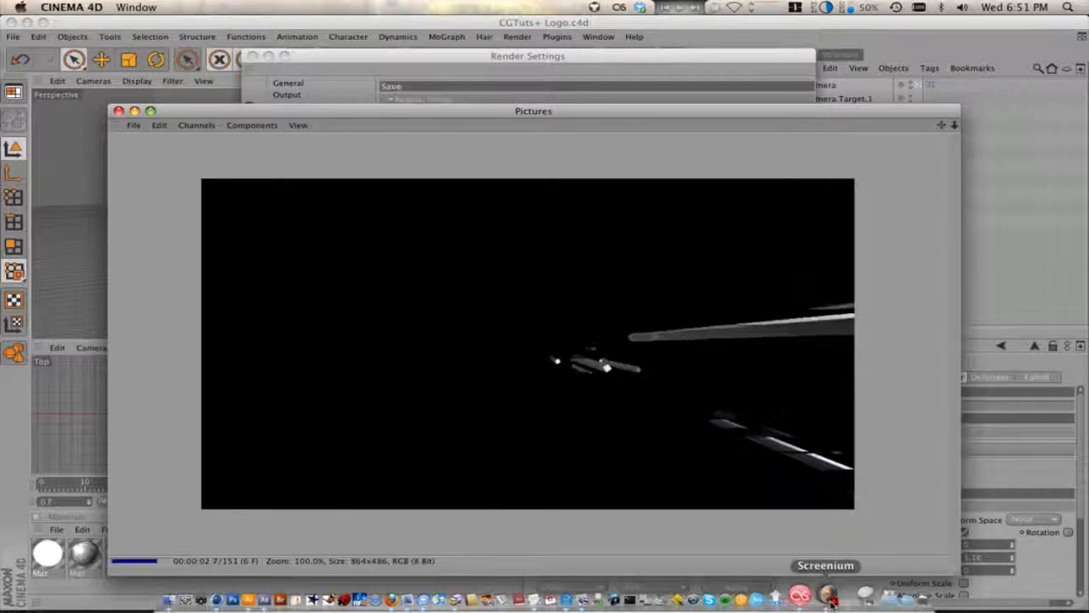
left_click(829, 595)
left_click(164, 6)
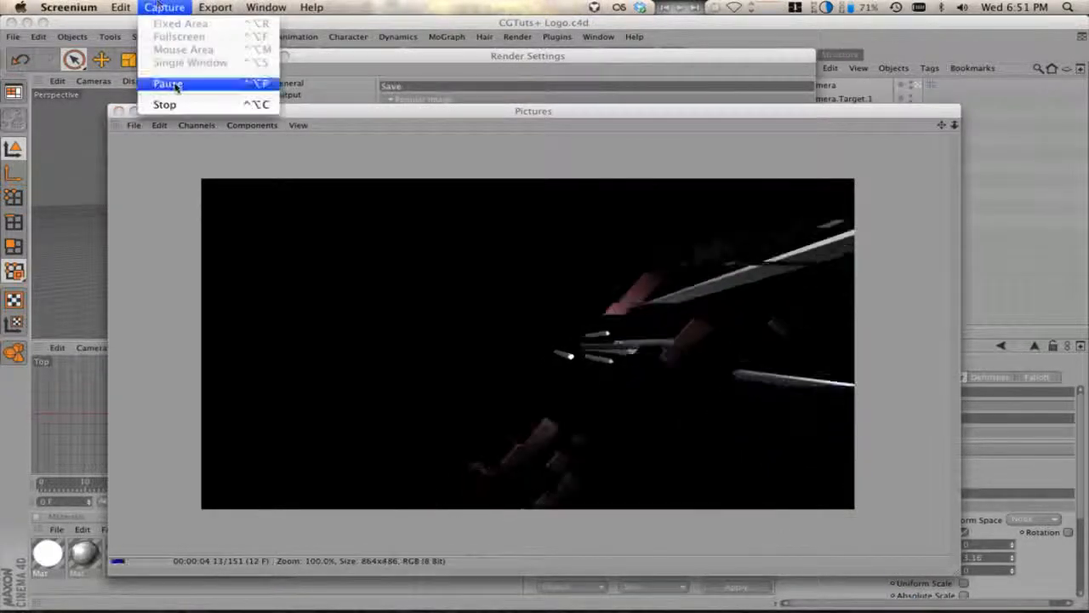
left_click(241, 83)
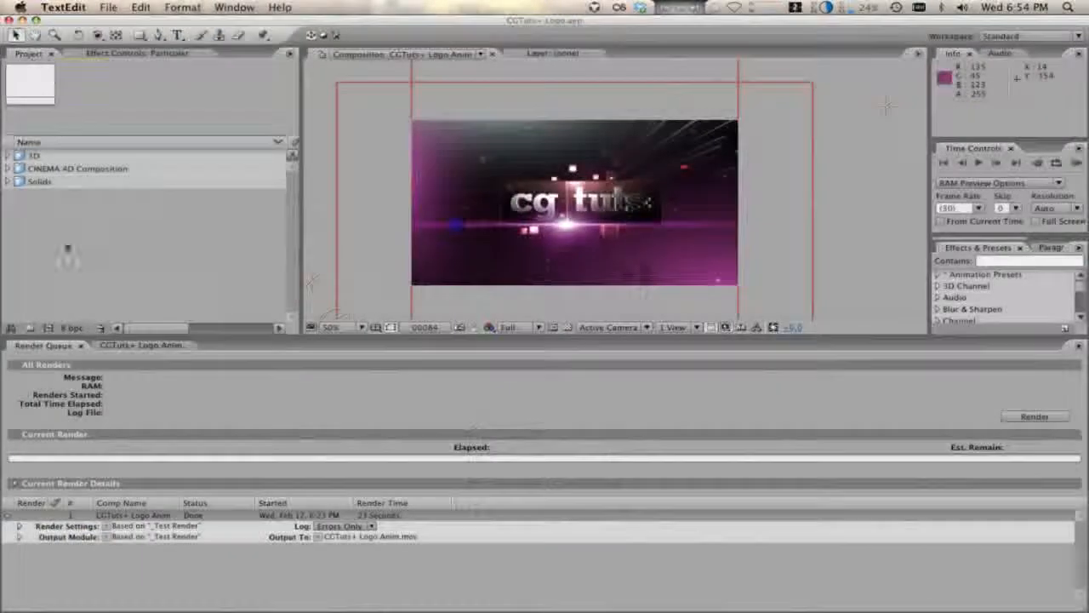
Switch to After Effects, show the CGTuts+ Logo Anim timeline, and reload the CGTuts+ BKG[0000-0150].tga footage in the 3D folder
left_click(65, 242)
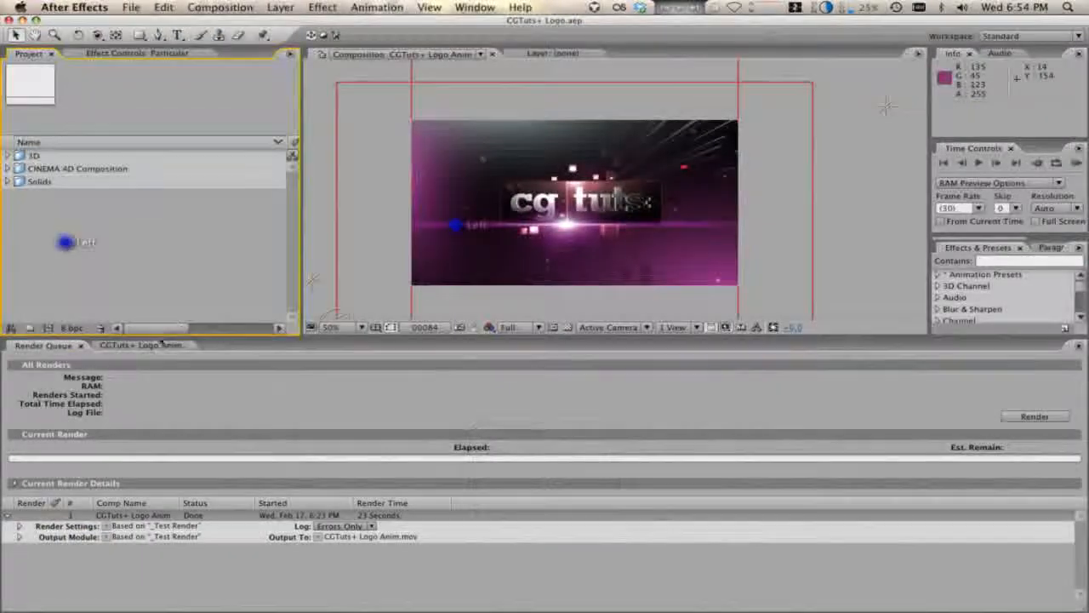
left_click(140, 344)
left_click(8, 156)
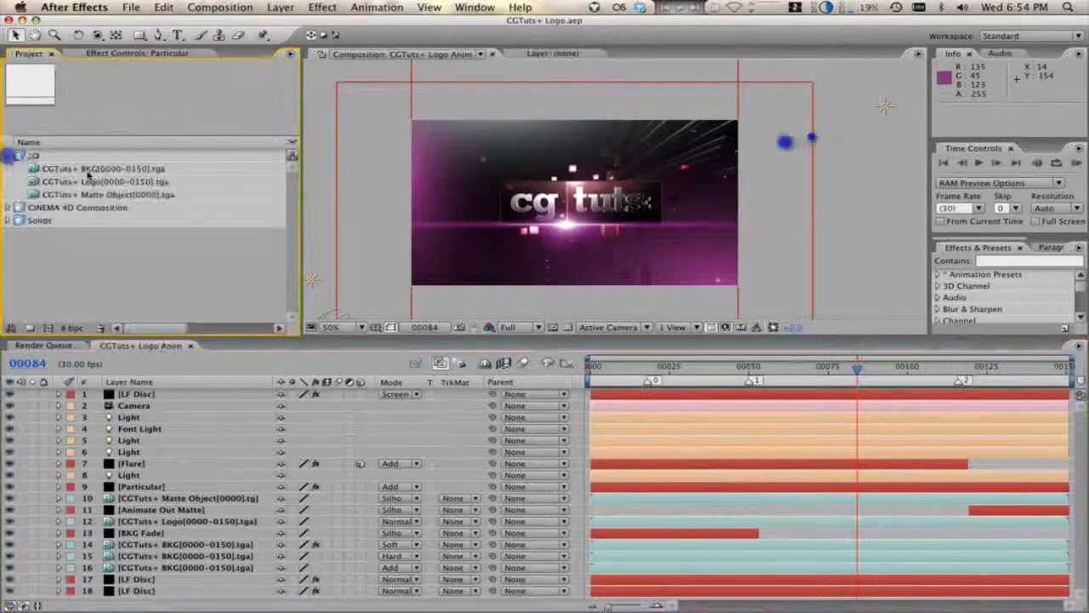
left_click(112, 169)
right_click(147, 159)
double_click(119, 160)
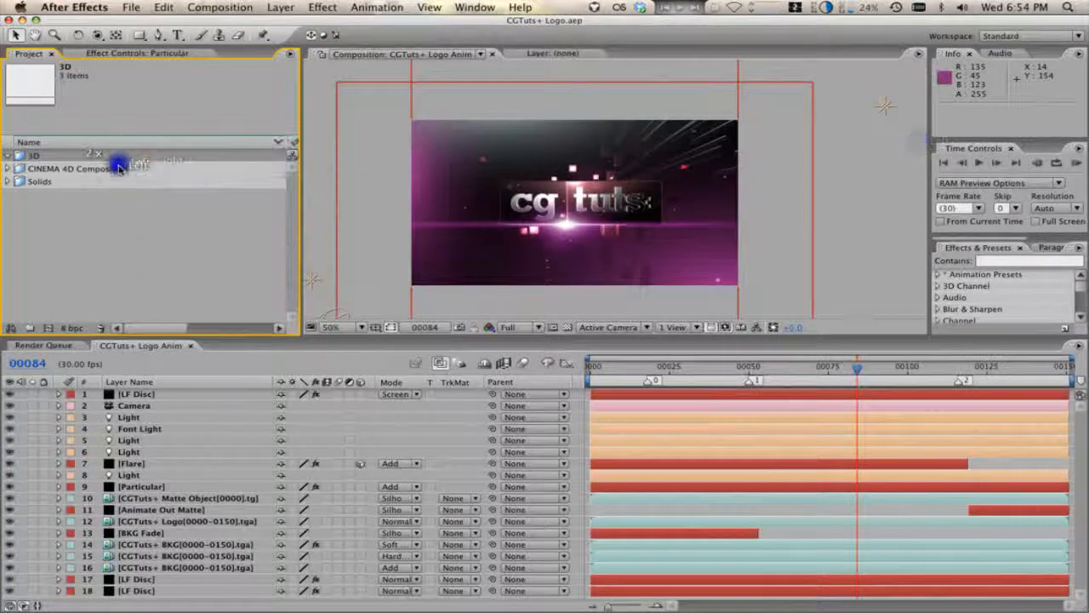
left_click(8, 156)
left_click(98, 168)
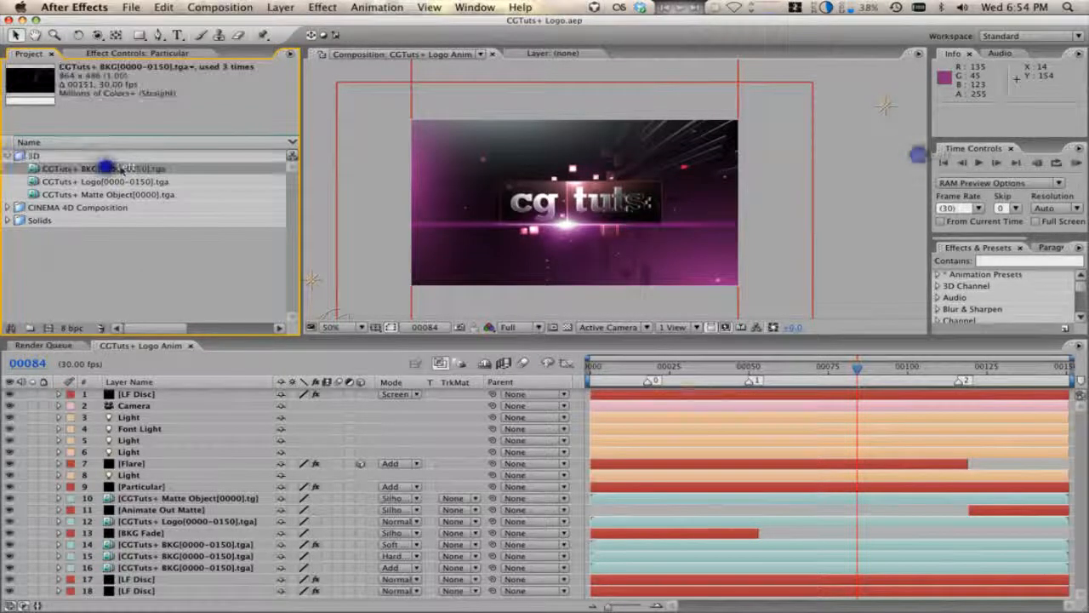
right_click(125, 167)
left_click(167, 230)
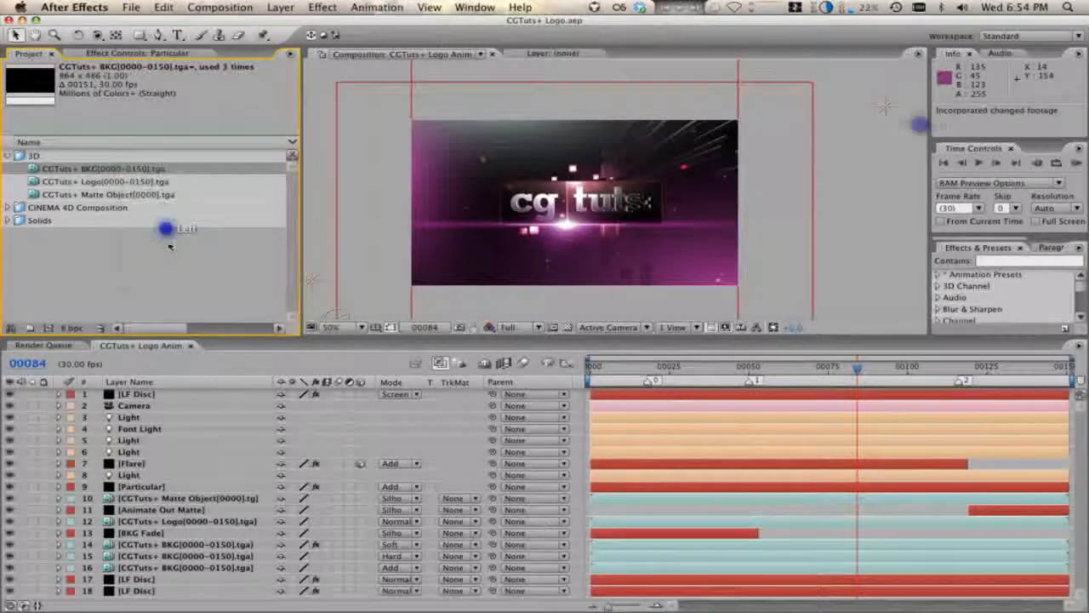
Scrub the composition to frame 20 and inspect how the reloaded background sequence appears
left_click_drag(693, 369, 650, 371)
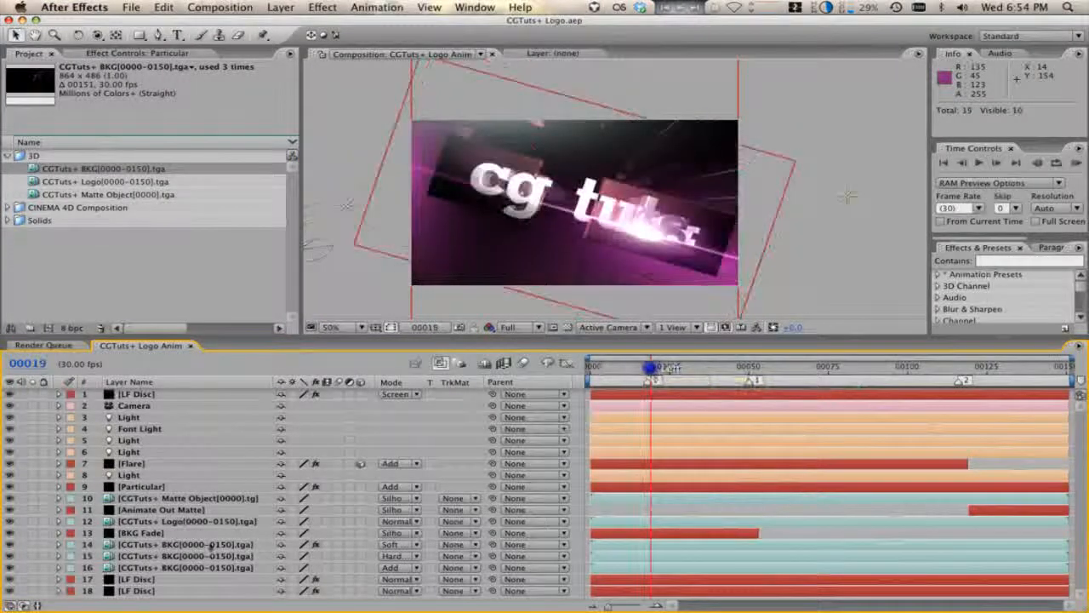
left_click(173, 567)
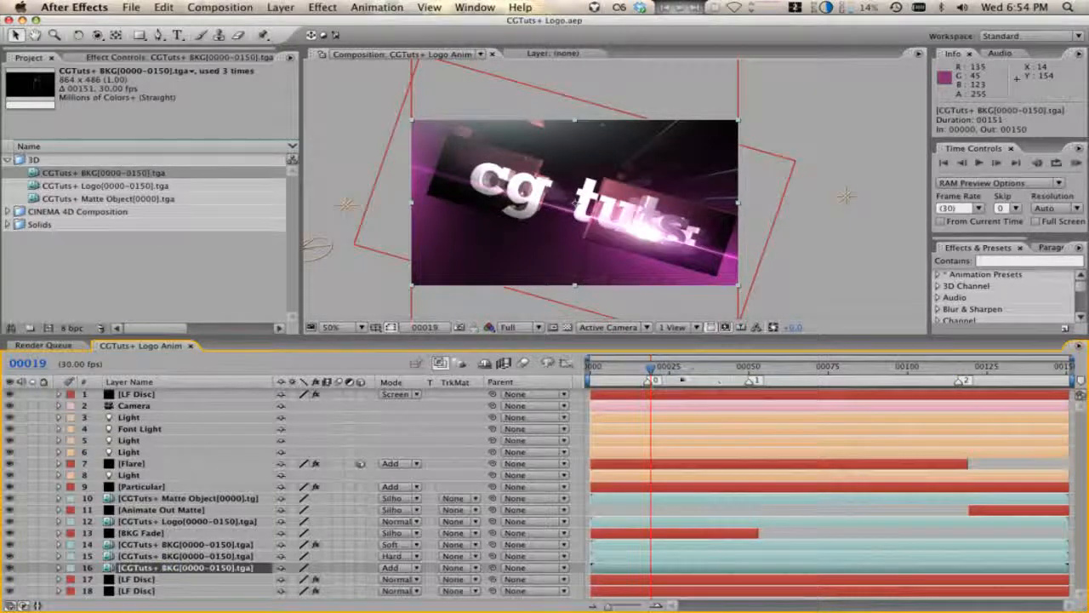
mouse_move(652, 371)
left_mouse_down()
mouse_move(575, 369)
mouse_move(671, 370)
mouse_move(609, 370)
mouse_move(654, 369)
left_mouse_up()
Move the BKG Fade layer's Opacity keyframes earlier, to frames 8 and 14, and scrub through the fade
left_click(168, 533)
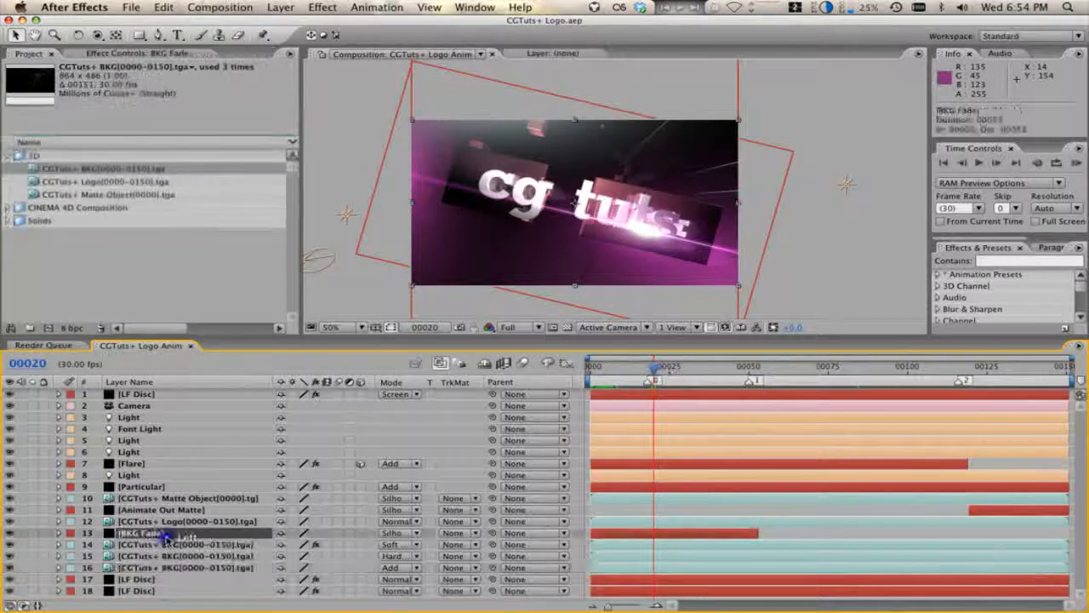
key("t")
left_click_drag(653, 545, 649, 545)
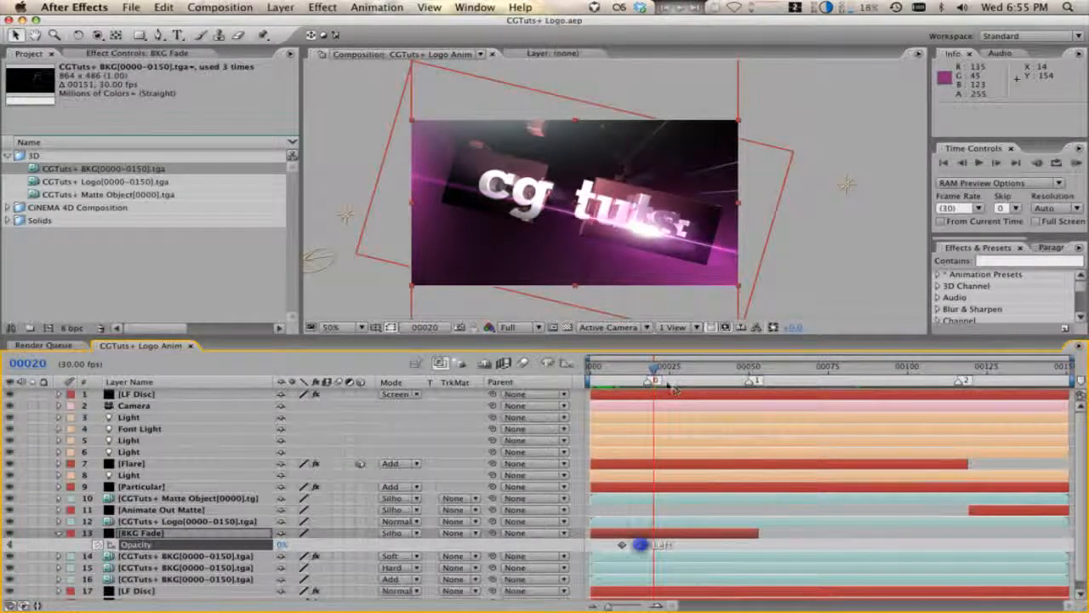
left_click_drag(655, 371, 627, 369)
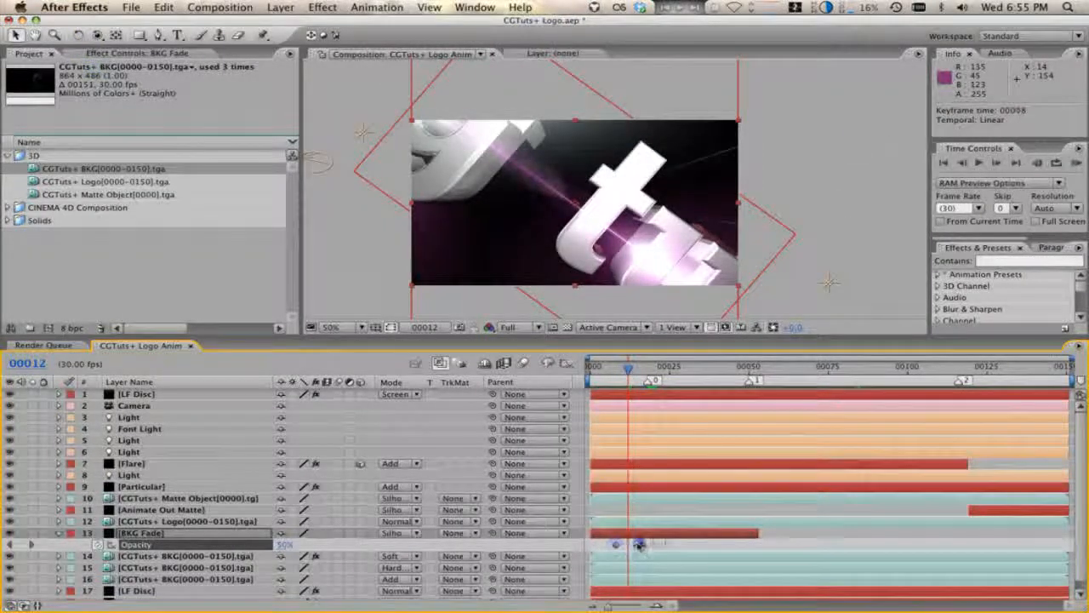
left_click_drag(629, 370, 656, 370)
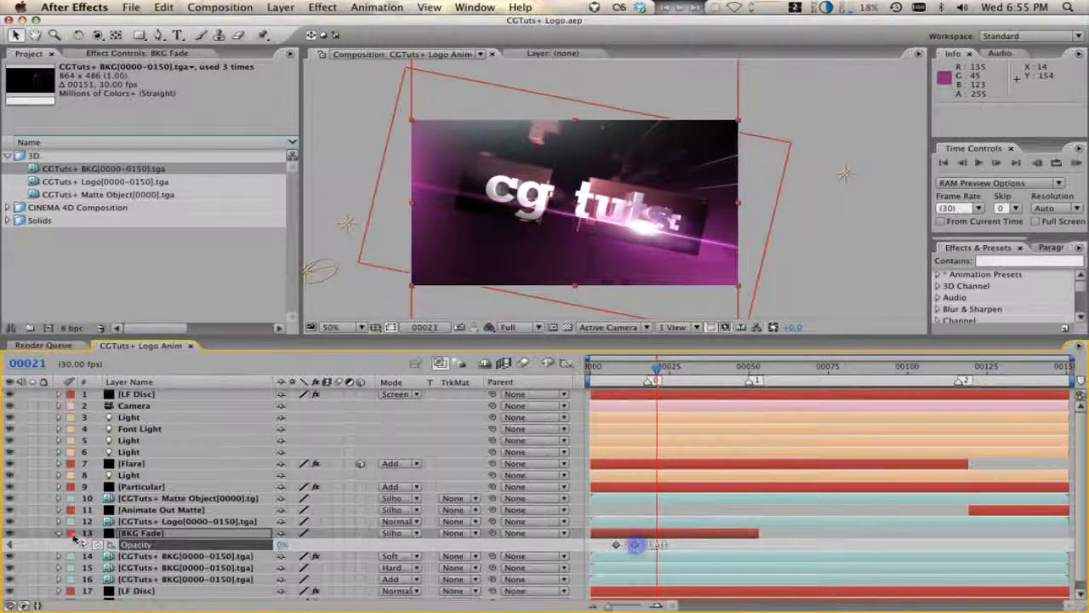
left_click(61, 534)
Reveal the Opacity of the two lowest LF Disc layers and BKG Fade, and go to BKG Fade's keyframe at frame 14
left_click(136, 579)
key("t")
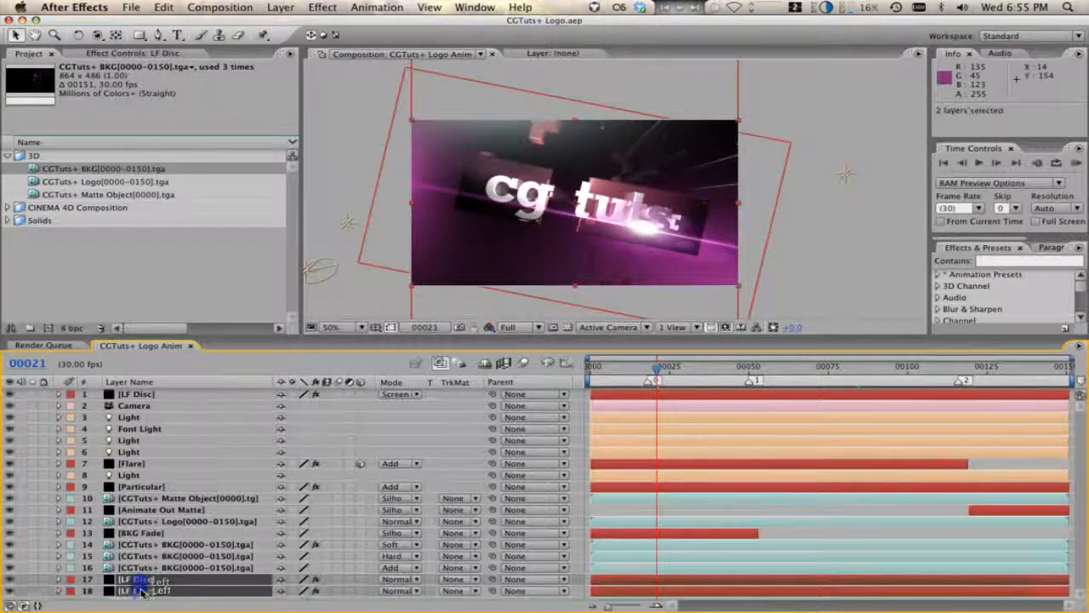
left_click(138, 535)
key("t")
scroll(239, 536, "down", 3)
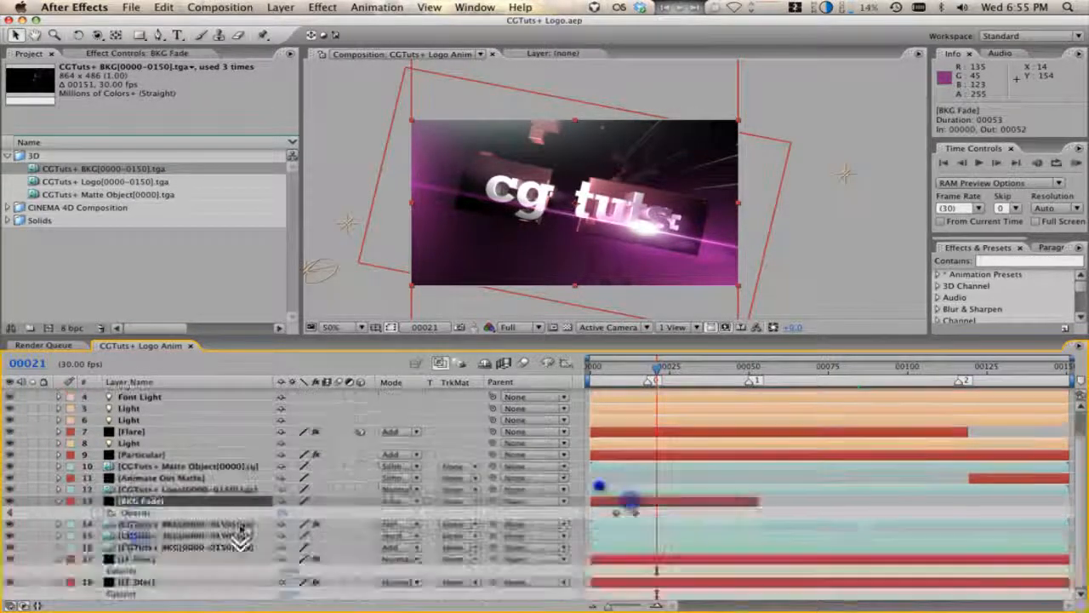
left_click(11, 513)
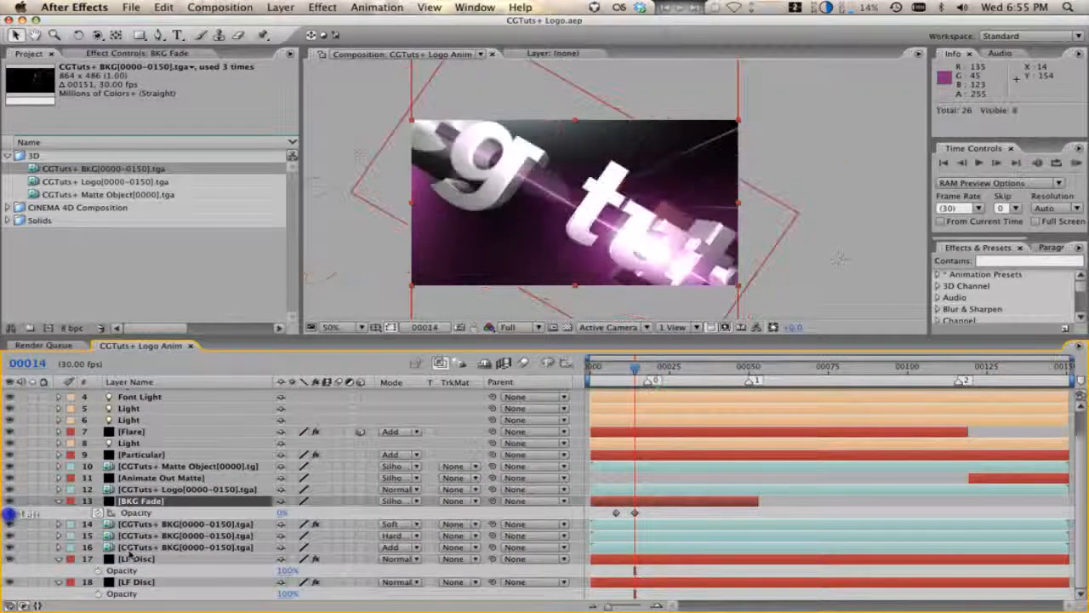
Keyframe the Opacity of the two lowest LF Disc layers at 100% on frame 14 and 0% on frame 8
left_click(137, 558)
left_click(127, 582, "shift")
key("alt+shift+t")
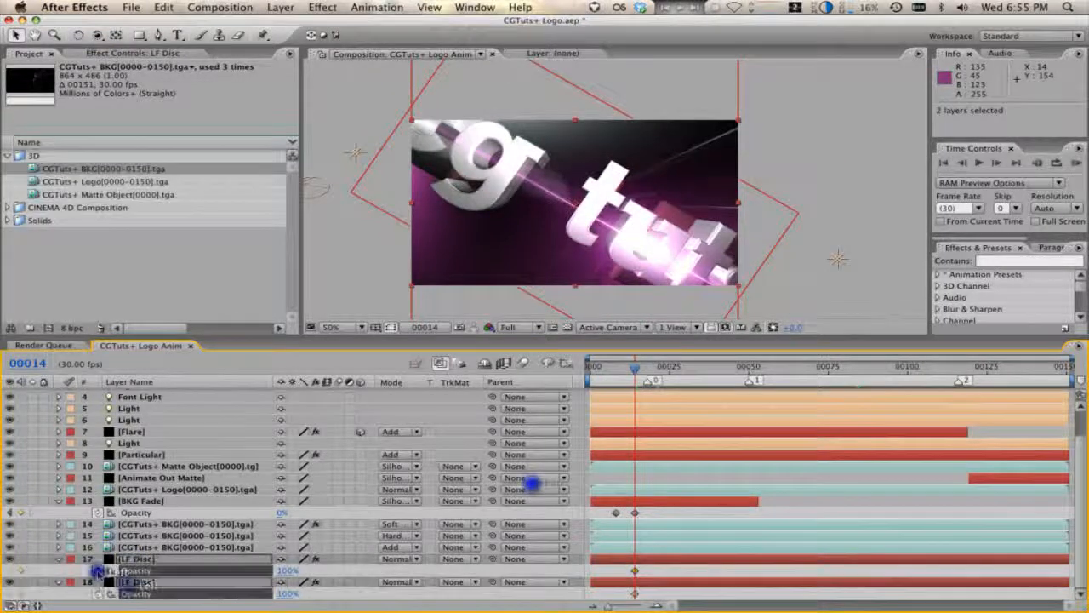
left_click(10, 513)
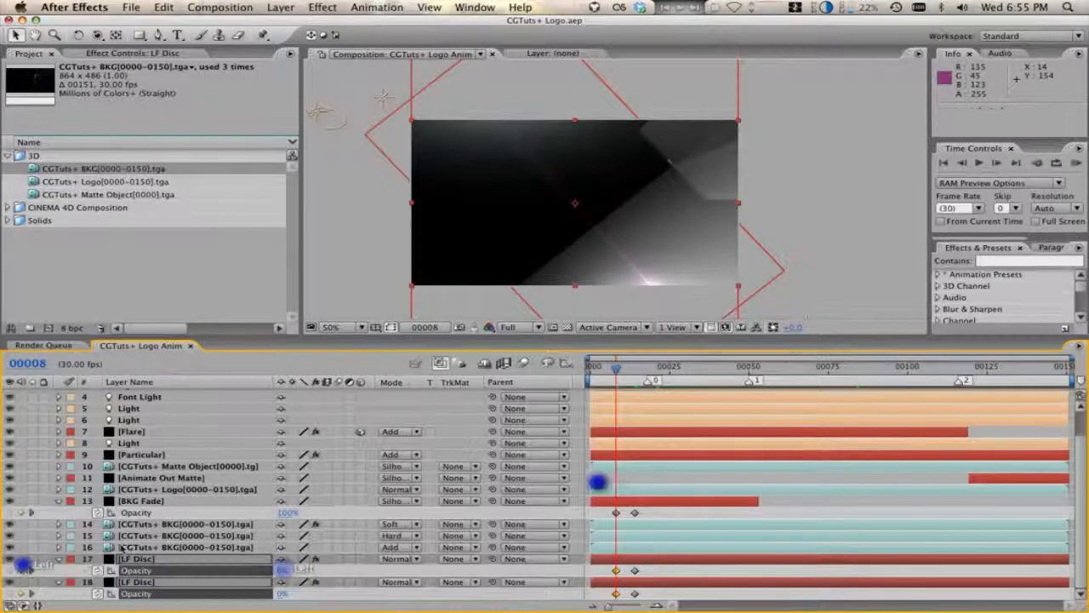
left_click(59, 559)
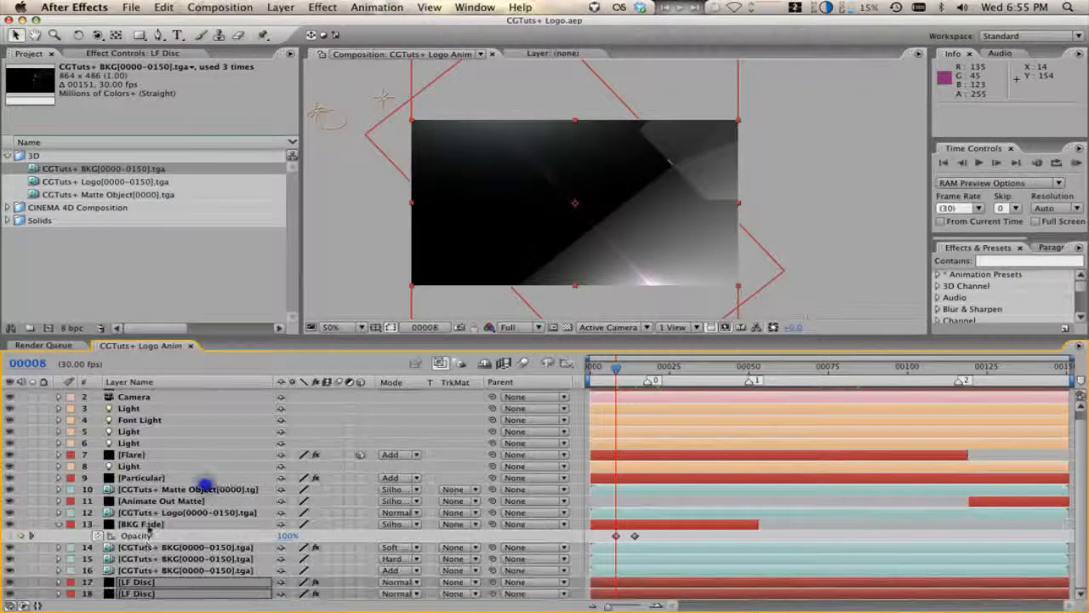
Check the BKG Fade transition against the transparency grid while scrubbing from frame 8 to frame 14
left_click(148, 525)
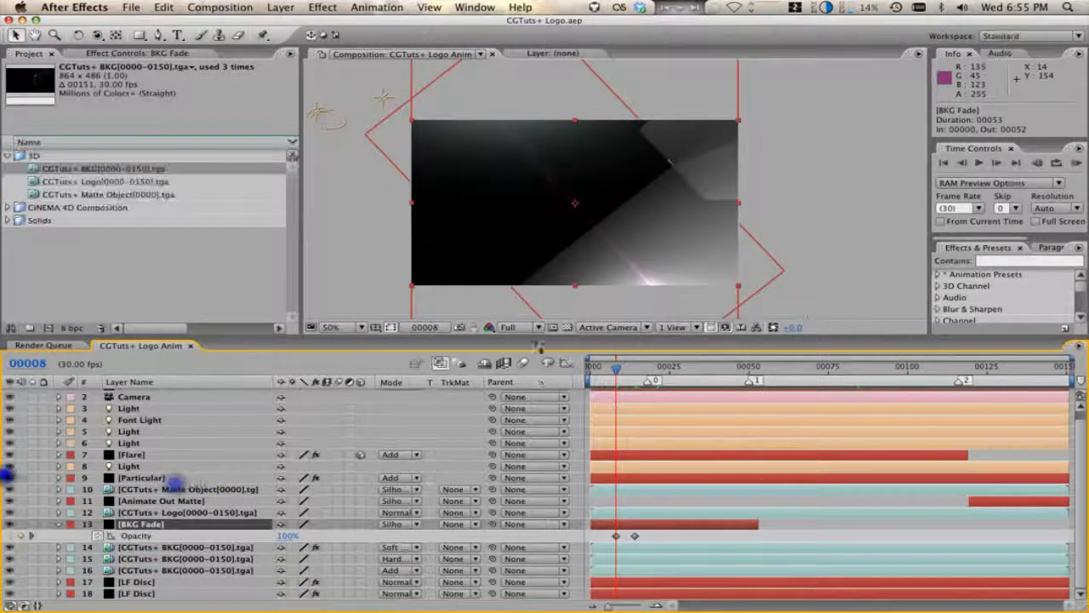
left_click(566, 327)
left_click(629, 368)
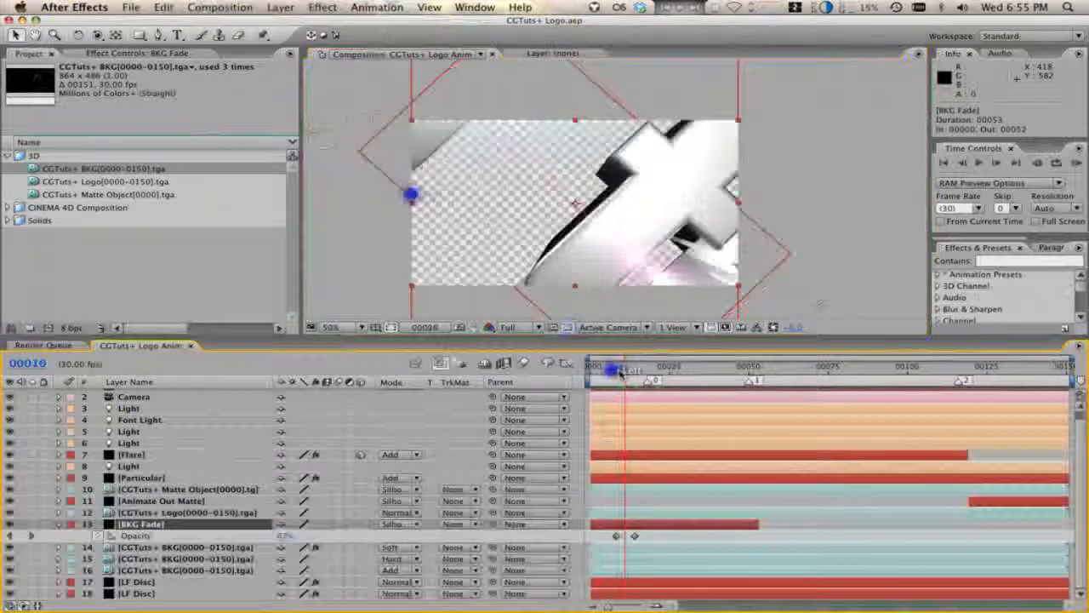
left_click_drag(629, 372, 632, 374)
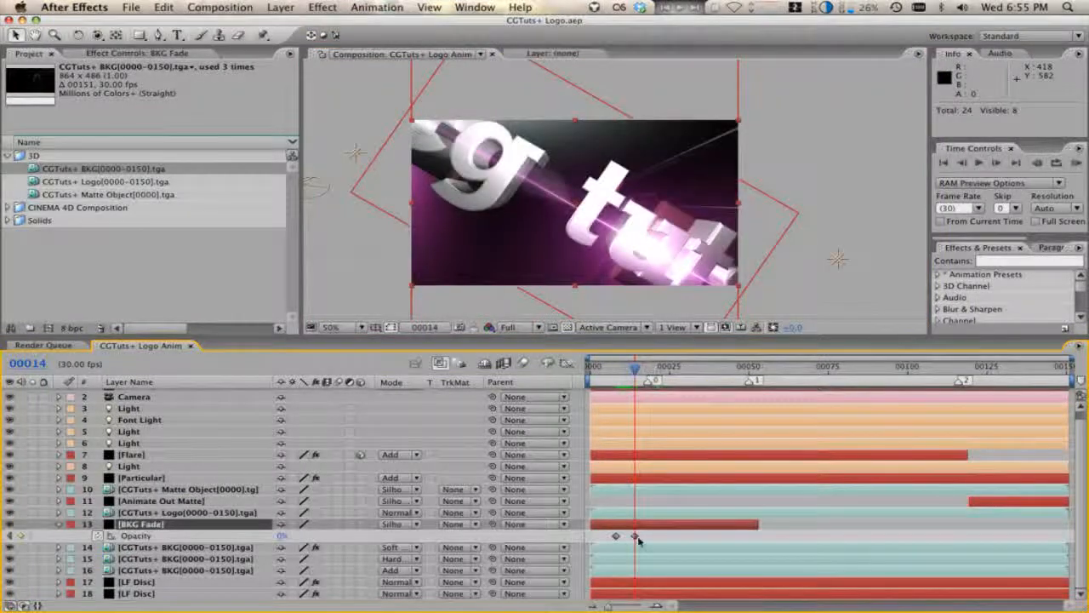
Shift both BKG Fade Opacity keyframes about three frames earlier and scrub to frame 28
left_click_drag(640, 540, 605, 536)
left_click_drag(638, 371, 678, 371)
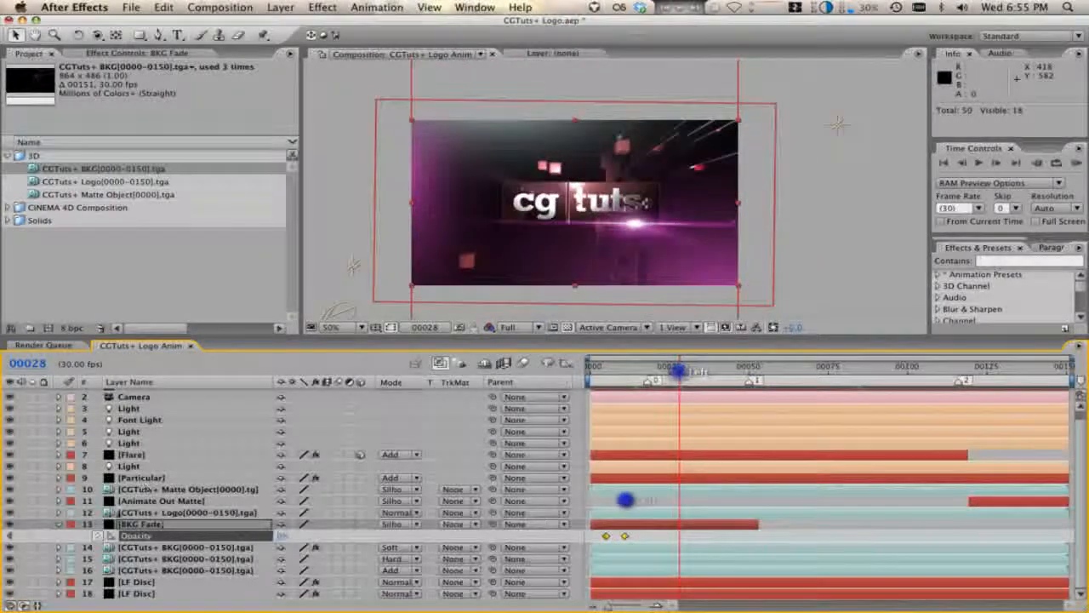
left_click(60, 525)
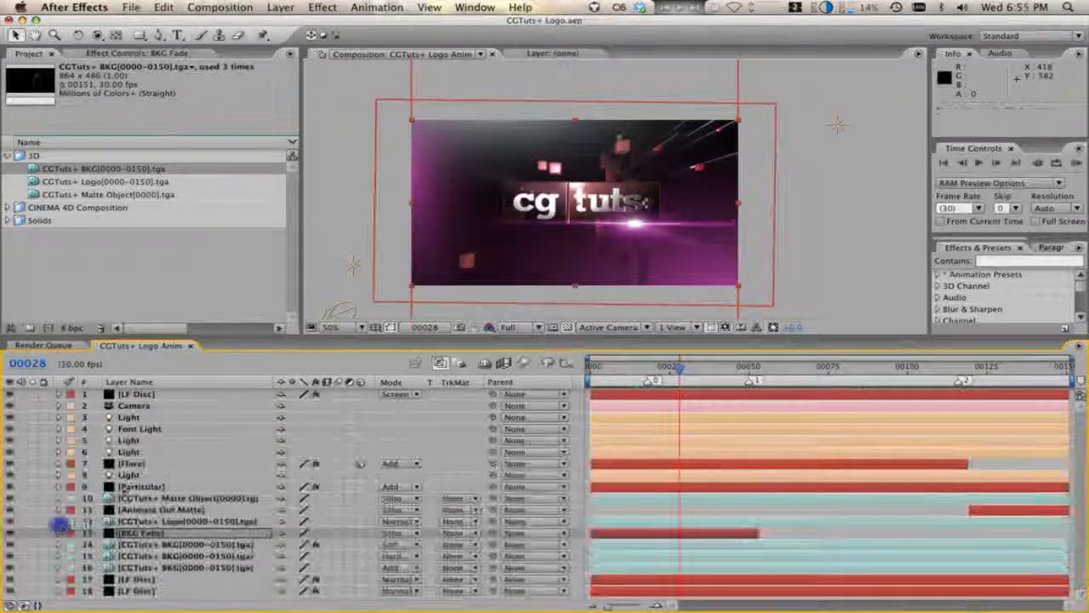
Hide the uppermost LF Disc layer and duplicate the topmost CGTuts+ BKG layer
left_click(140, 395)
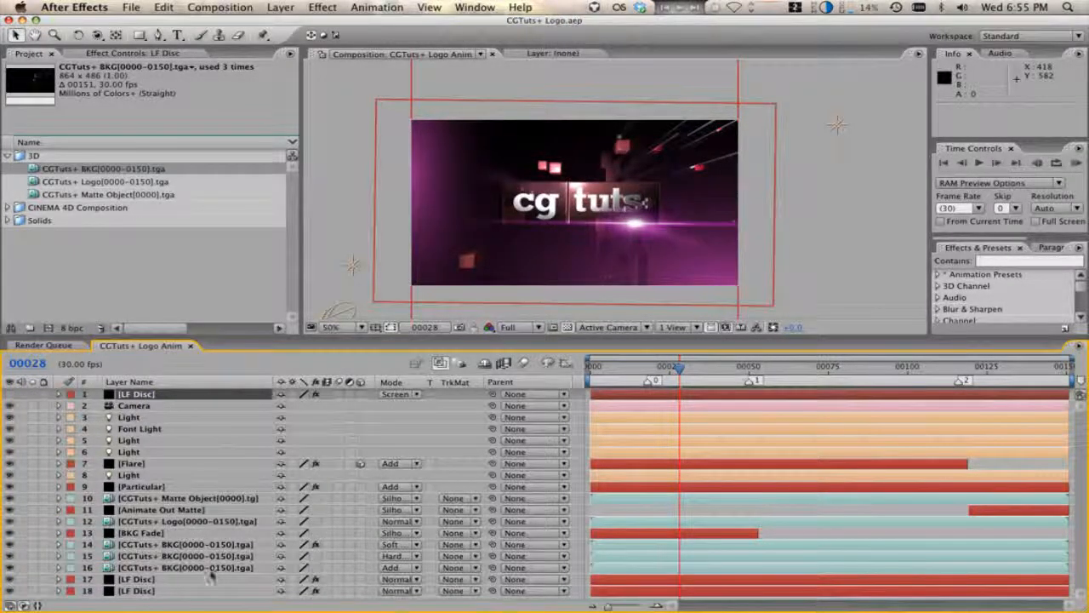
left_click(211, 546)
key("super+d")
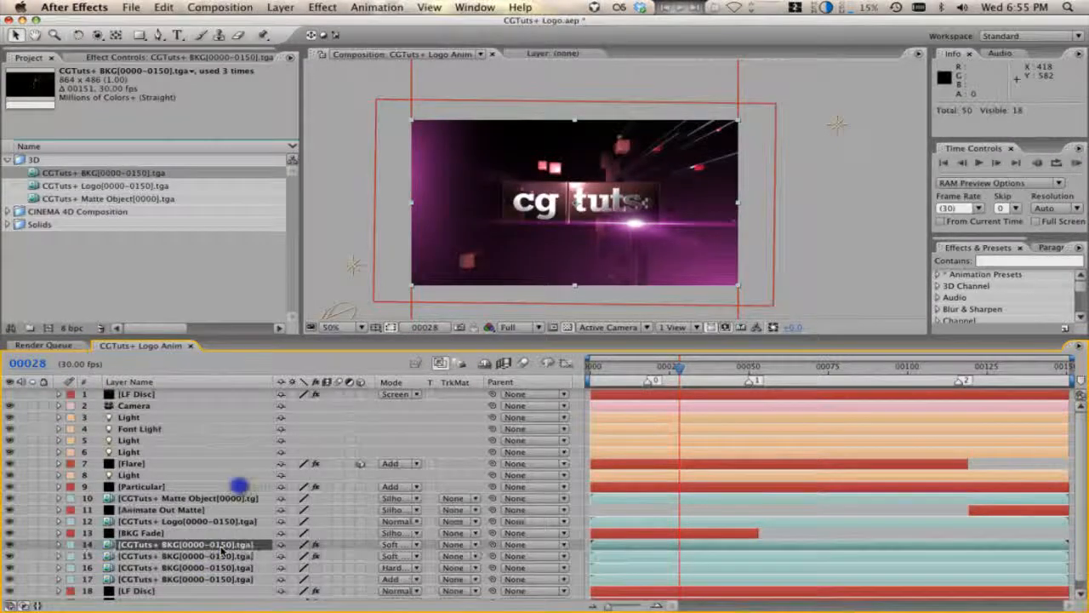
Solo the duplicated CGTuts+ BKG layer and turn off the transparency grid in the composition view
left_click(213, 546)
left_click(322, 7)
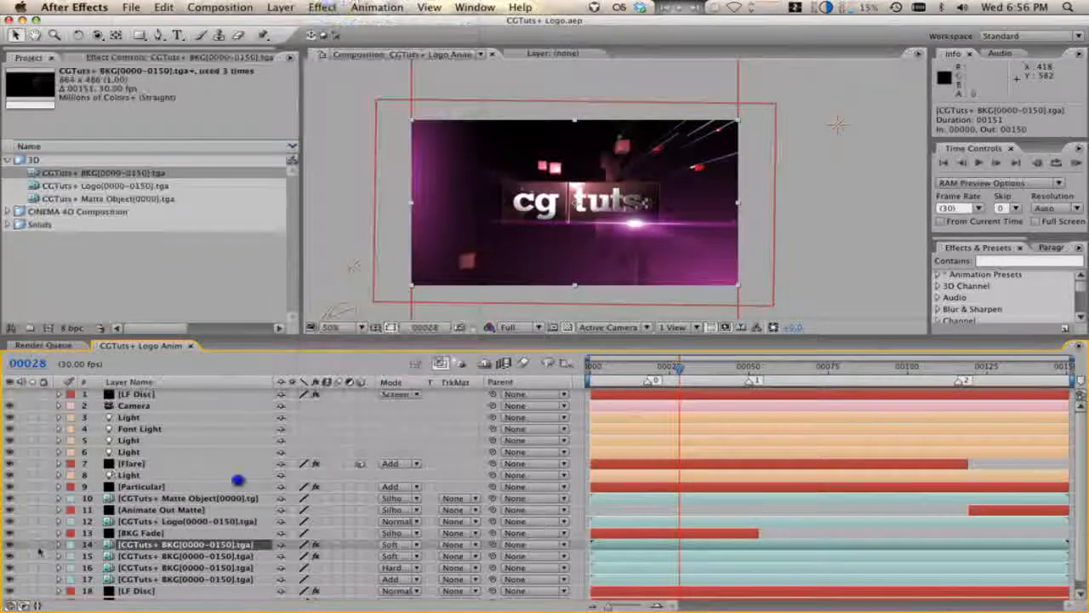
left_click(31, 544)
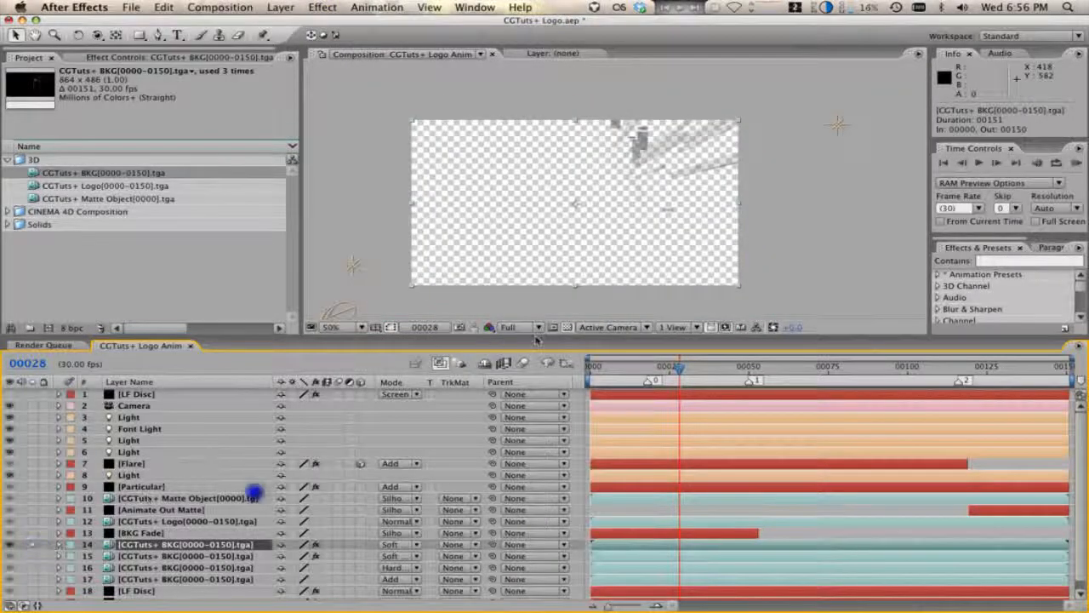
left_click(567, 327)
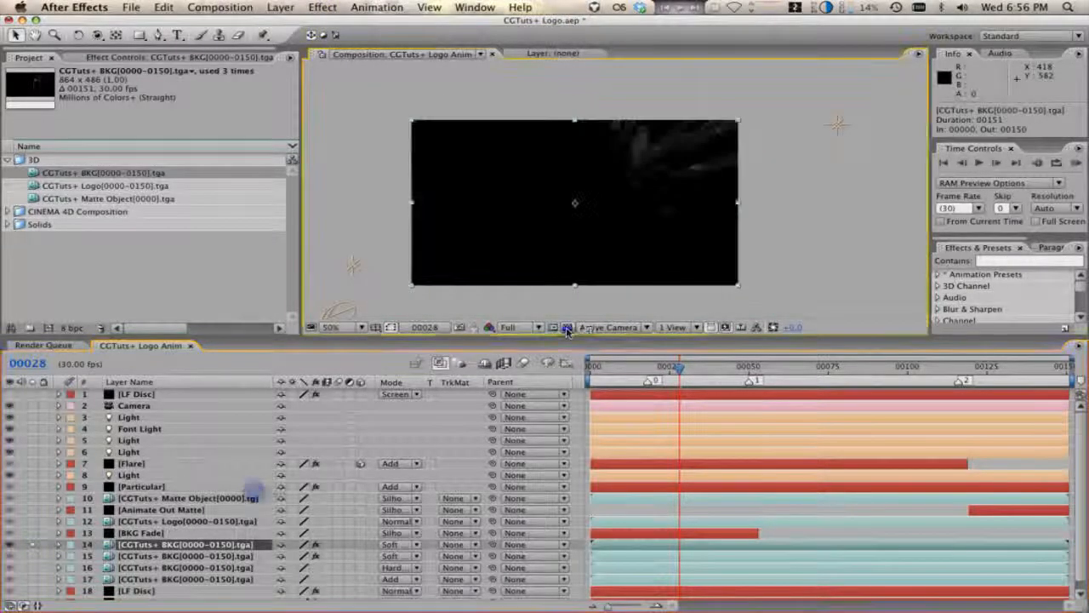
Try a Glow effect on the duplicated CGTuts+ BKG layer with Composite Original set to None
left_click(322, 7)
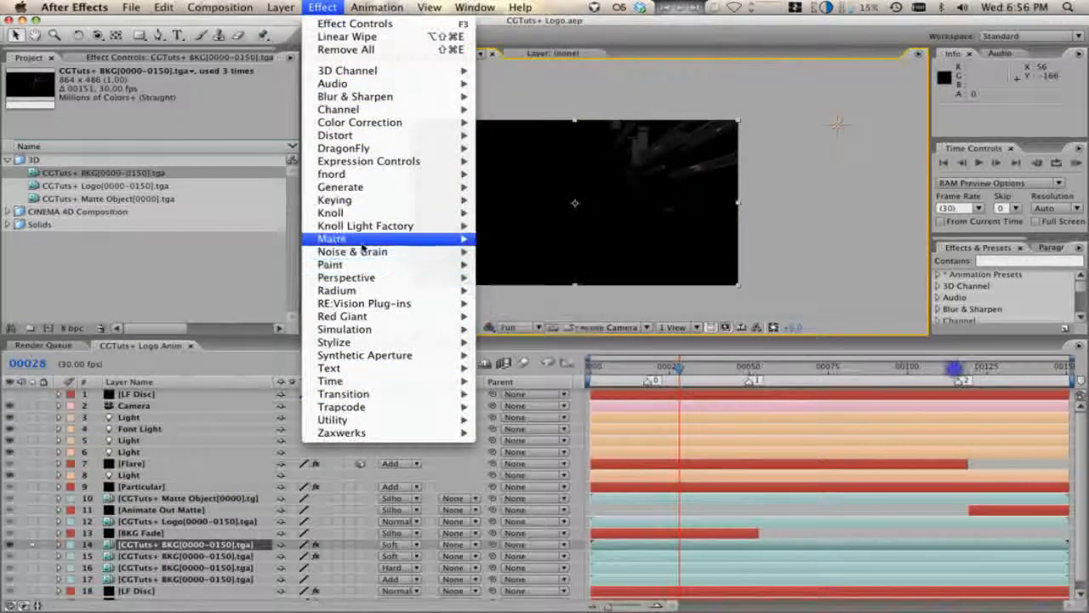
mouse_move(372, 342)
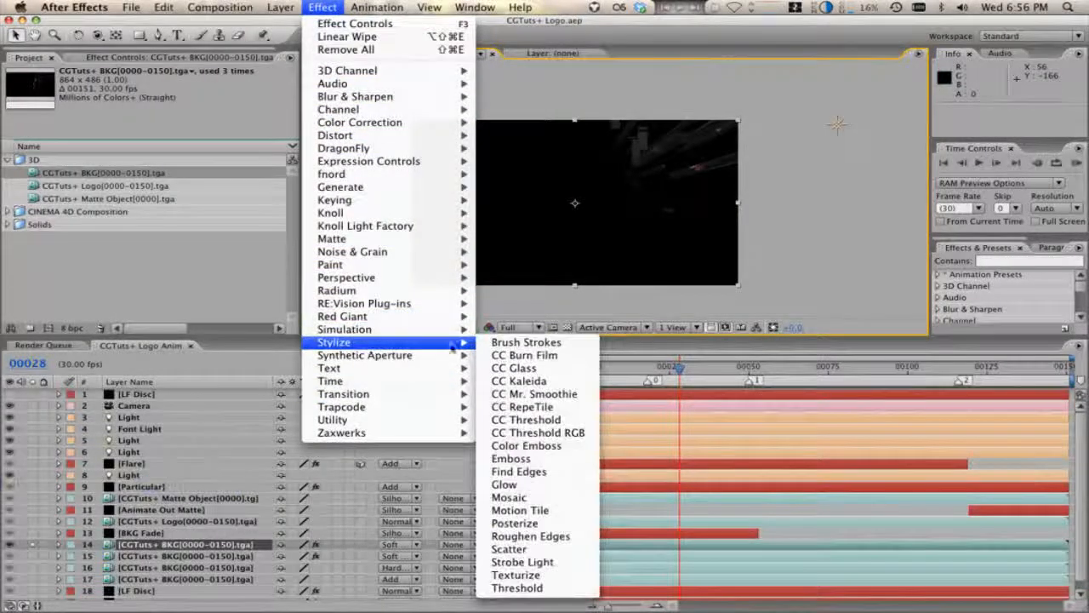
left_click(545, 485)
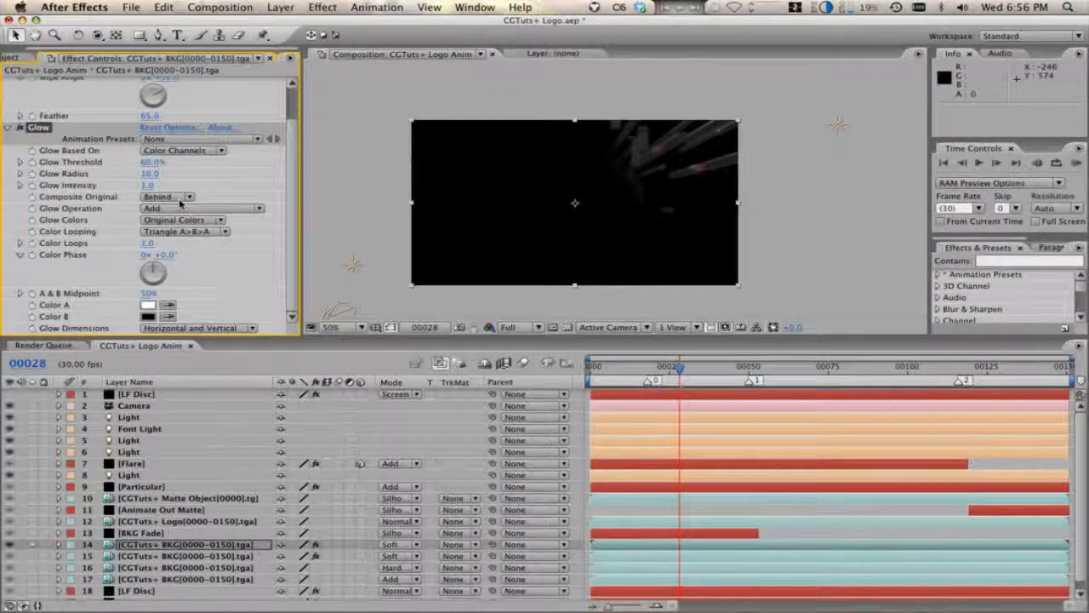
left_click(180, 154)
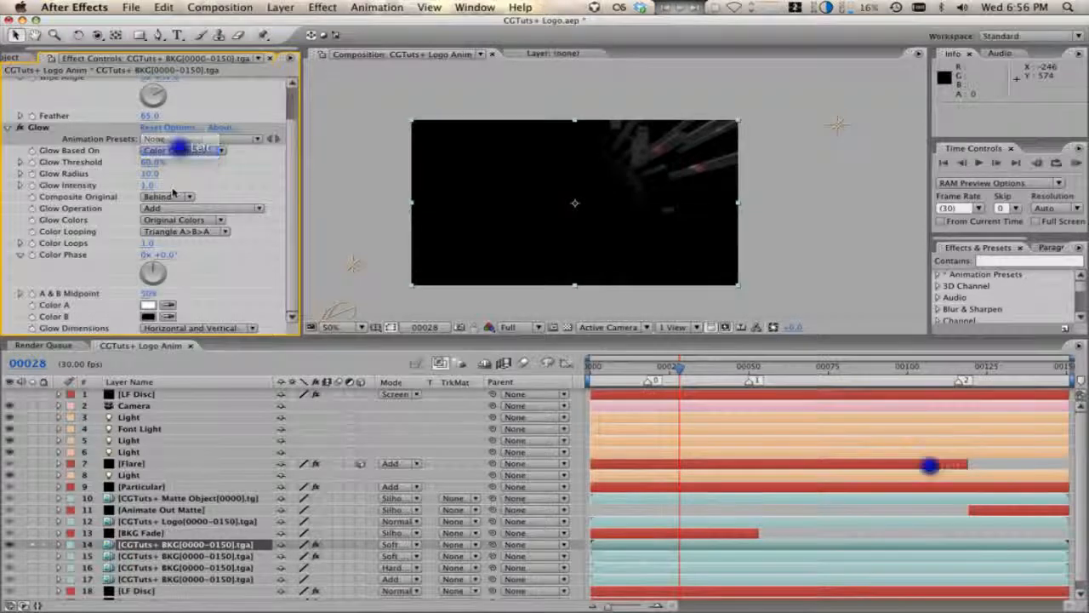
left_click(180, 151)
left_click(170, 197)
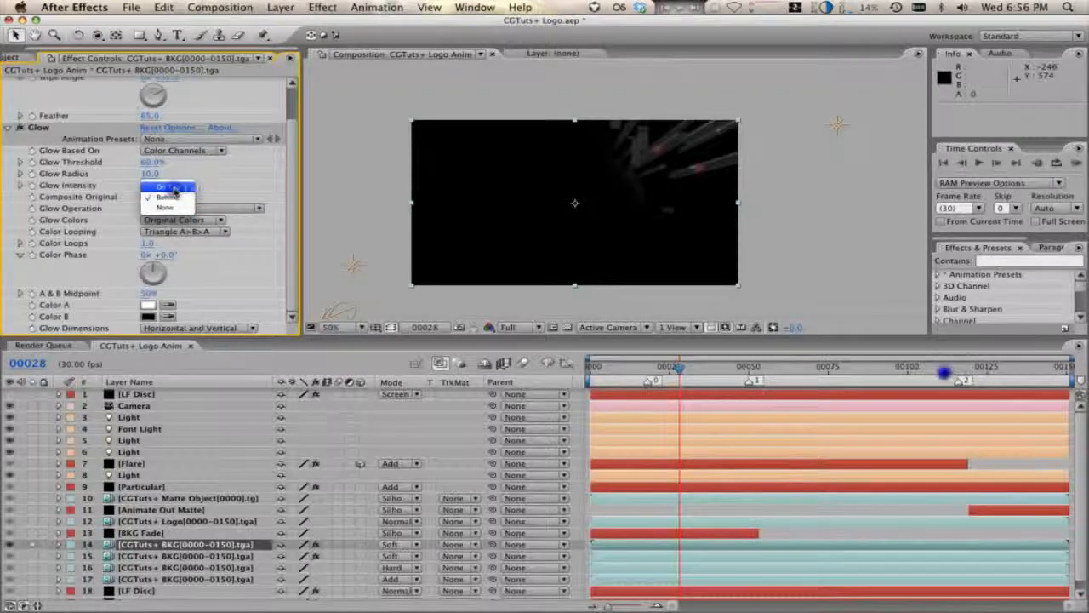
left_click(174, 196)
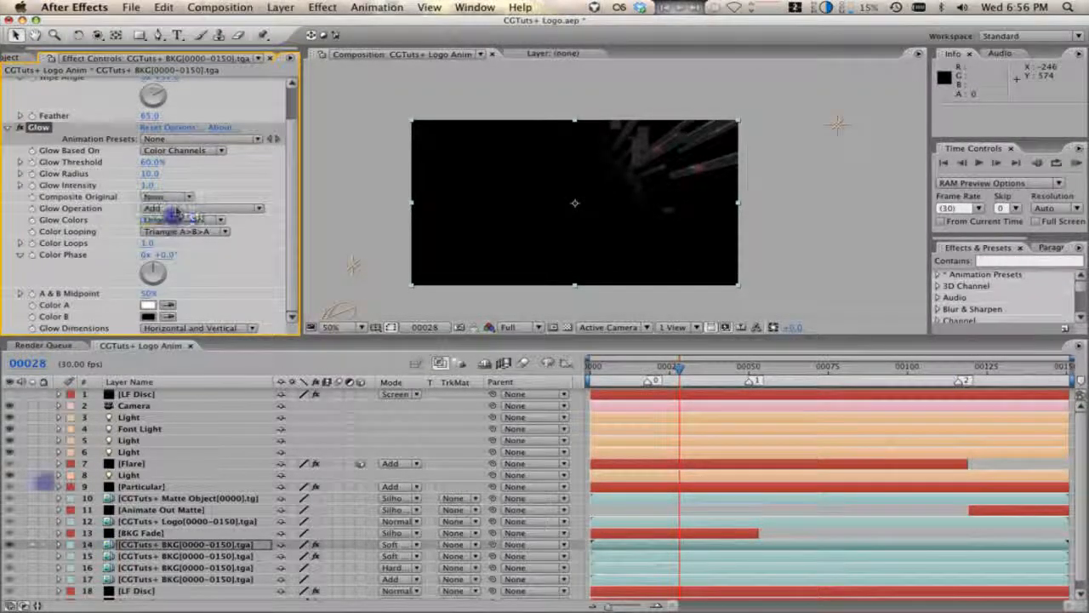
Try white as the Glow's Color B with Glow Operation left at Add, and delete the Glow effect
left_click(183, 208)
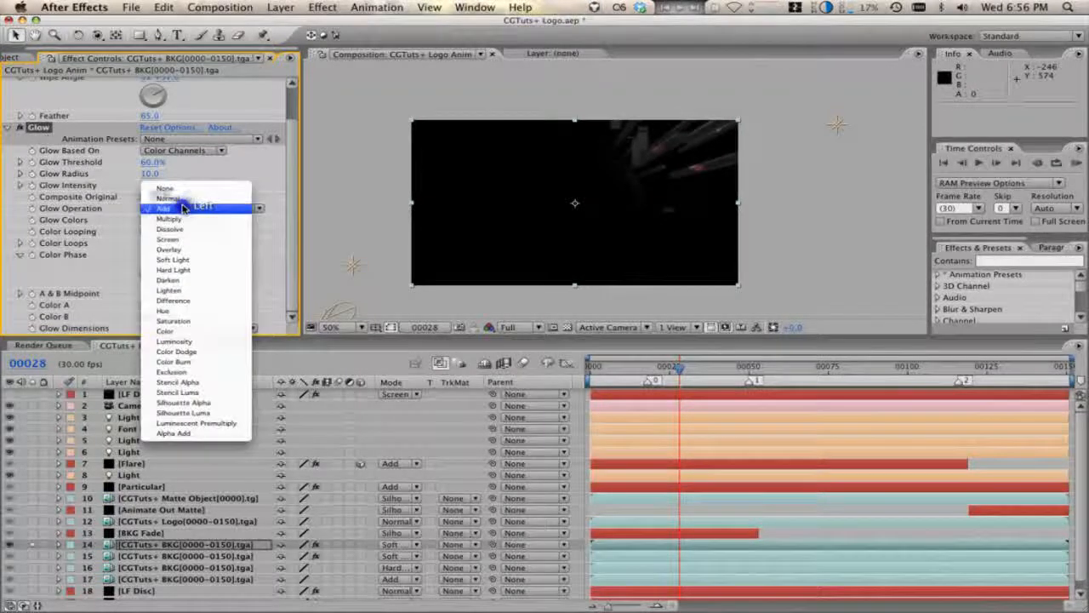
left_click(183, 208)
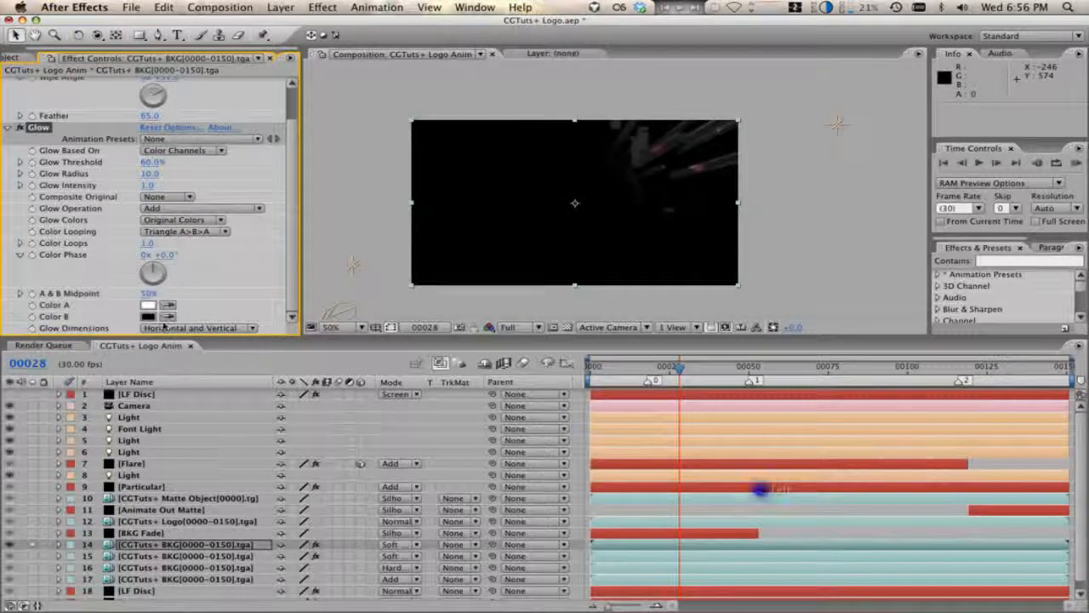
left_click(149, 316)
left_click(145, 352)
left_click(394, 332)
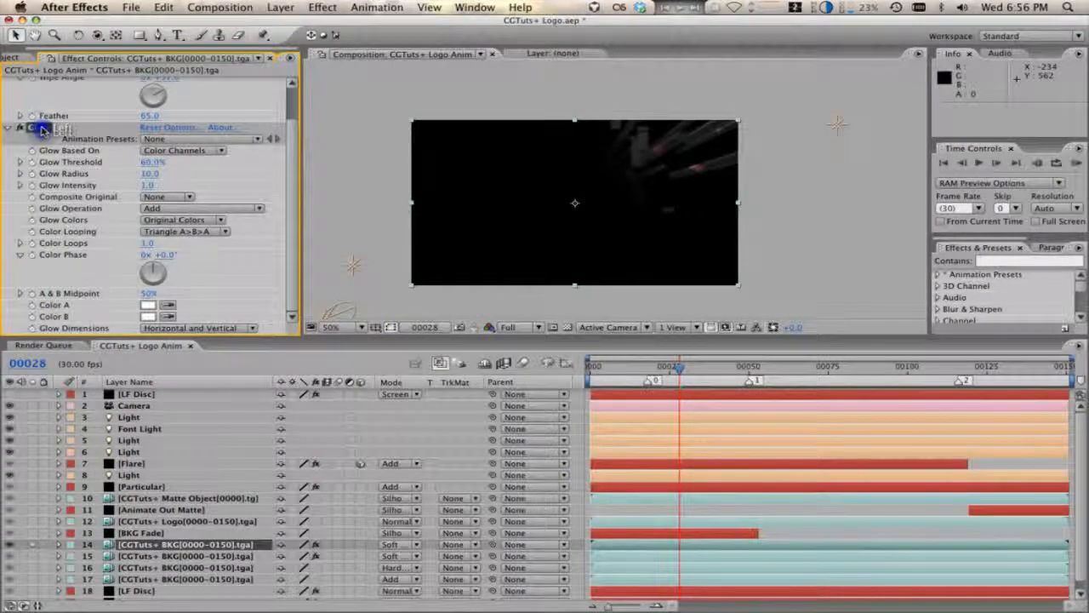
key("Delete")
Try the Trapcode Starglow effect on the duplicated CGTuts+ BKG layer
left_click(321, 8)
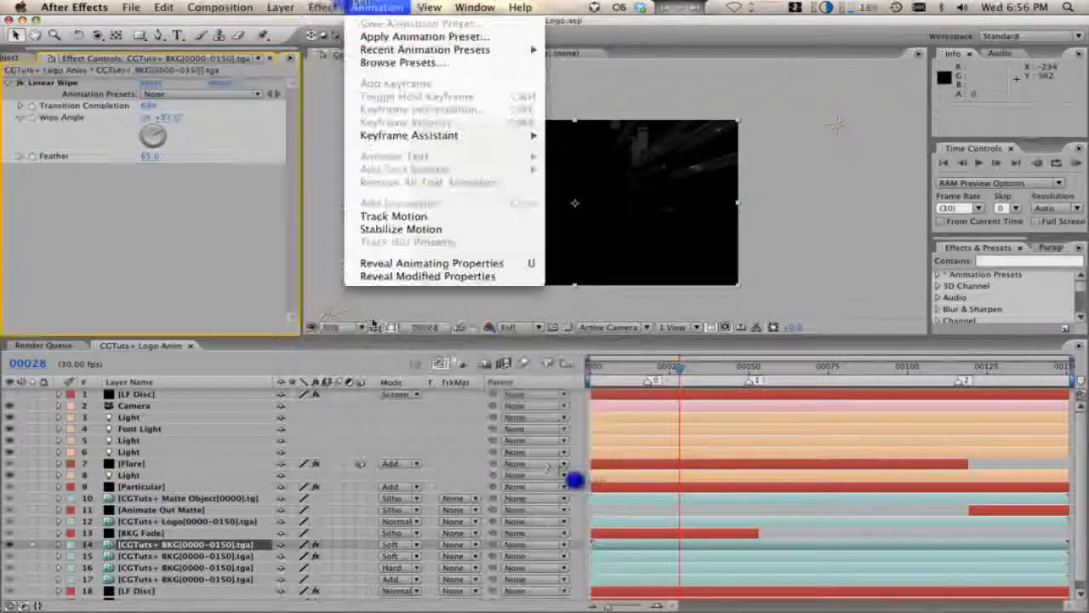
mouse_move(323, 7)
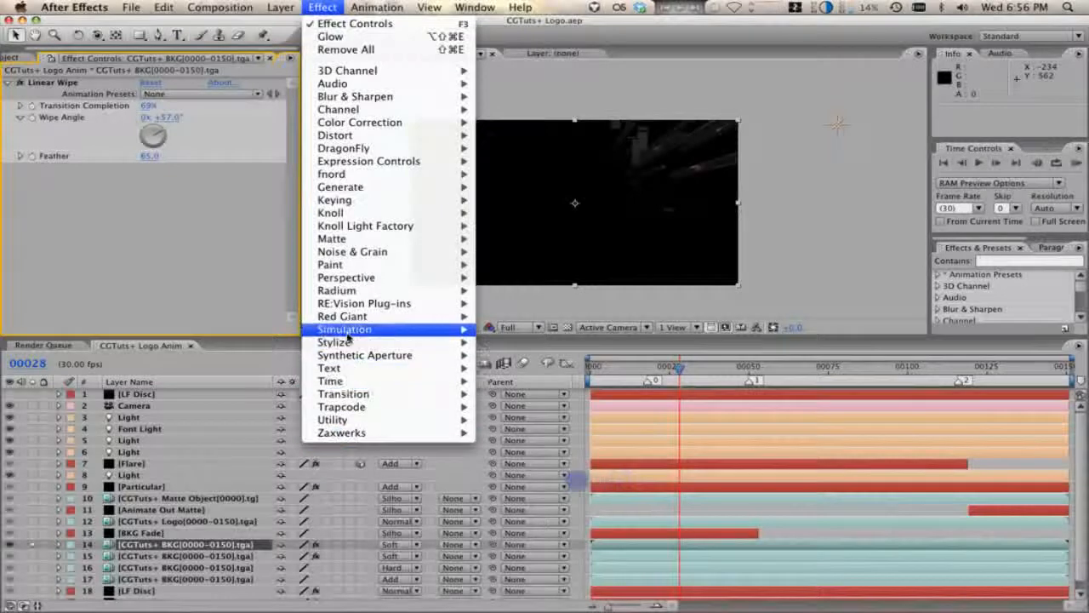
mouse_move(349, 394)
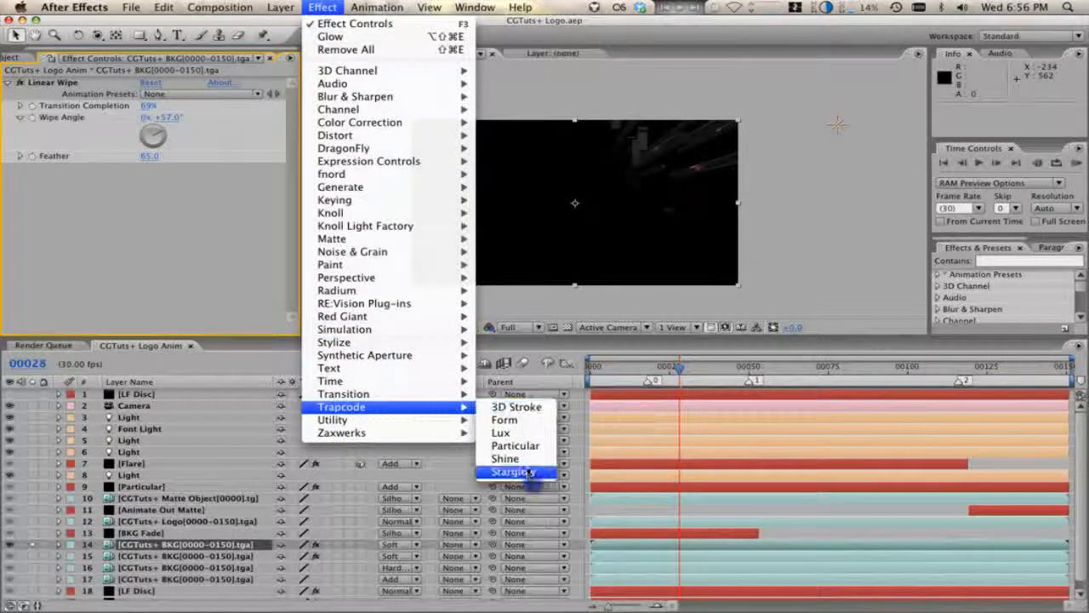
left_click(527, 473)
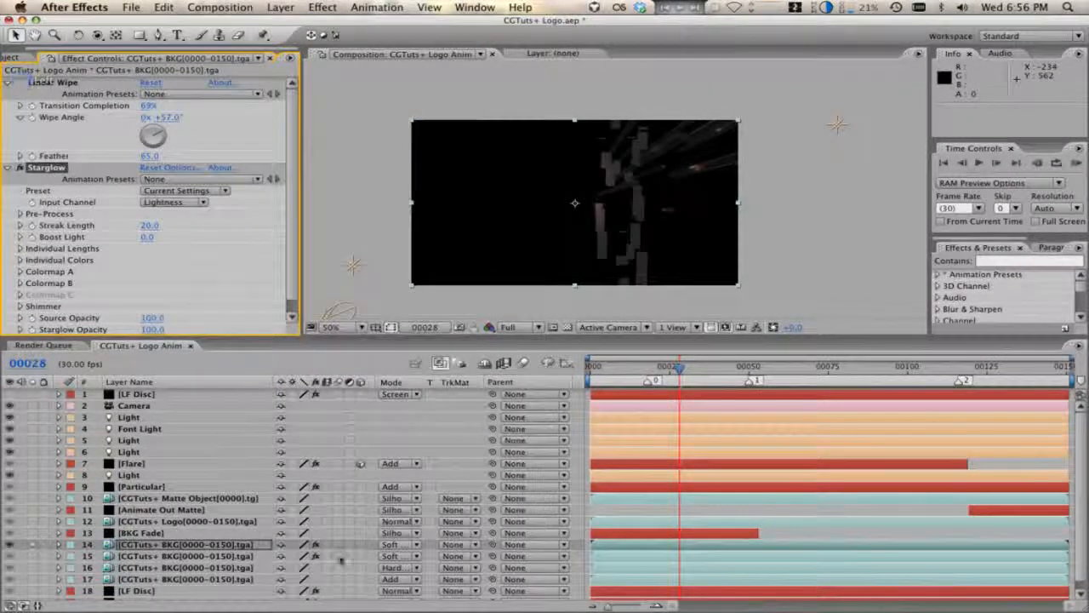
Set the duplicated CGTuts+ BKG layer's blending mode to Normal and reveal its Opacity property
left_click(399, 543)
left_click(409, 344)
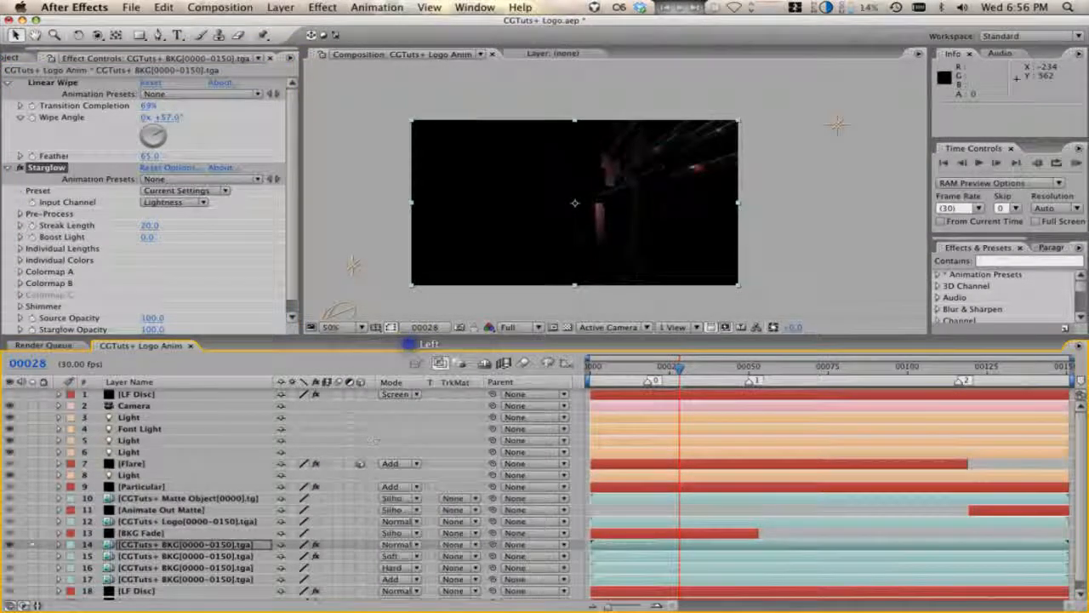
key("t")
left_click_drag(284, 559, 587, 555)
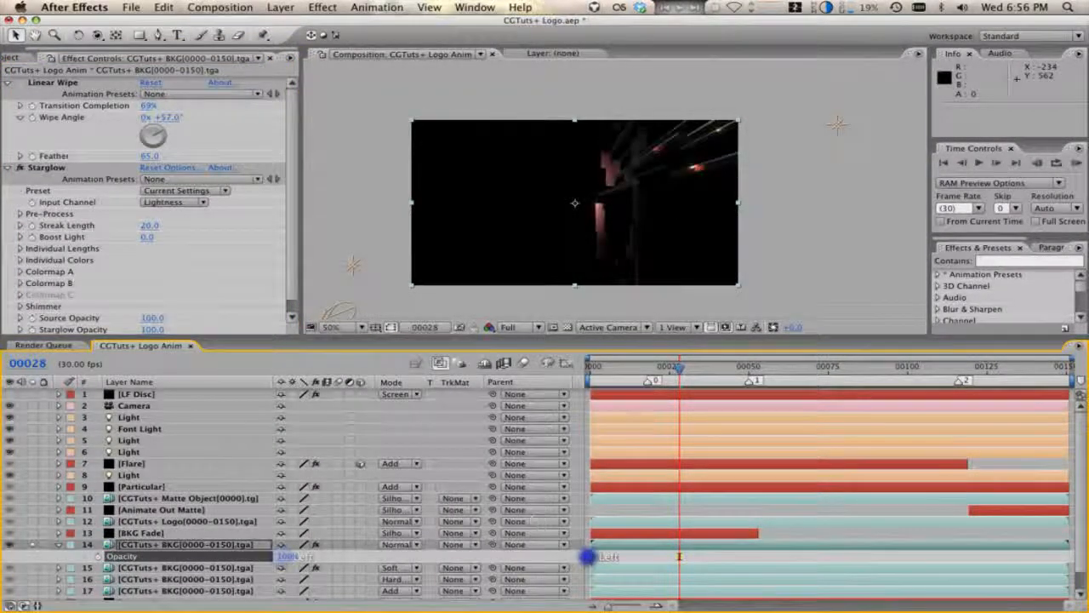
Delete the Starglow effect from the duplicated CGTuts+ BKG layer
left_click(43, 167)
key("Delete")
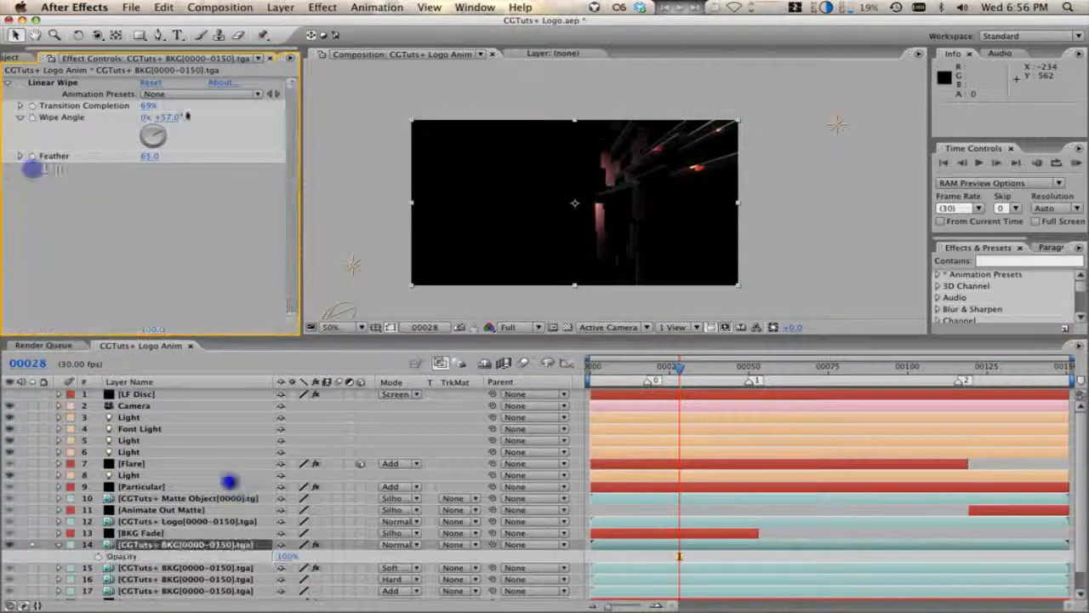
Save the project and apply a Glow effect to the duplicated CGTuts+ BKG layer, keeping its blending mode at Normal
key("super+s")
left_click(322, 5)
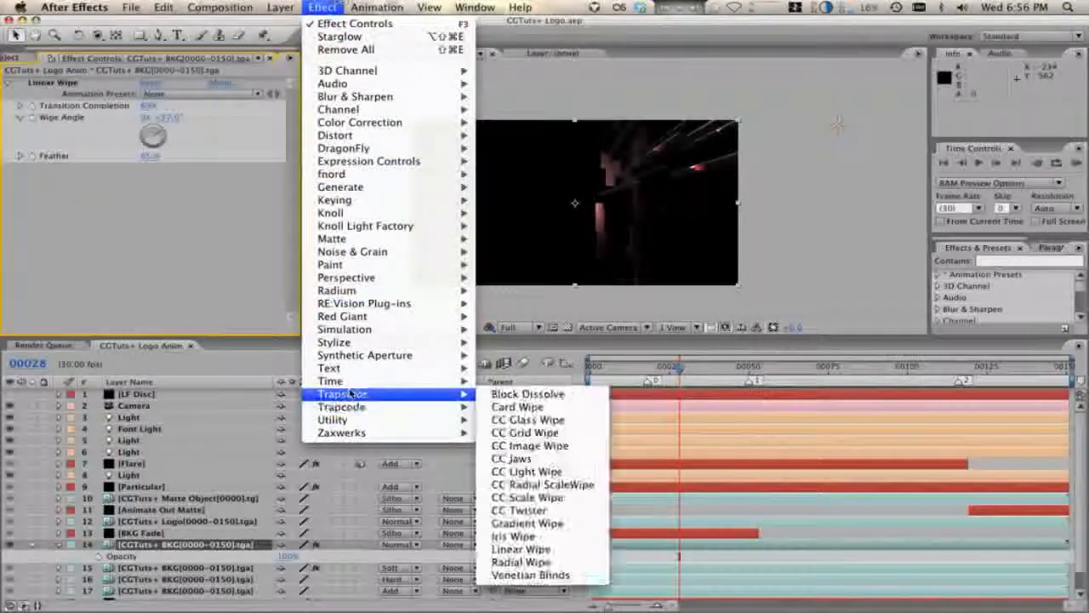
mouse_move(344, 342)
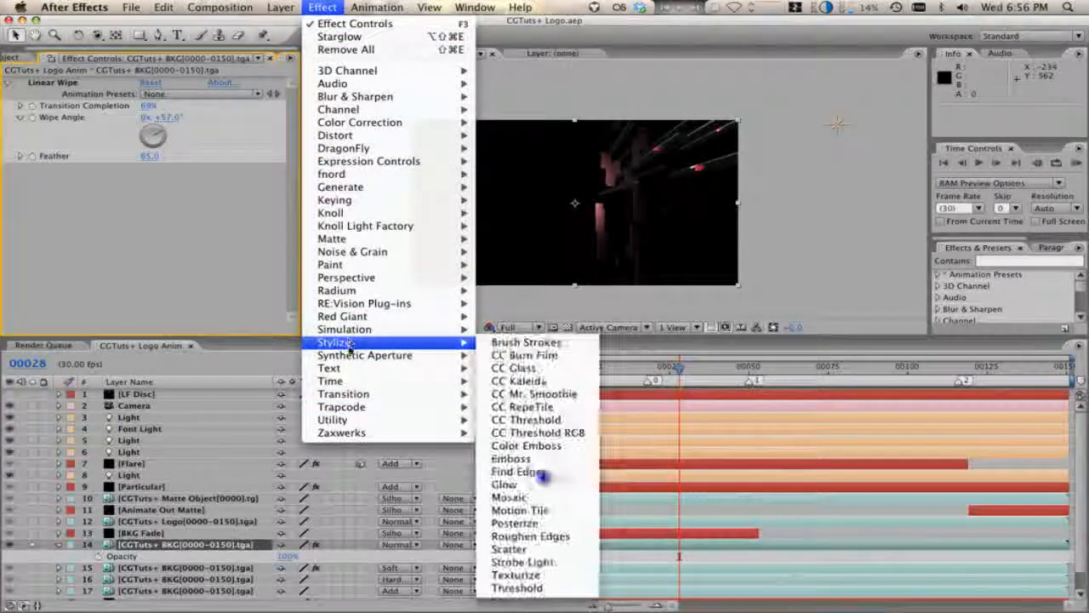
left_click(511, 484)
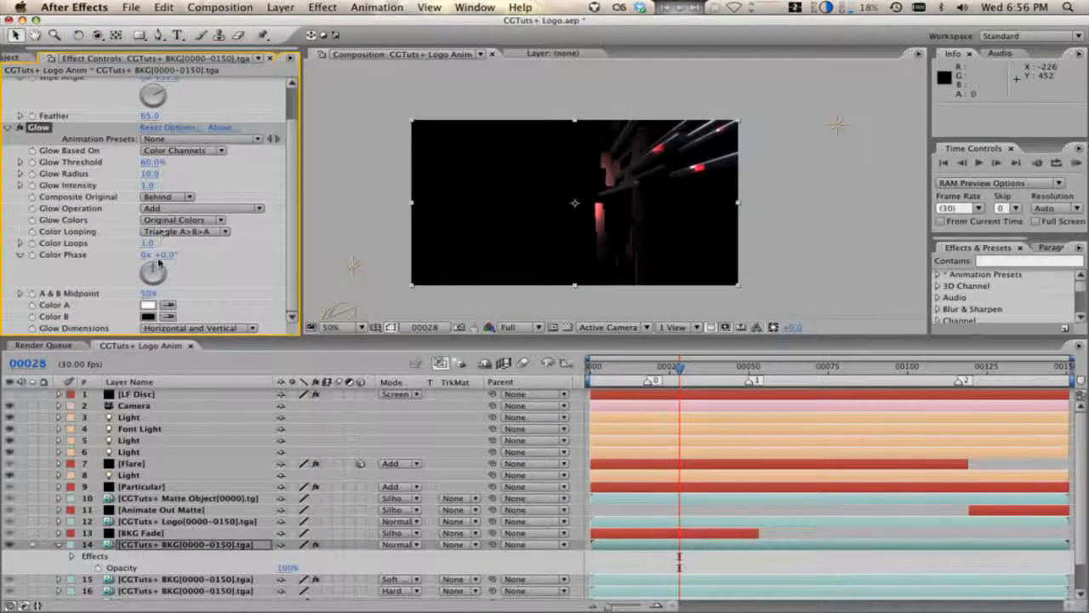
left_click(400, 544)
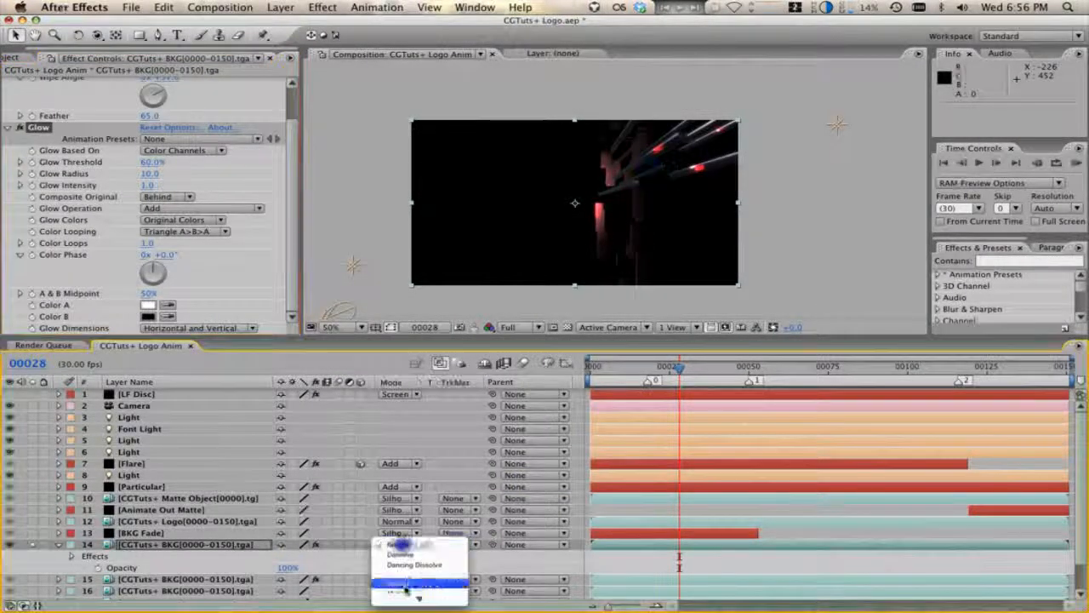
left_click(302, 418)
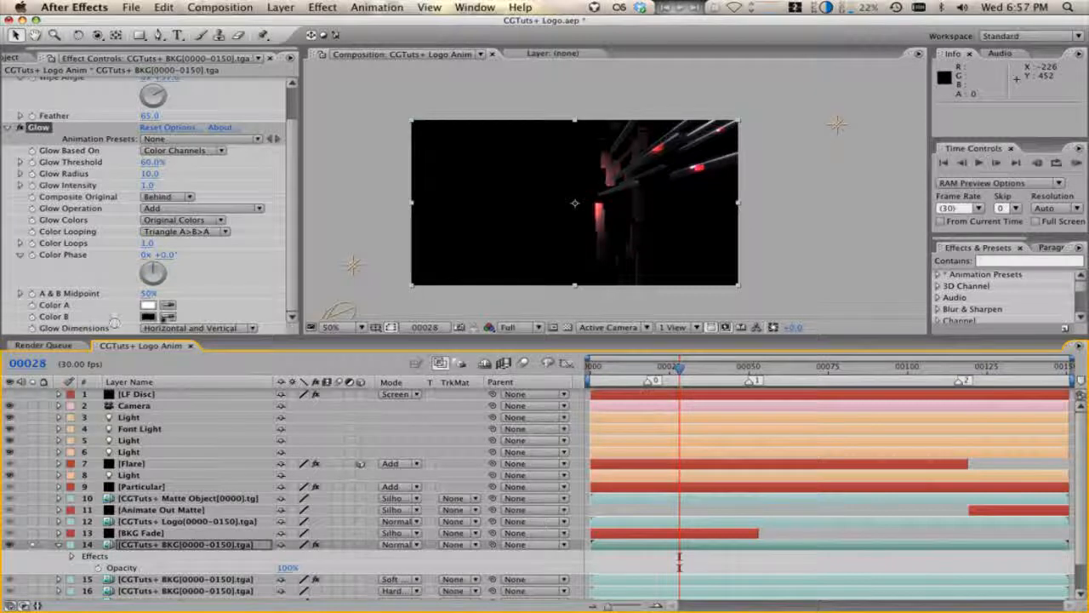
Set the Glow effect's Color B to white (FFFFFF)
left_click(149, 317)
left_click_drag(126, 358, 65, 330)
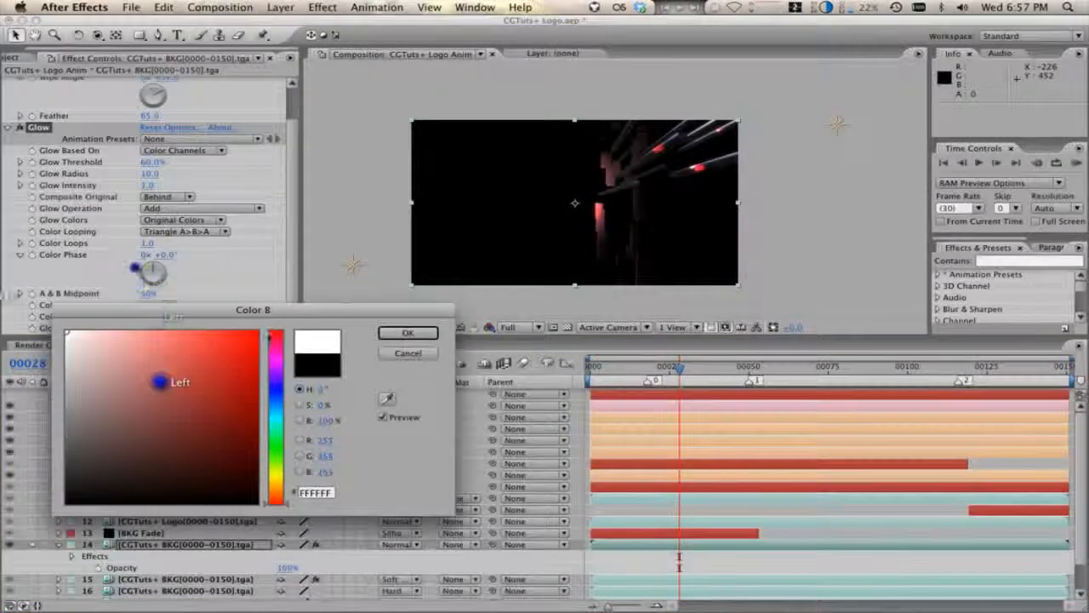
left_click(409, 333)
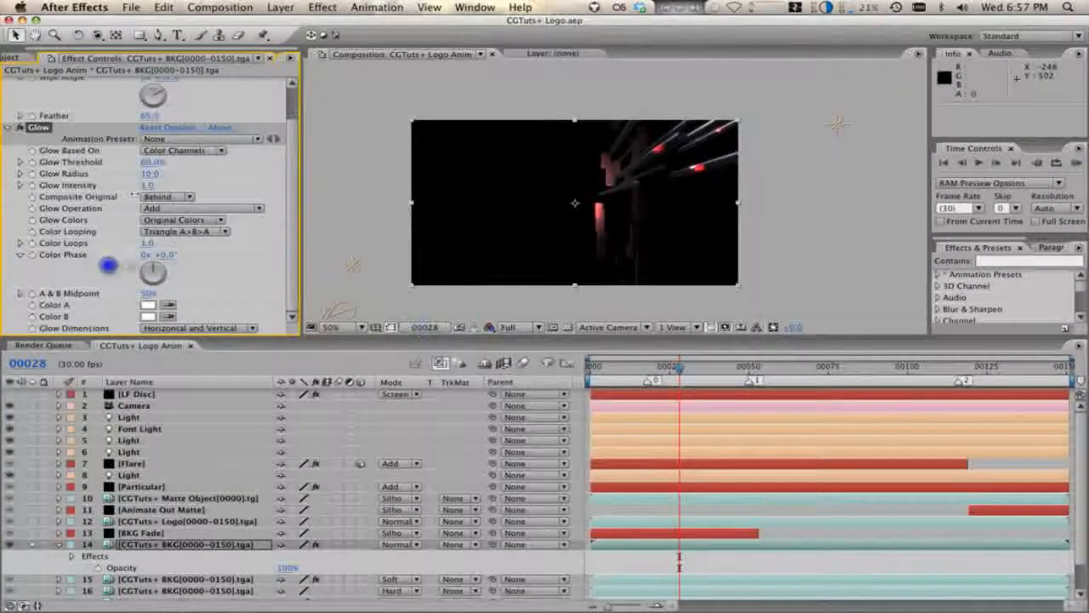
Set the Glow Radius to 14.0, the Glow Intensity to 1.1 and the Glow Threshold to 65.5%
left_click_drag(150, 173, 162, 173)
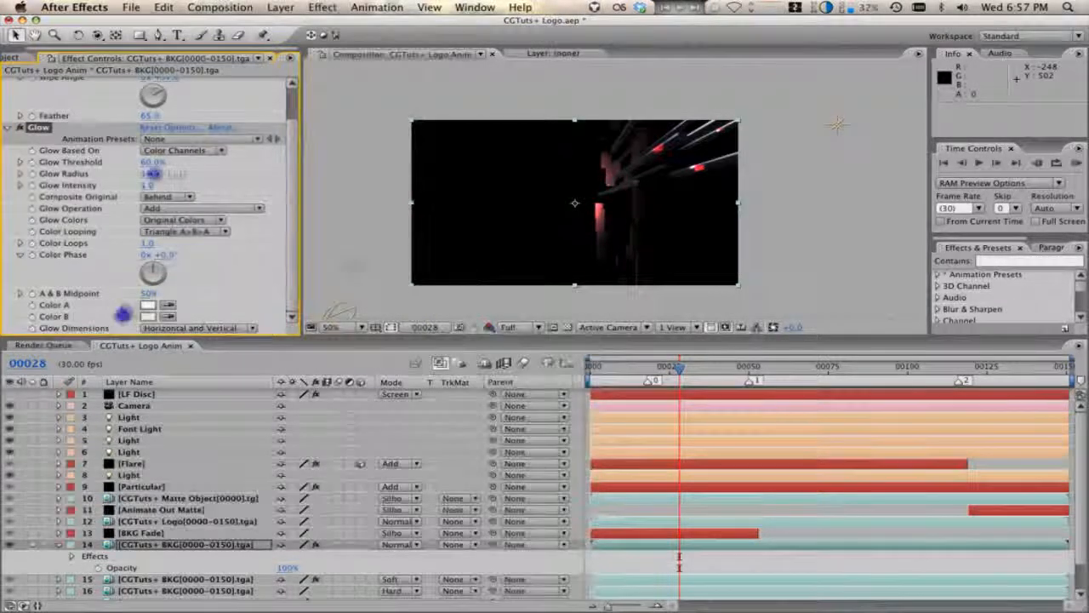
left_click(148, 186)
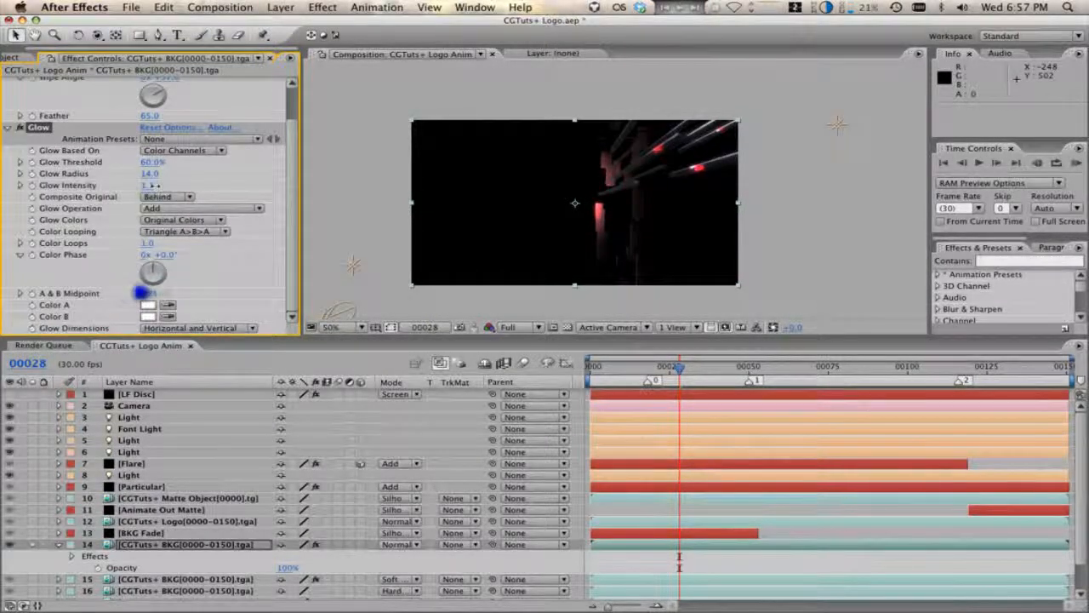
mouse_move(151, 162)
left_mouse_down()
mouse_move(119, 164)
mouse_move(151, 167)
left_mouse_up()
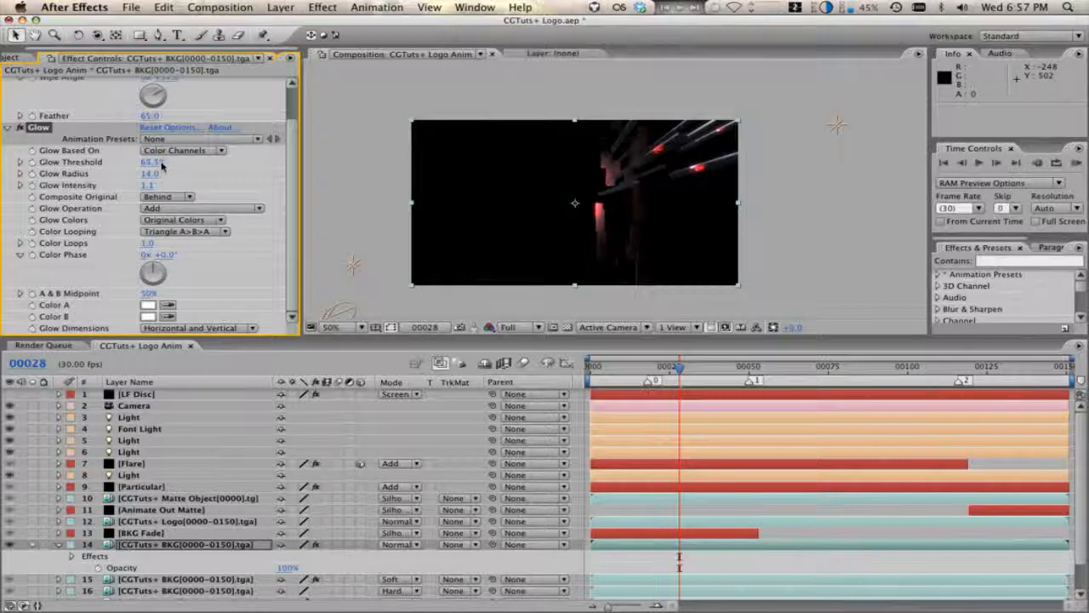
Try None for the Glow's Composite Original, return it to Behind, and keep Glow Operation at Add
left_click(166, 197)
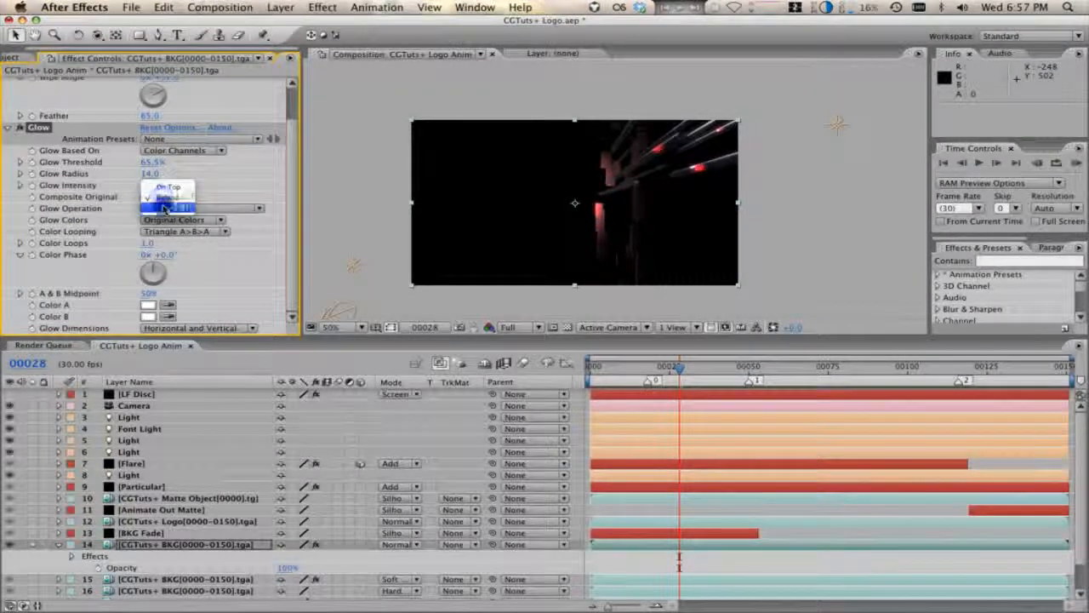
left_click(166, 197)
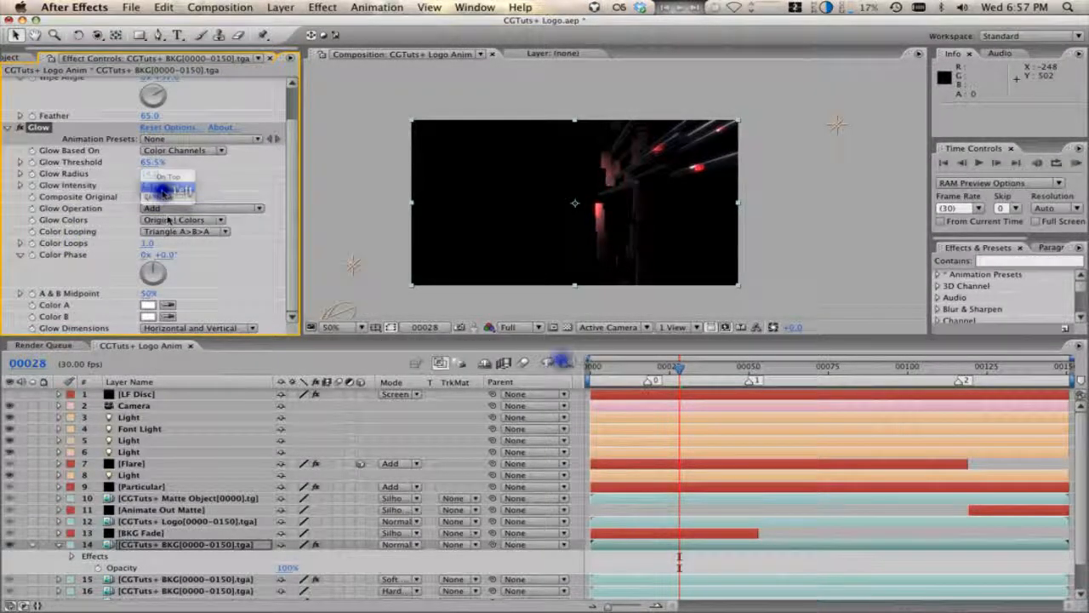
left_click(162, 186)
left_click(170, 208)
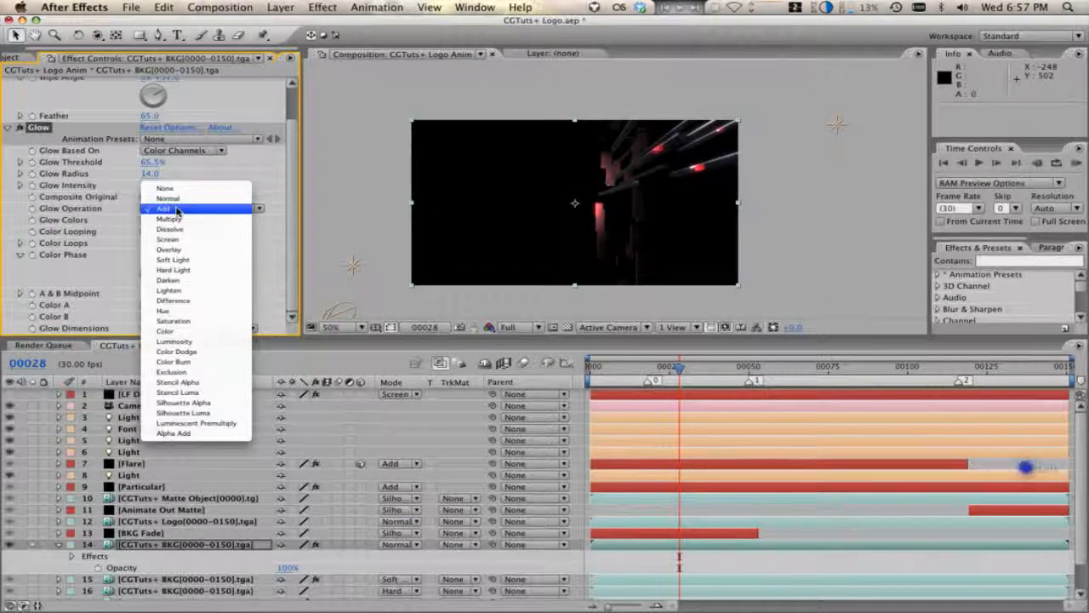
left_click(176, 210)
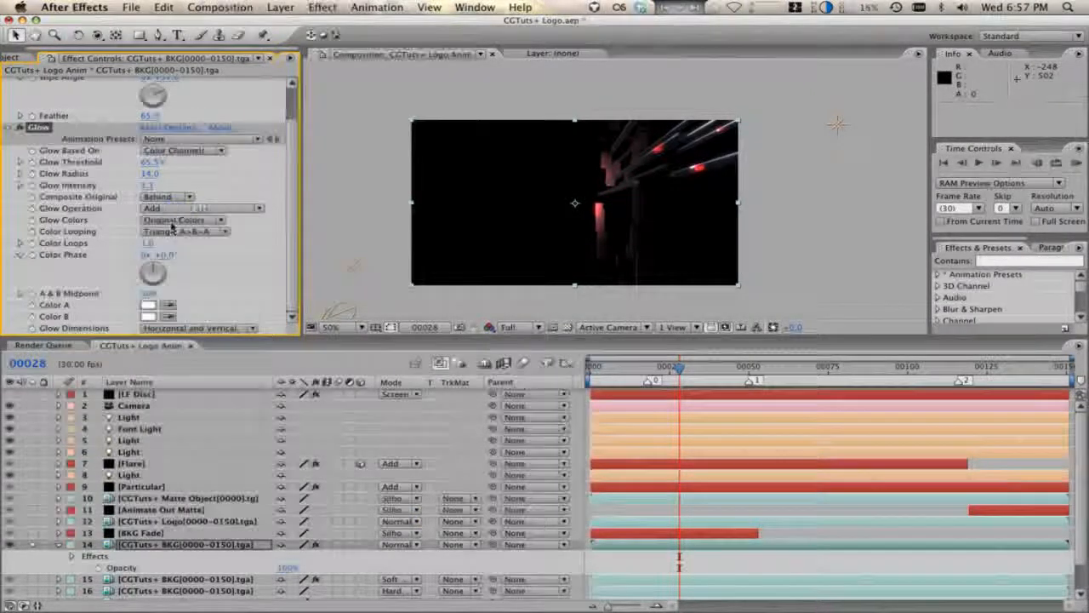
Try A & B Colors for the Glow Colors option, return it to Original Colors, and collapse the Color Phase control
left_click(172, 221)
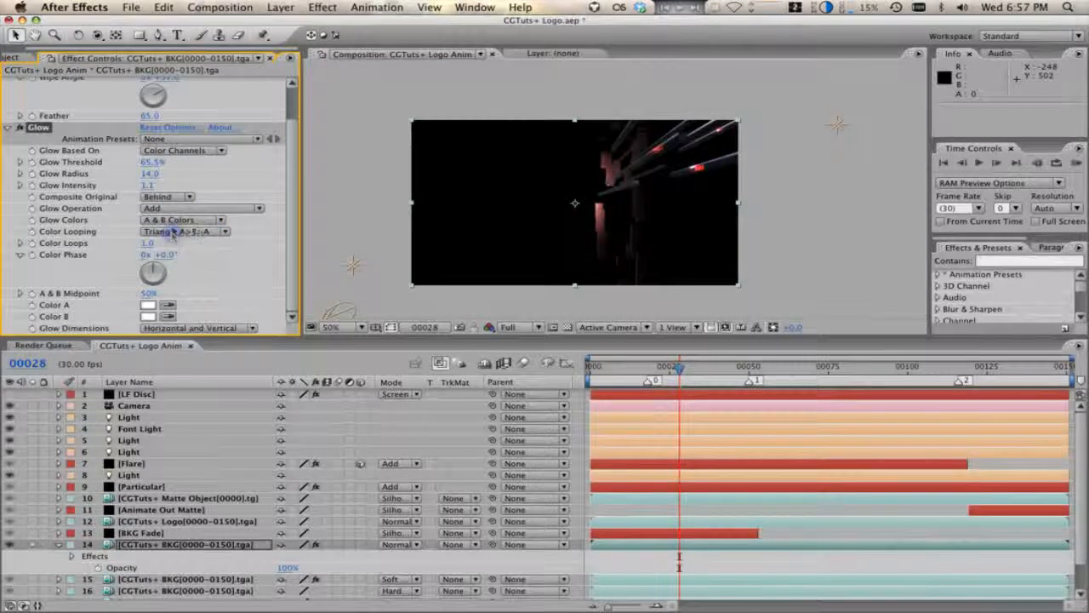
left_click(173, 231)
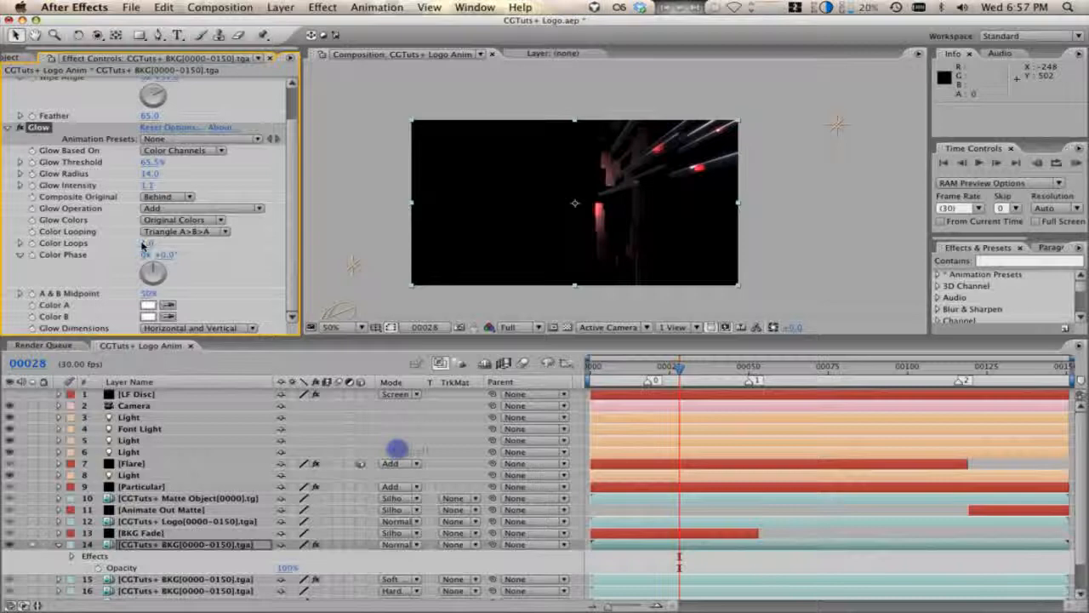
left_click(20, 254)
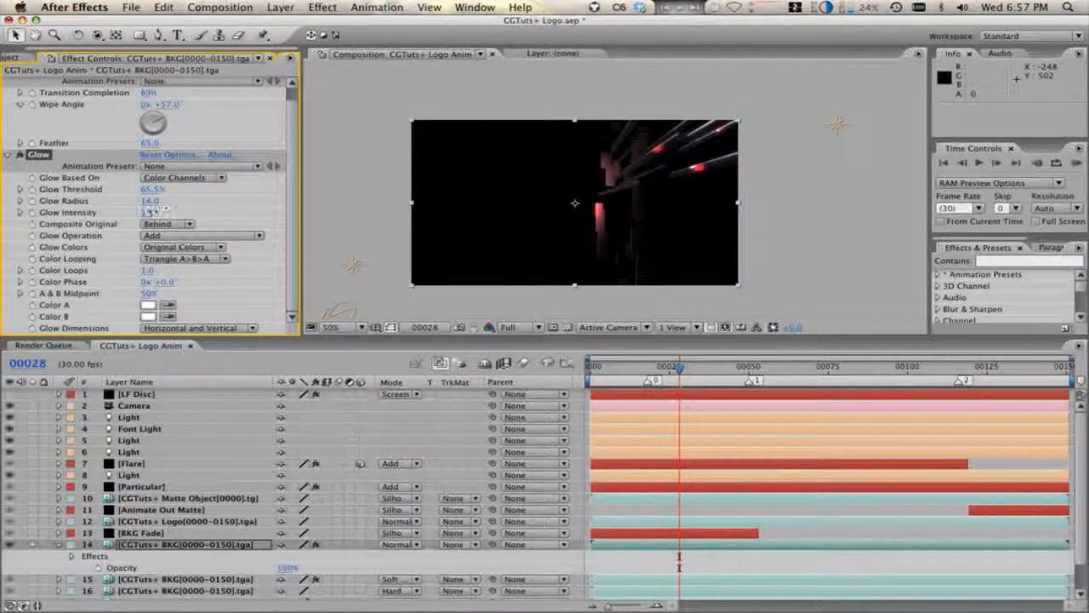
Set the Glow Intensity to 1.9 and change Glow Colors to A & B Colors
left_click_drag(148, 212, 157, 211)
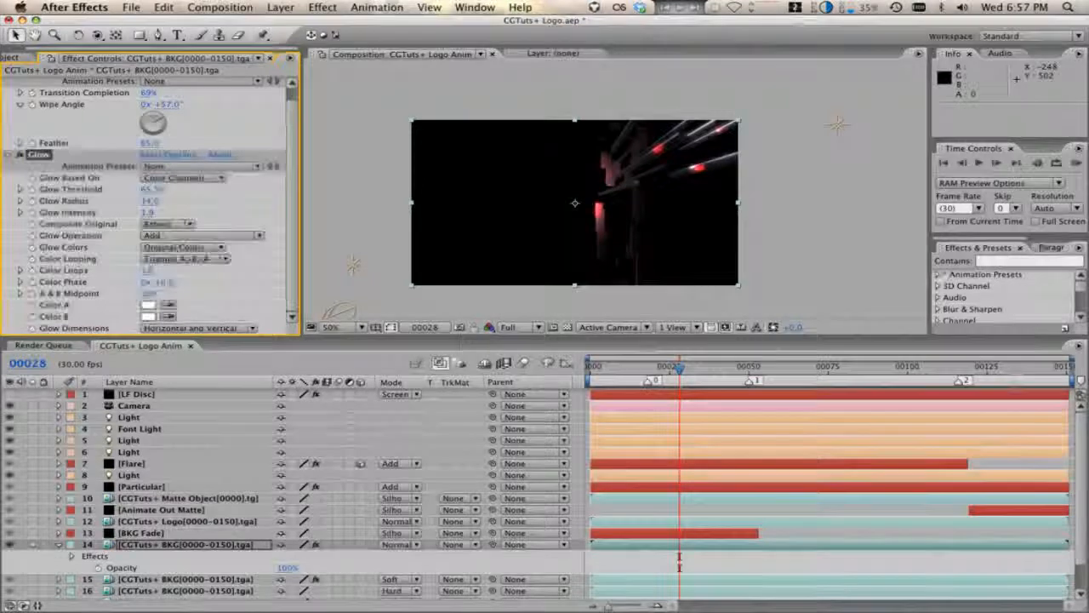
left_click_drag(158, 212, 212, 215)
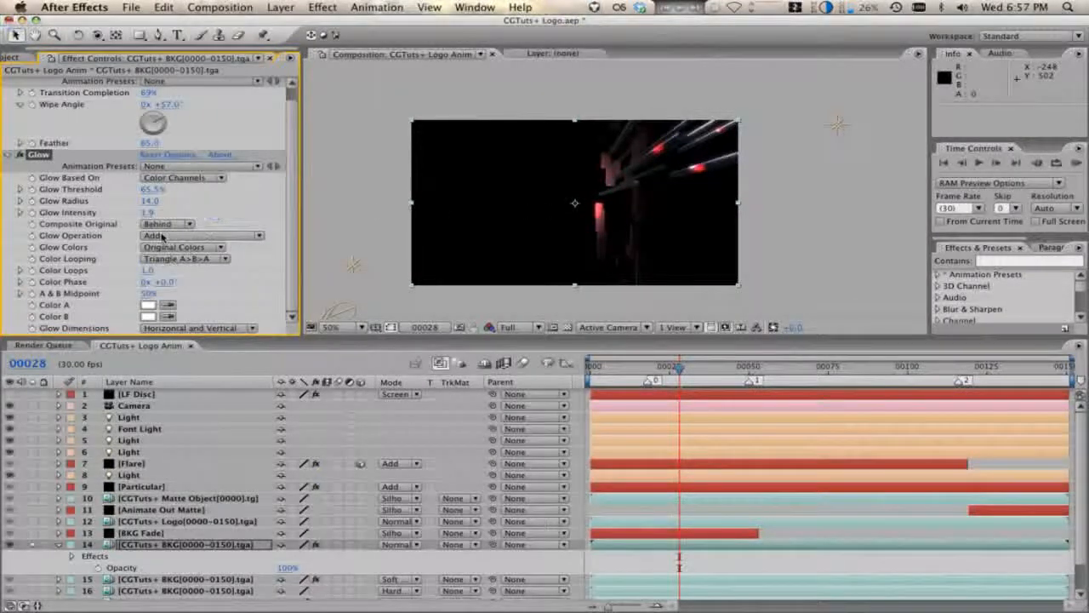
left_click(173, 247)
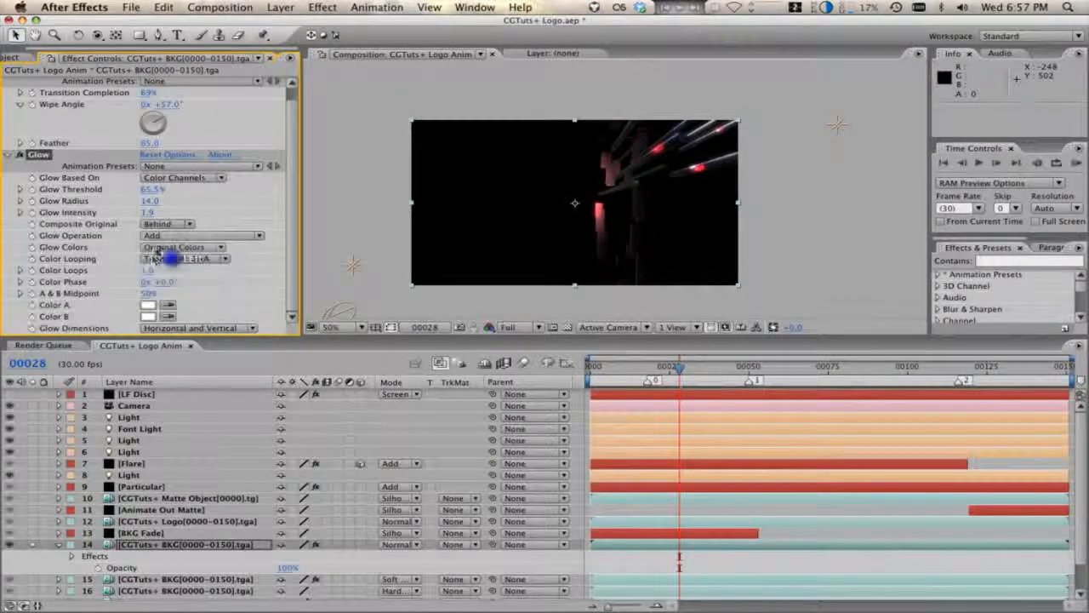
left_click(158, 248)
left_click(159, 258)
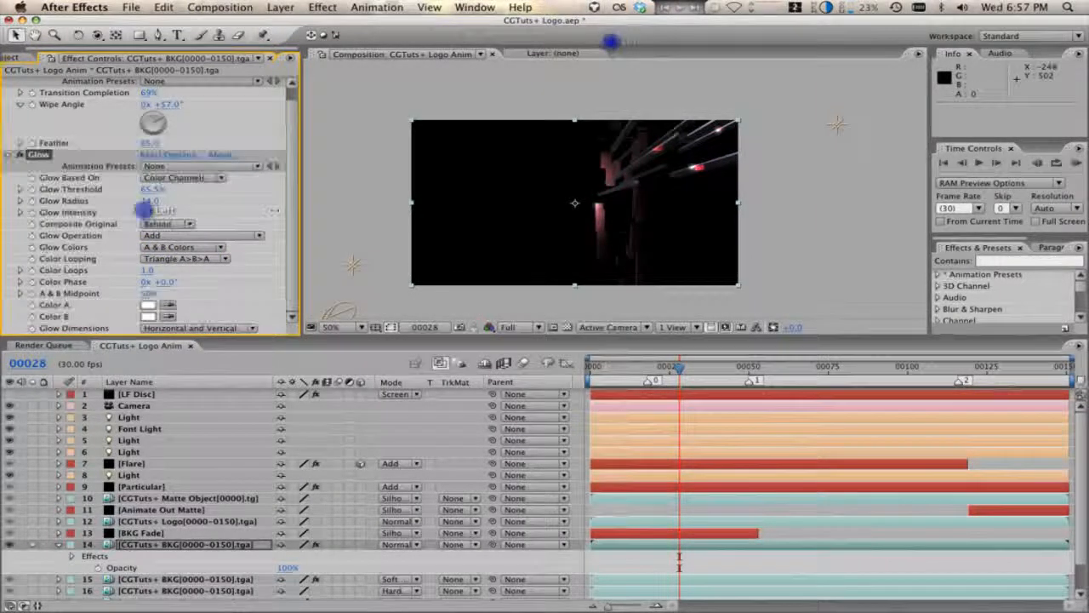
Set the Glow Intensity to 2.7, the Glow Threshold to 20.8% and the Glow Radius to 17.0
left_click_drag(333, 209, 213, 216)
left_click_drag(149, 189, 67, 193)
left_click_drag(150, 203, 776, 445)
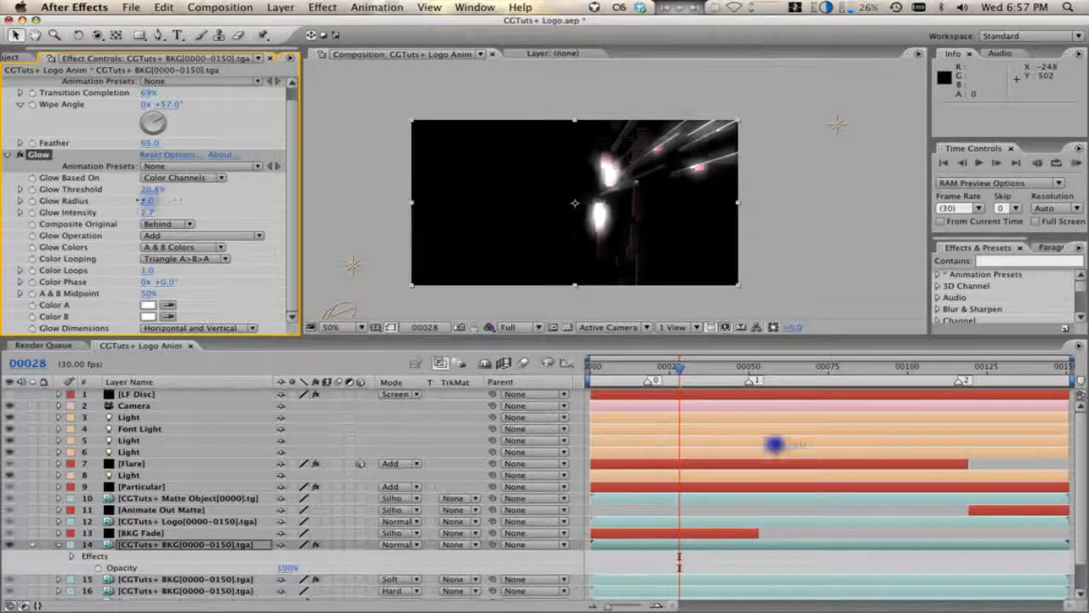
left_click_drag(147, 200, 153, 200)
Change the glowing CGTuts+ BKG layer's blending mode to Add and unsolo the layer
left_click(396, 544)
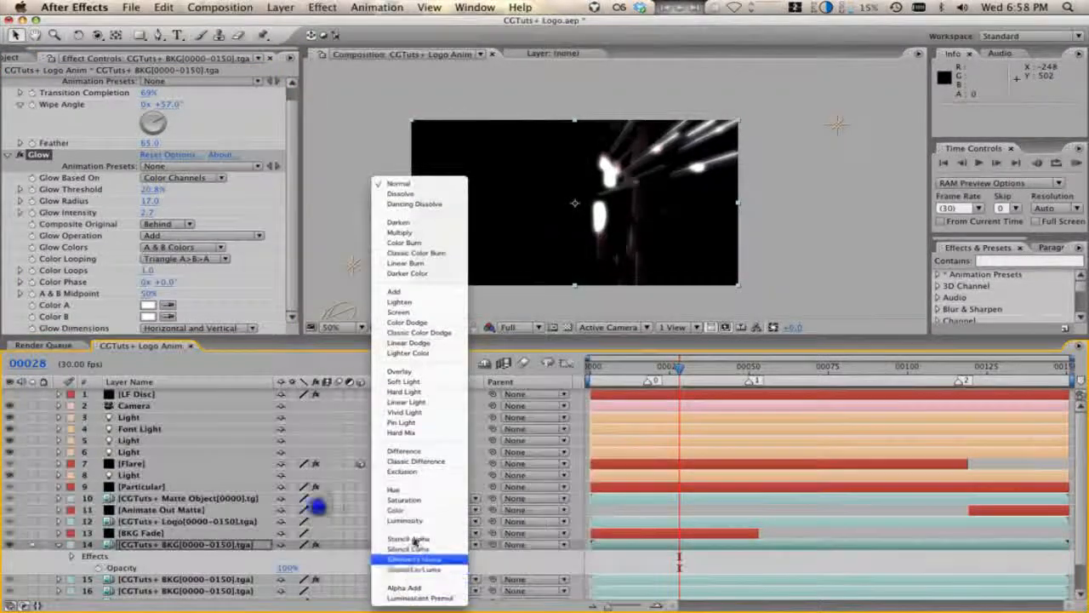
left_click(396, 291)
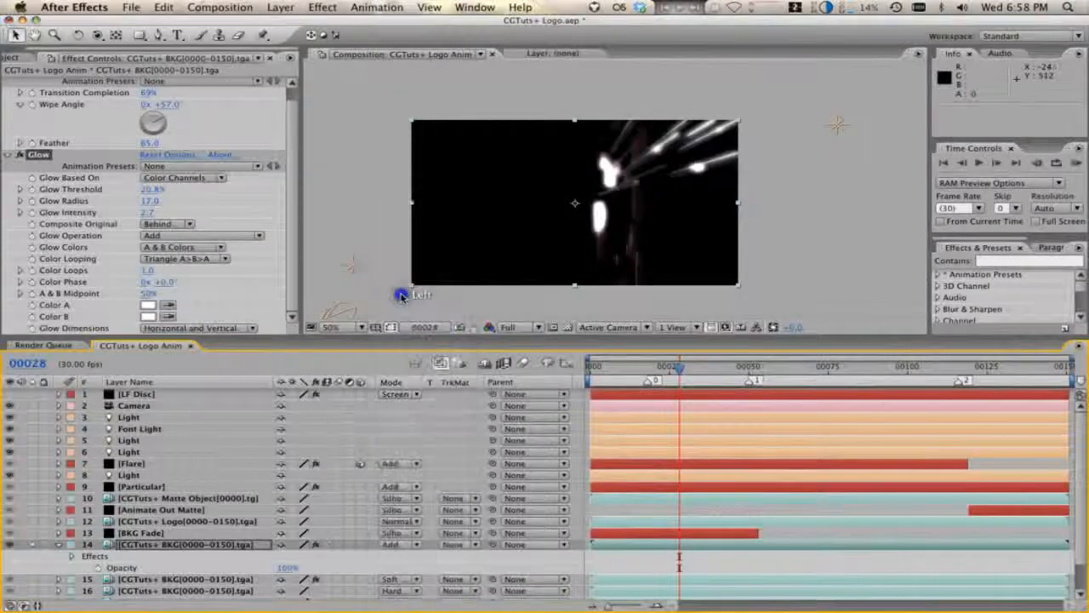
left_click(32, 545)
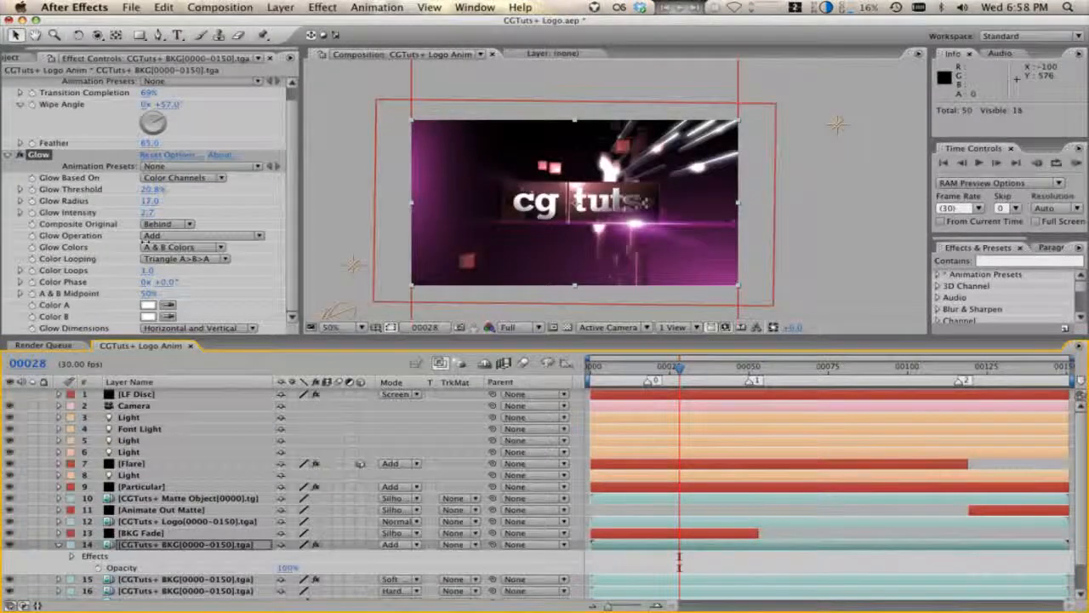
Set the Glow Radius to 18.0 and the Glow Intensity to 2.5, and turn on the layer's Linear Wipe effect
left_click_drag(152, 202, 140, 217)
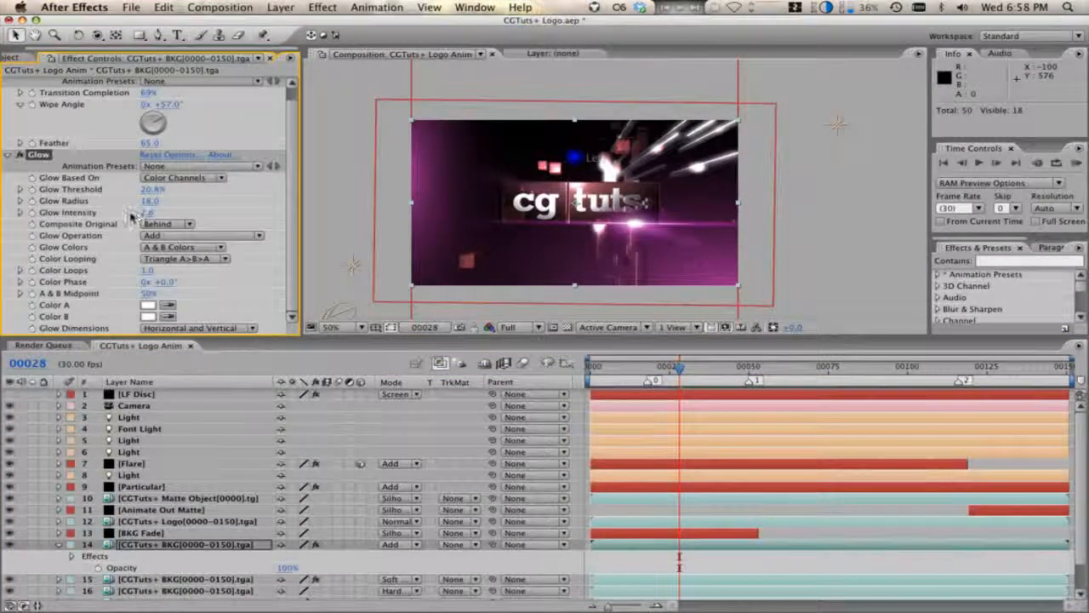
scroll(78, 185, "up", 1)
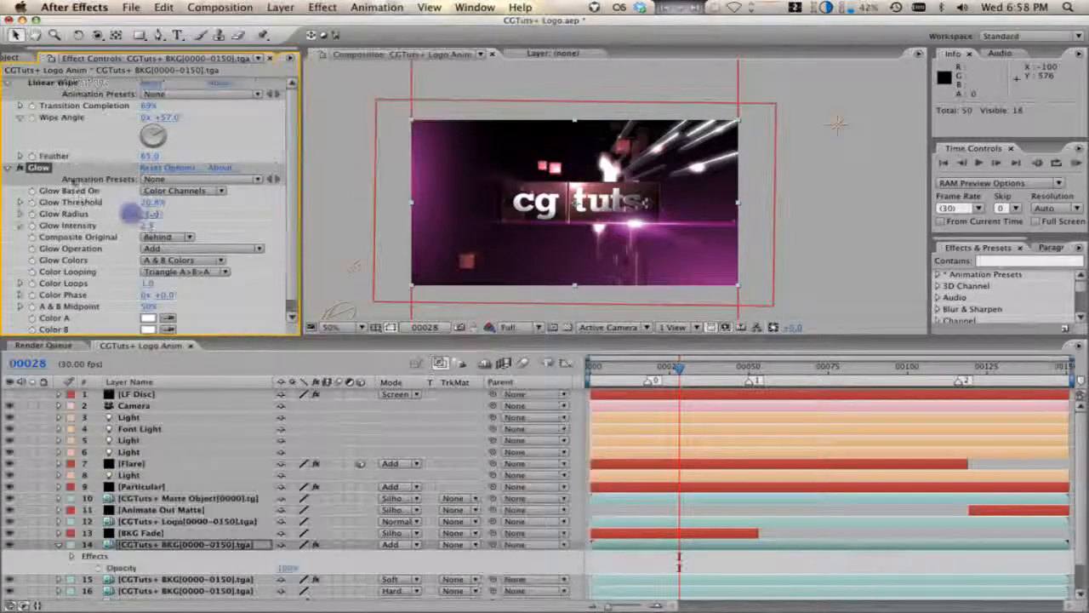
left_click(21, 83)
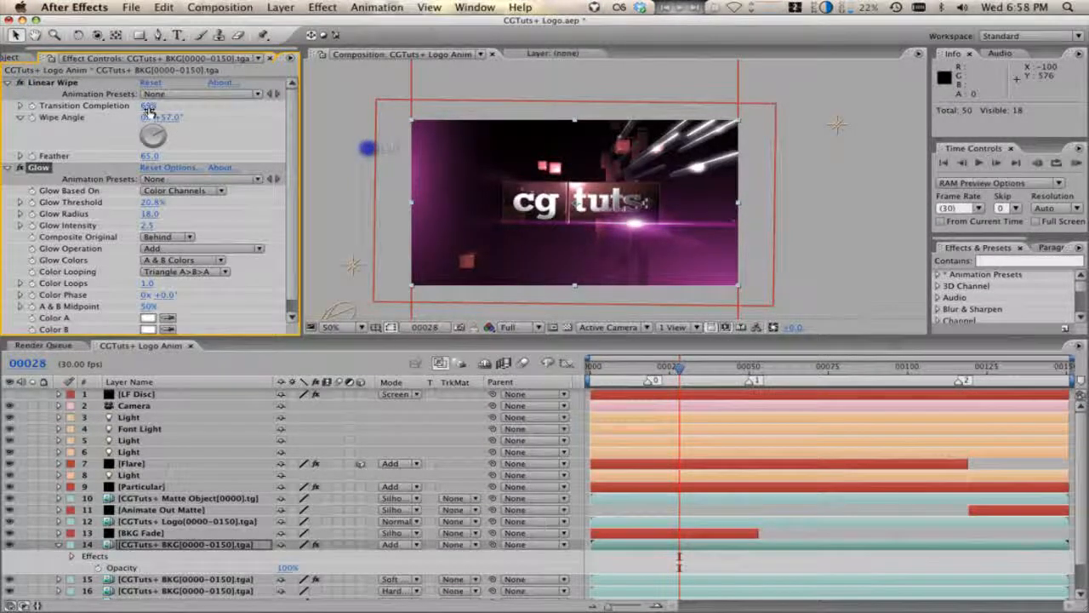
Lower the glowing CGTuts+ BKG layer's opacity to 81% and save the project
left_click(204, 545)
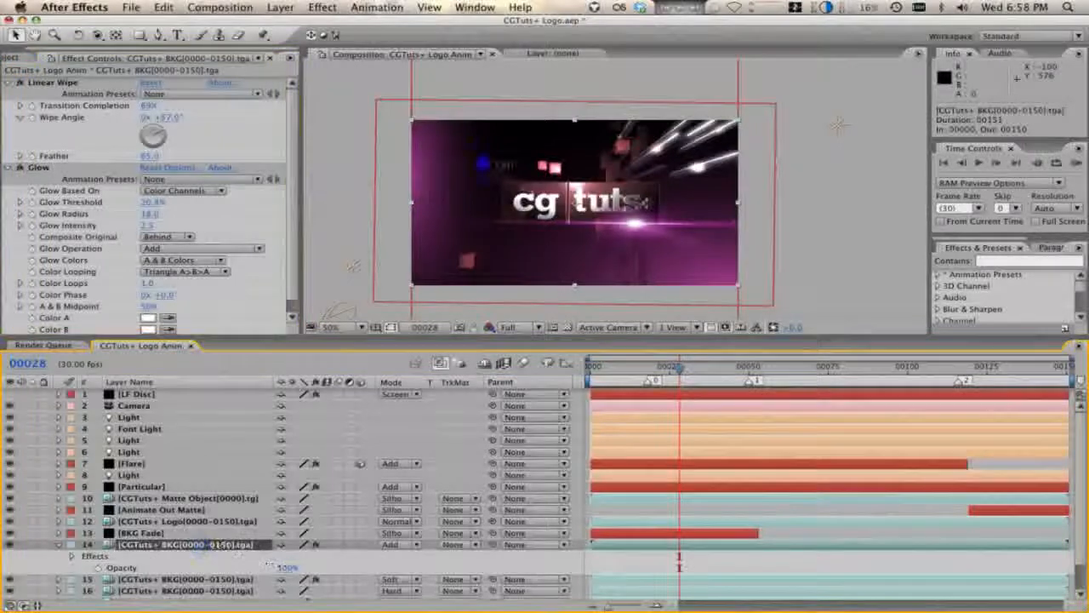
mouse_move(285, 567)
left_mouse_down()
mouse_move(253, 567)
mouse_move(266, 567)
left_mouse_up()
key("super+s")
left_click(539, 89)
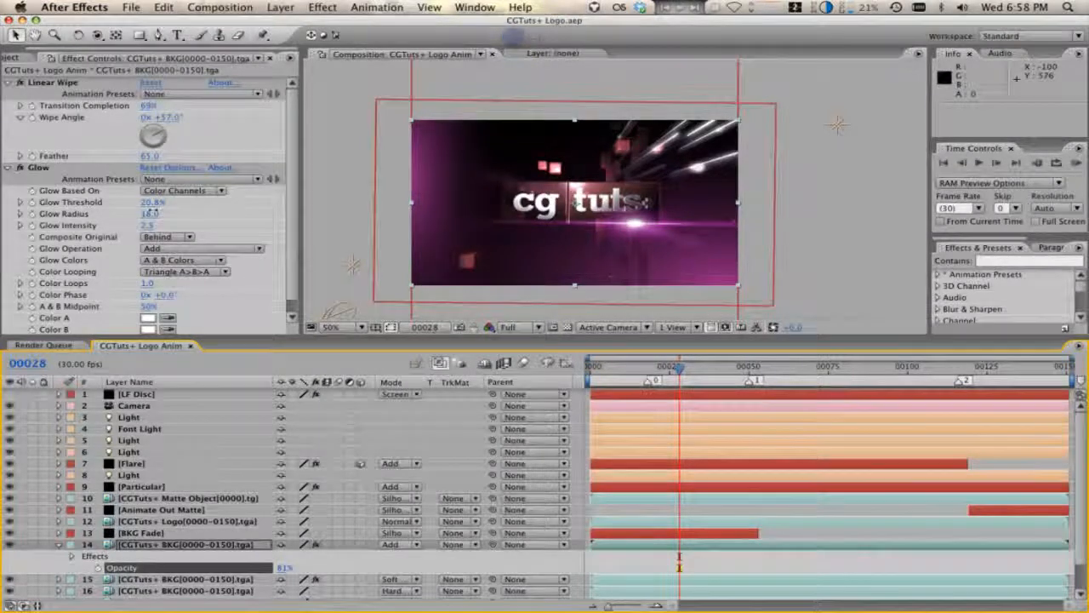
Reduce the Glow Radius to 8.0 and the Glow Intensity to 2.1, and save the project
left_click(153, 212)
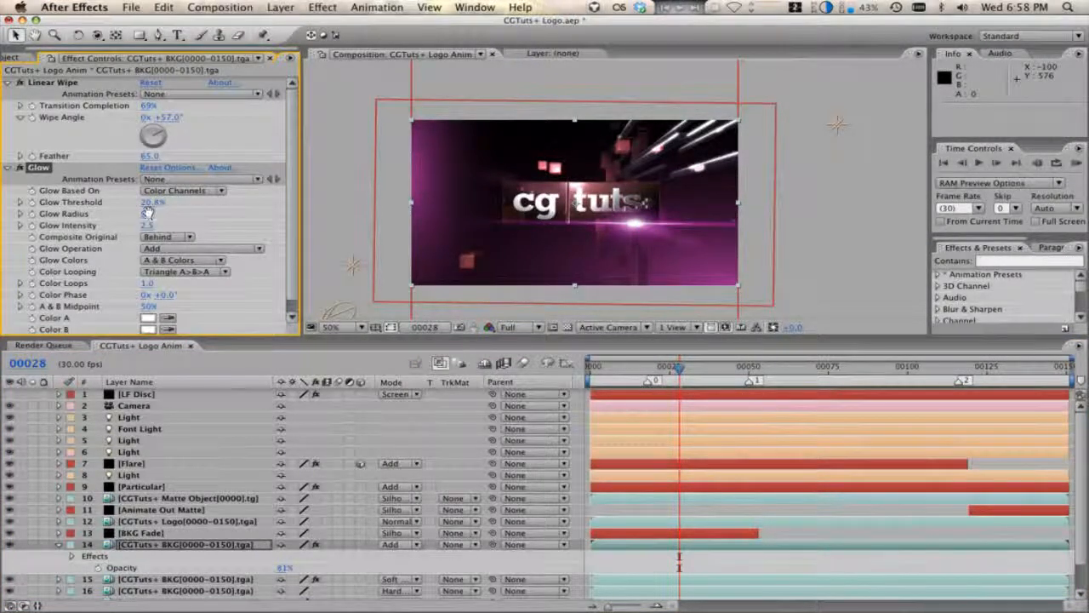
scroll(632, 246, "up", 1)
scroll(631, 247, "up", 2)
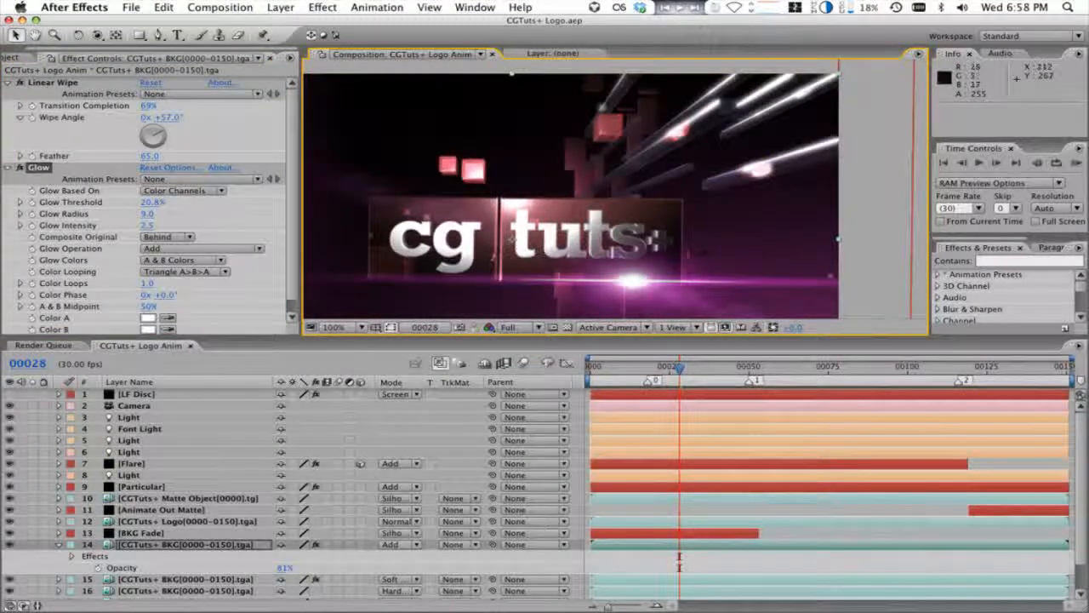
left_click_drag(147, 215, 148, 219)
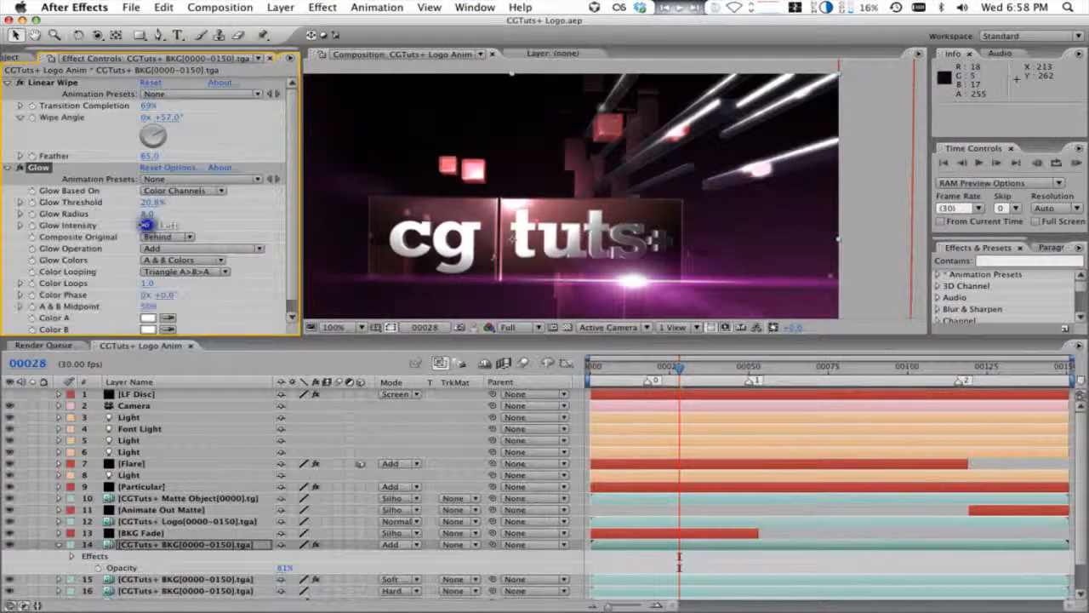
left_click_drag(145, 225, 116, 228)
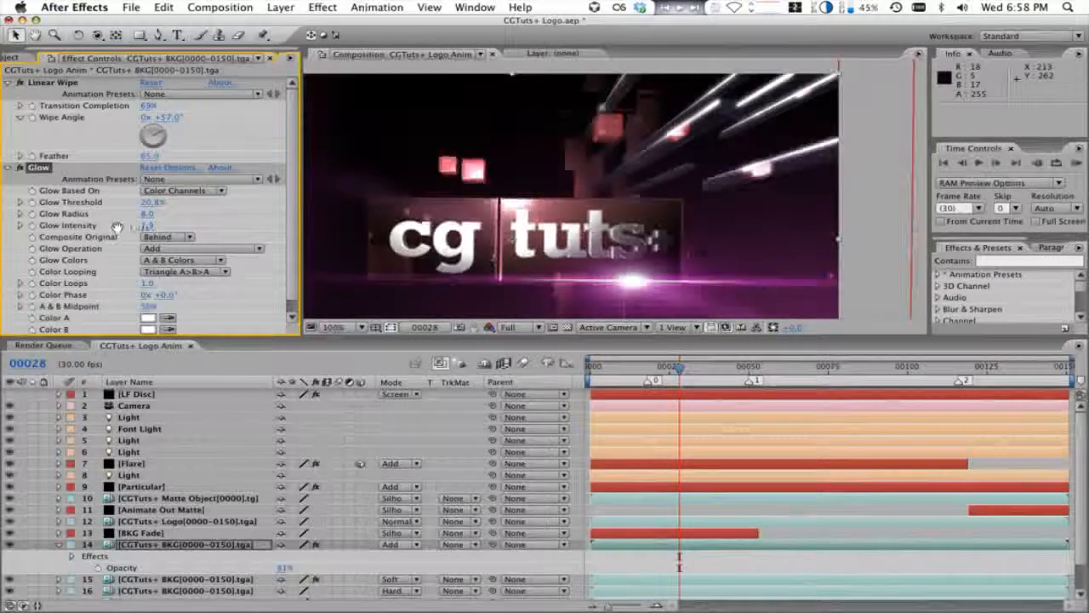
key("super+s")
Deselect the layer and scrub the composition back to frame 00024 to check the glow
scroll(597, 232, "down", 1)
key("space")
left_click_drag(598, 241, 618, 219)
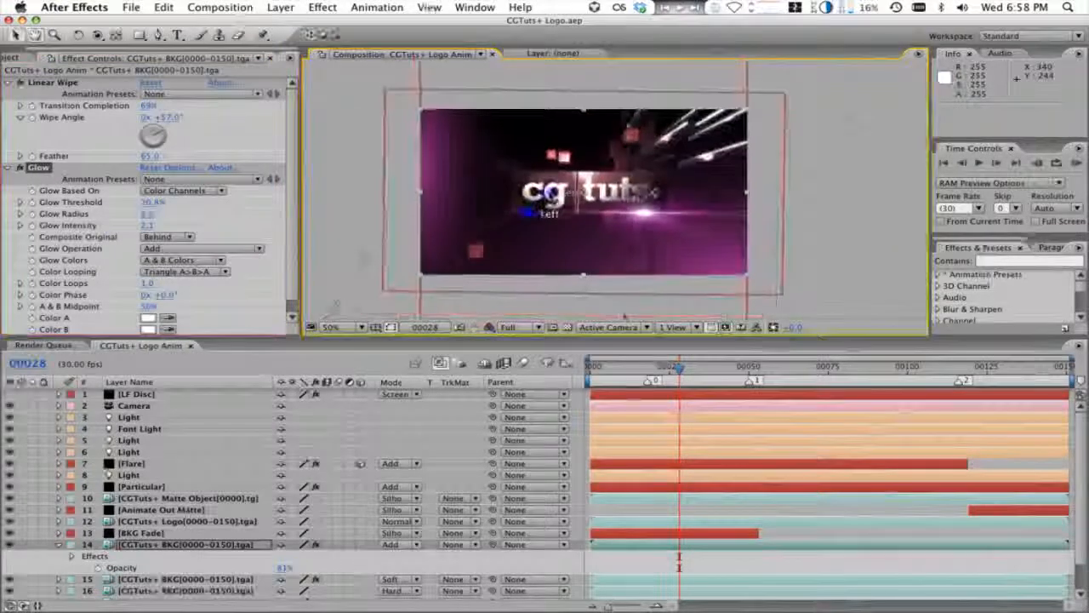
left_click(756, 558)
mouse_move(679, 370)
left_mouse_down()
mouse_move(946, 372)
mouse_move(612, 371)
mouse_move(670, 368)
left_mouse_up()
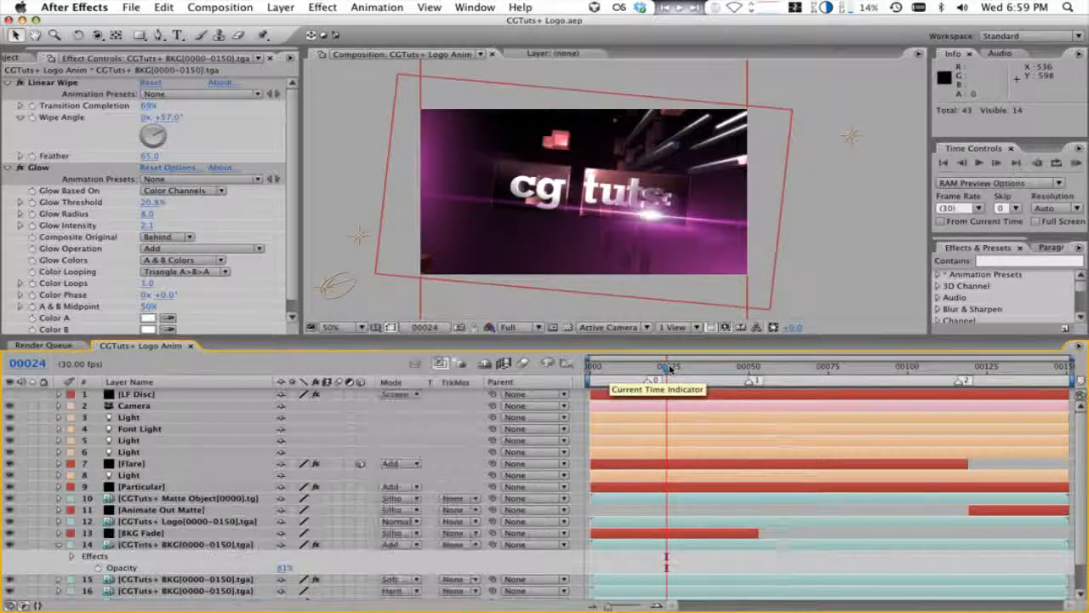
Add the CGTuts+ Logo Anim composition to the render queue and remove the finished render item
key("super+m")
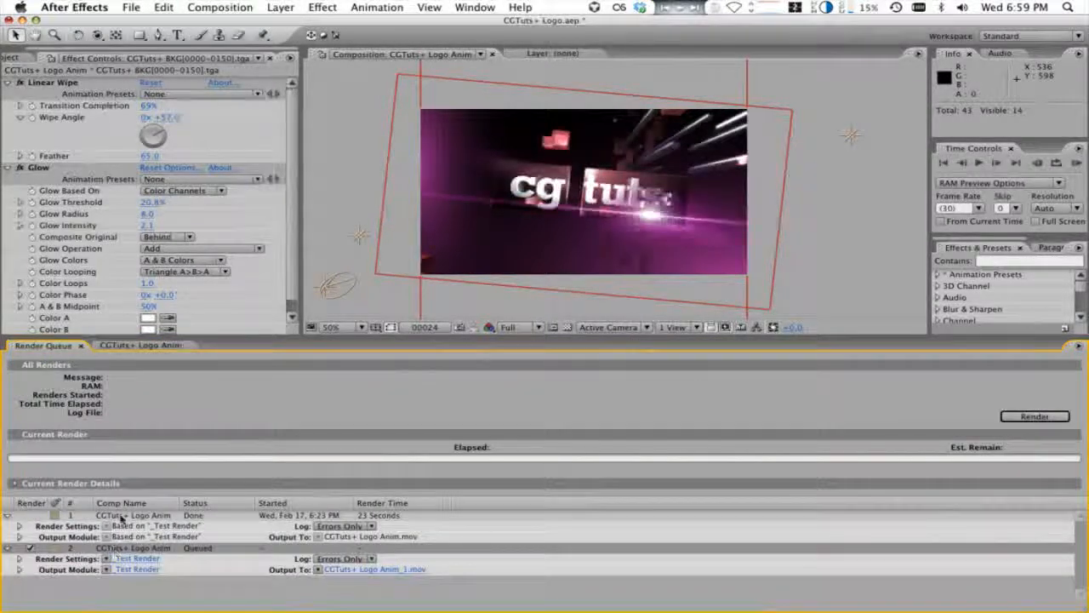
left_click(119, 515)
key("Delete")
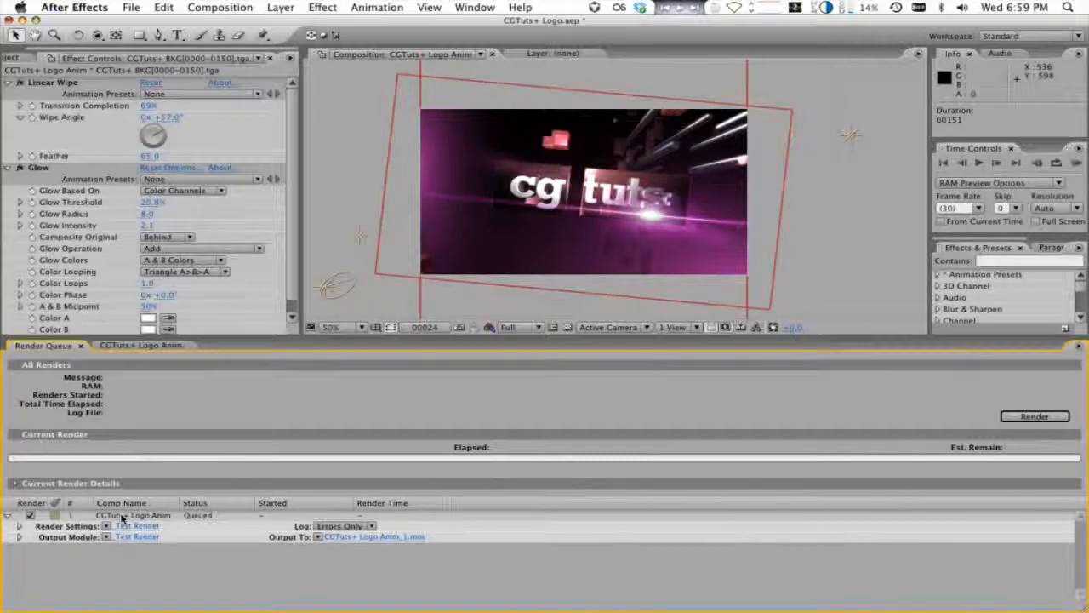
Set the queued item's render settings to _Final Render and its output module to _Final Render w/Alpha
left_click(105, 526)
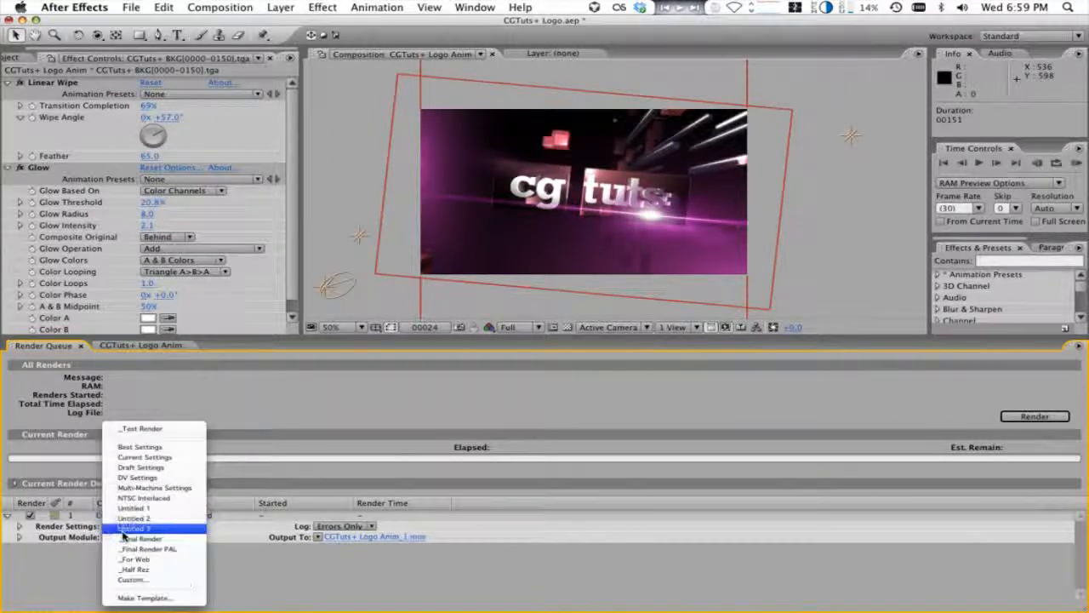
left_click(153, 529)
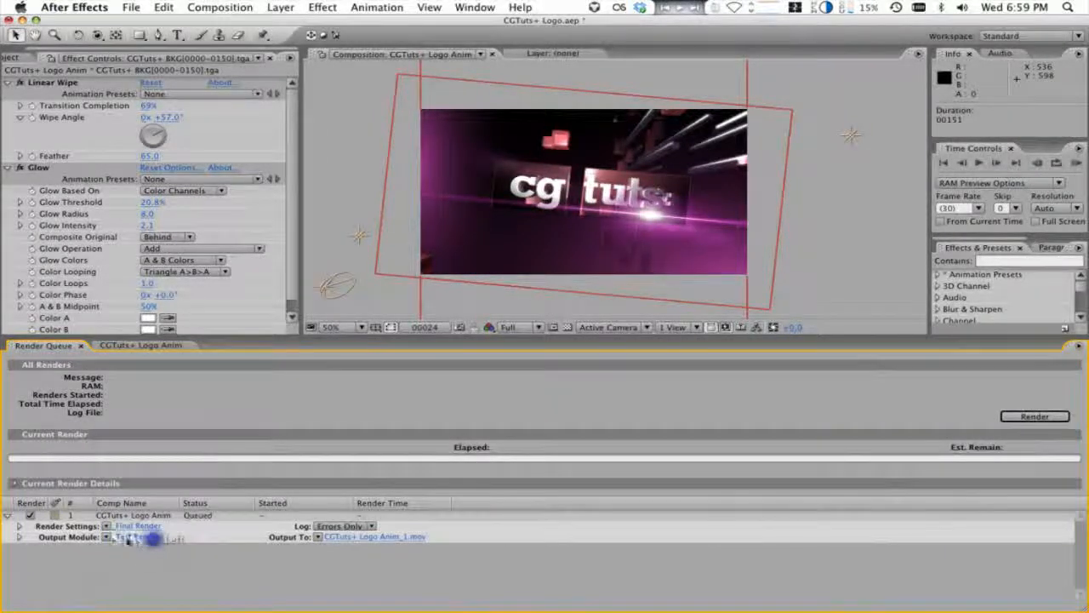
left_click(106, 536)
left_click(157, 439)
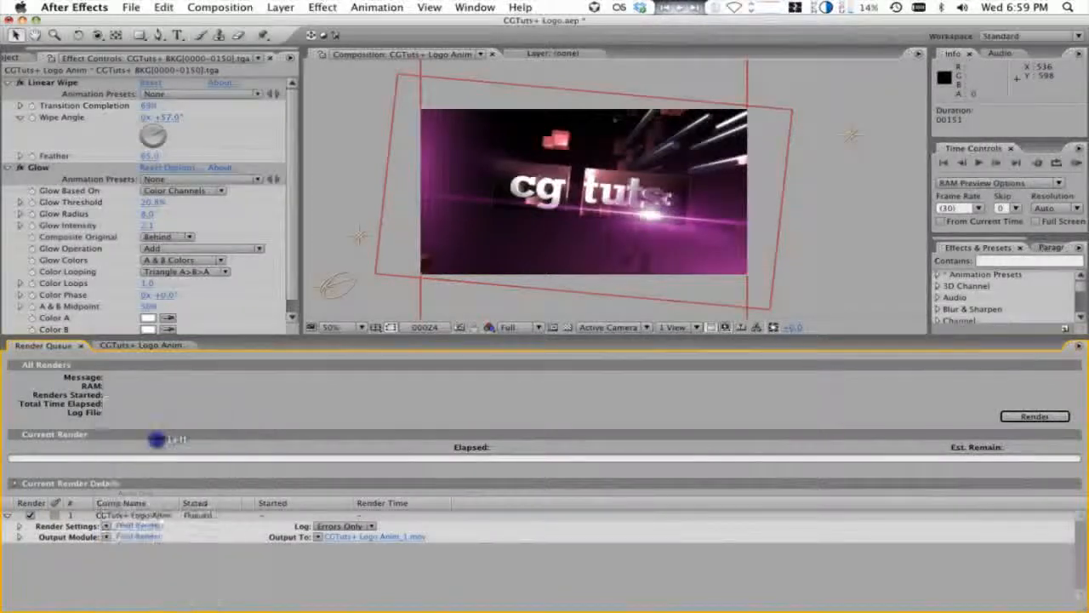
left_click(105, 537)
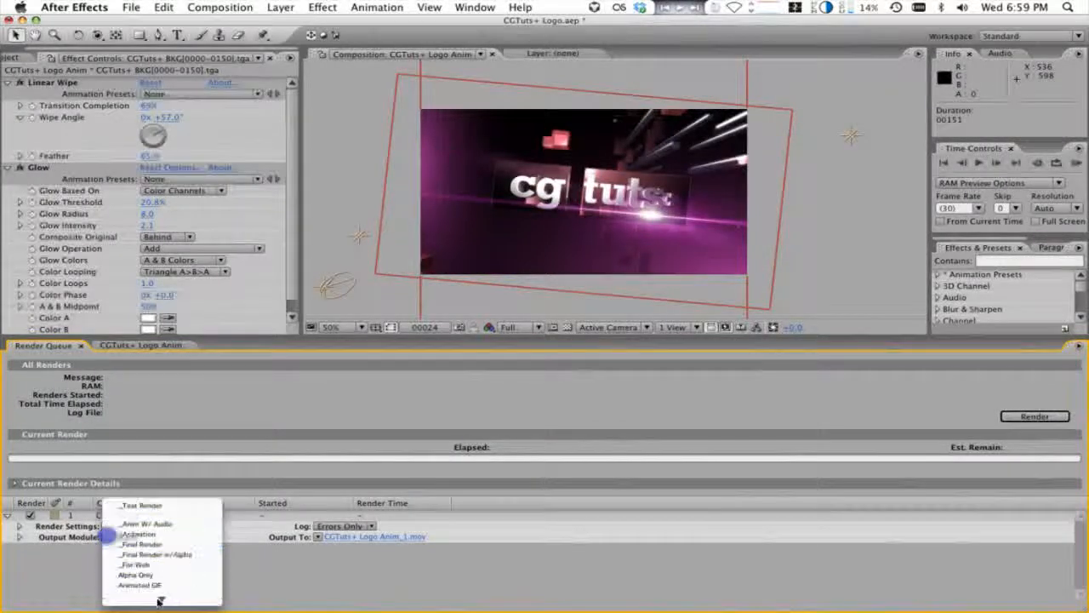
left_click(180, 515)
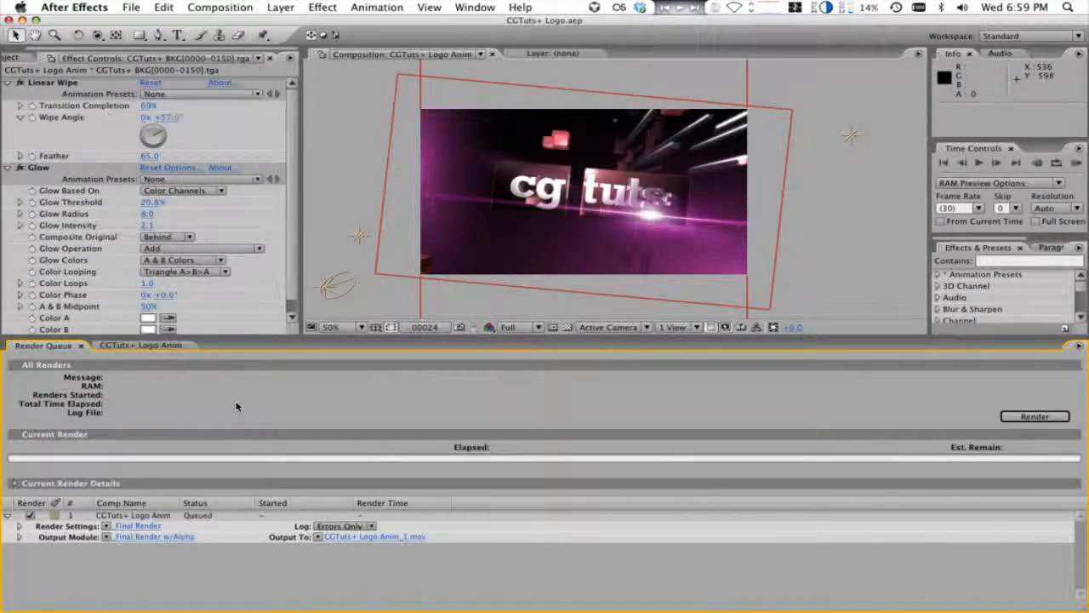
Try Lower Field First as the Field Render option in the render settings, return it to Off, and accept the settings
left_click(128, 526)
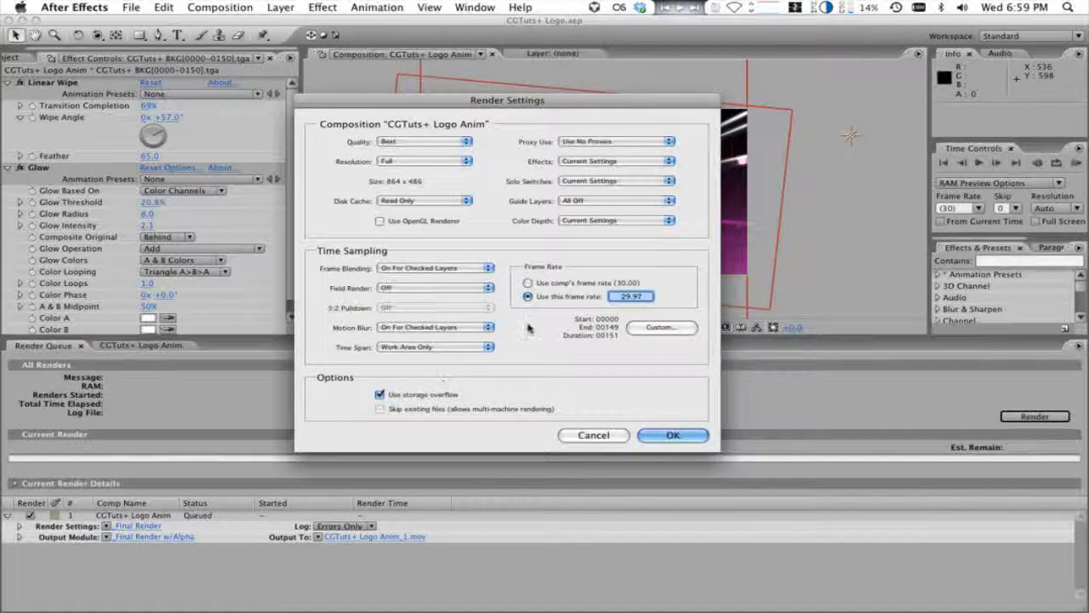
left_click(417, 289)
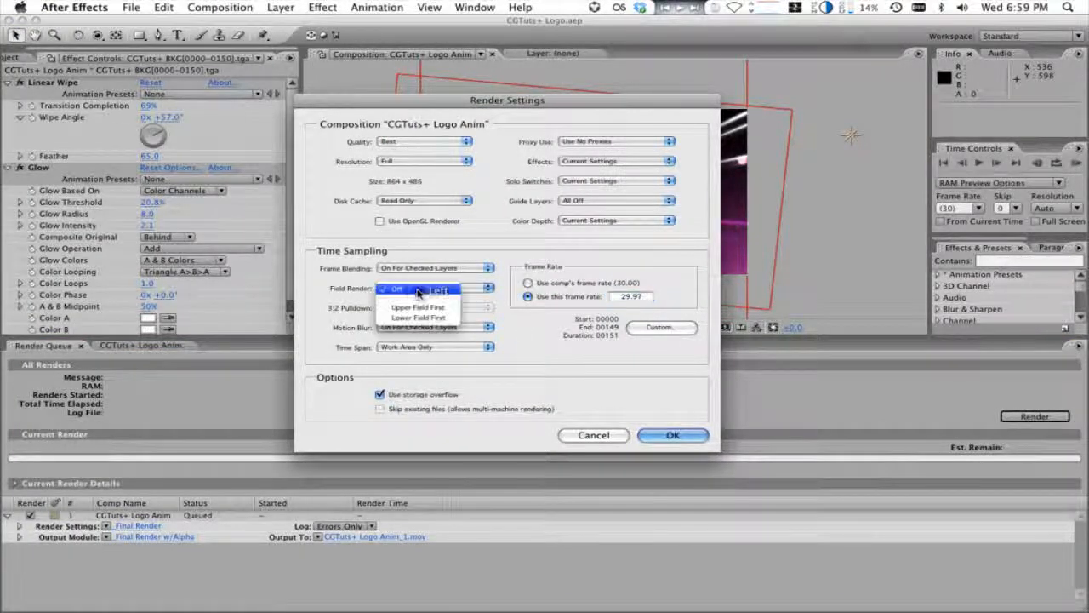
left_click(423, 316)
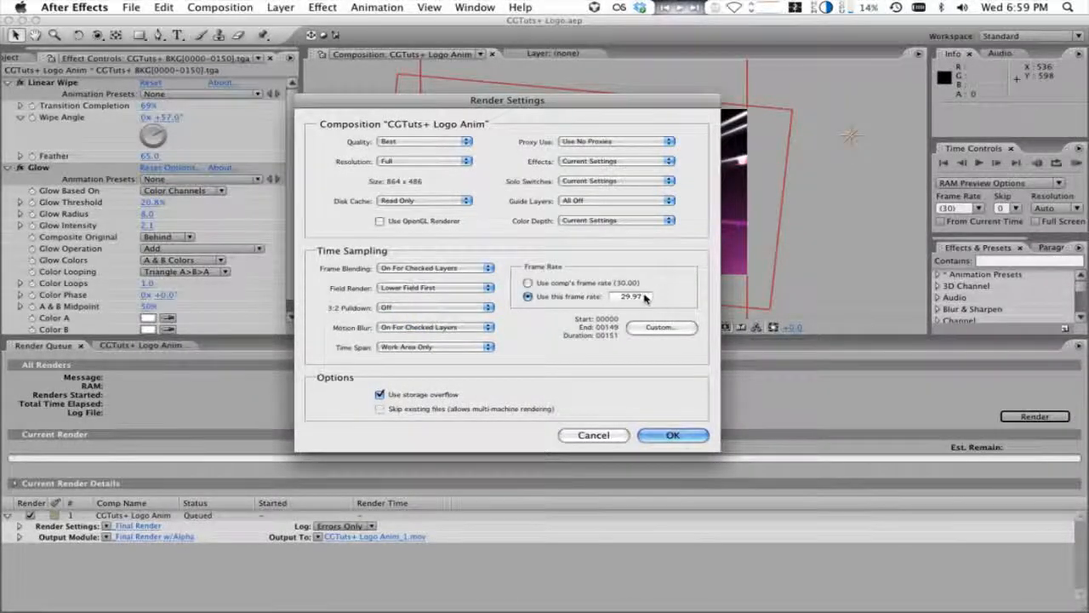
left_click(409, 290)
left_click(425, 260)
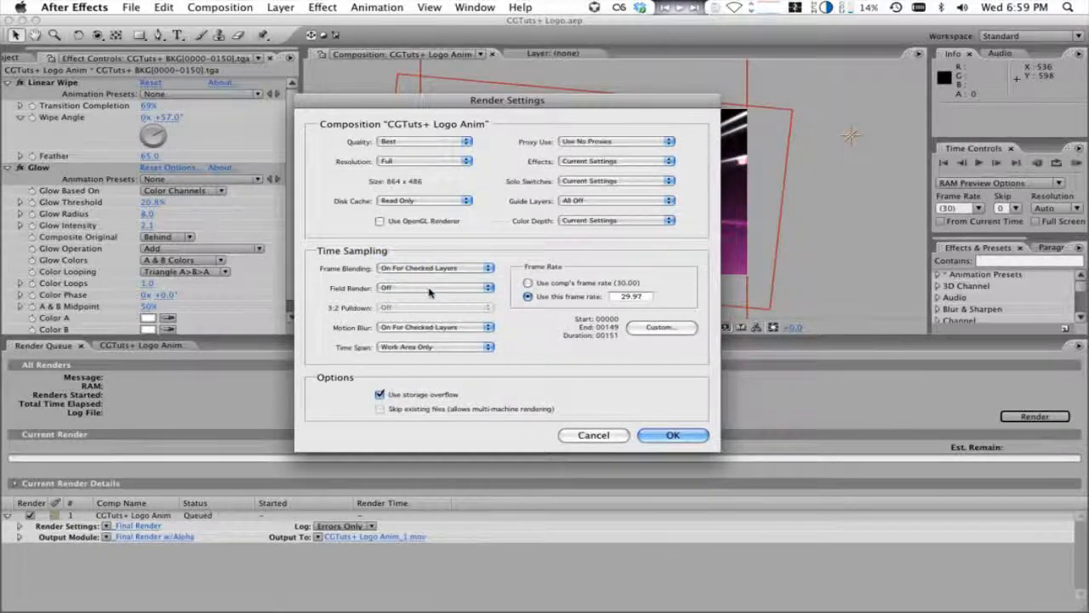
left_click(430, 291)
left_click(426, 288)
left_click(665, 436)
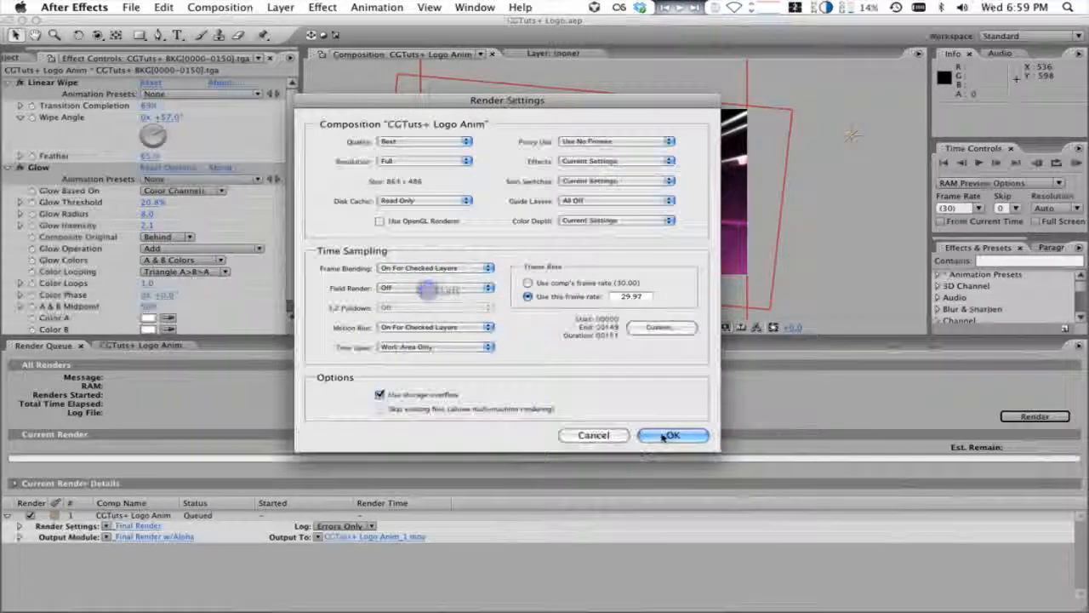
left_click(366, 384)
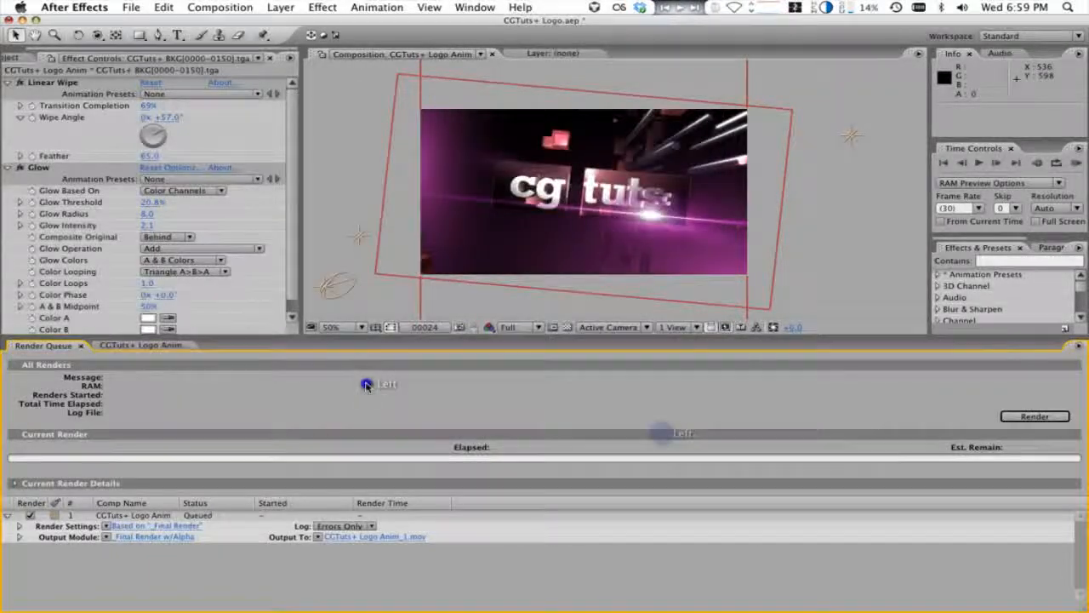
Save the project and collapse the 3D footage folder in the project contents
left_click(32, 58)
key("super+s")
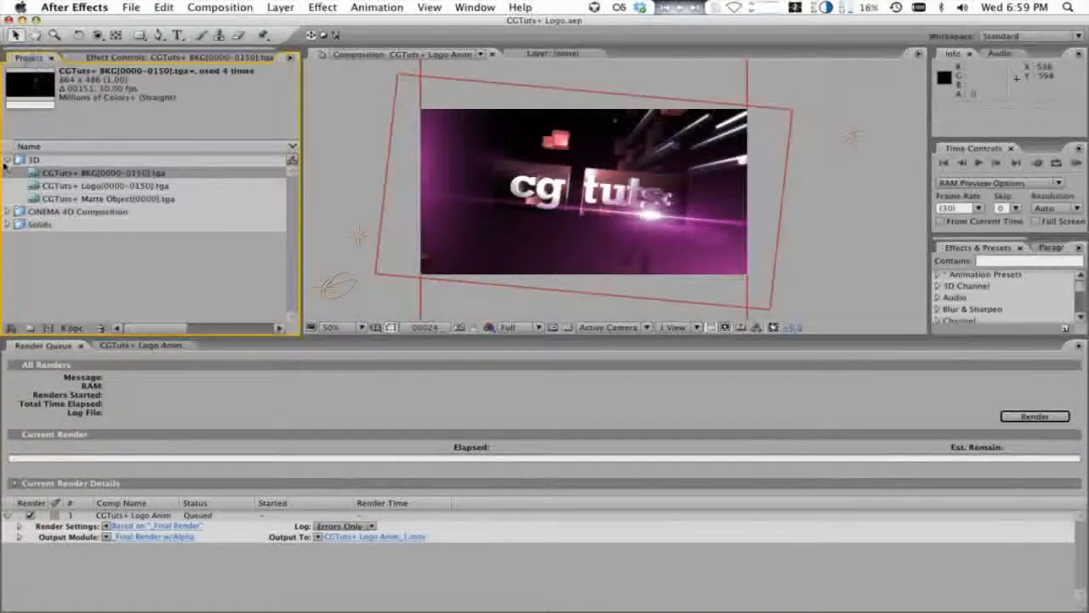
left_click(8, 160)
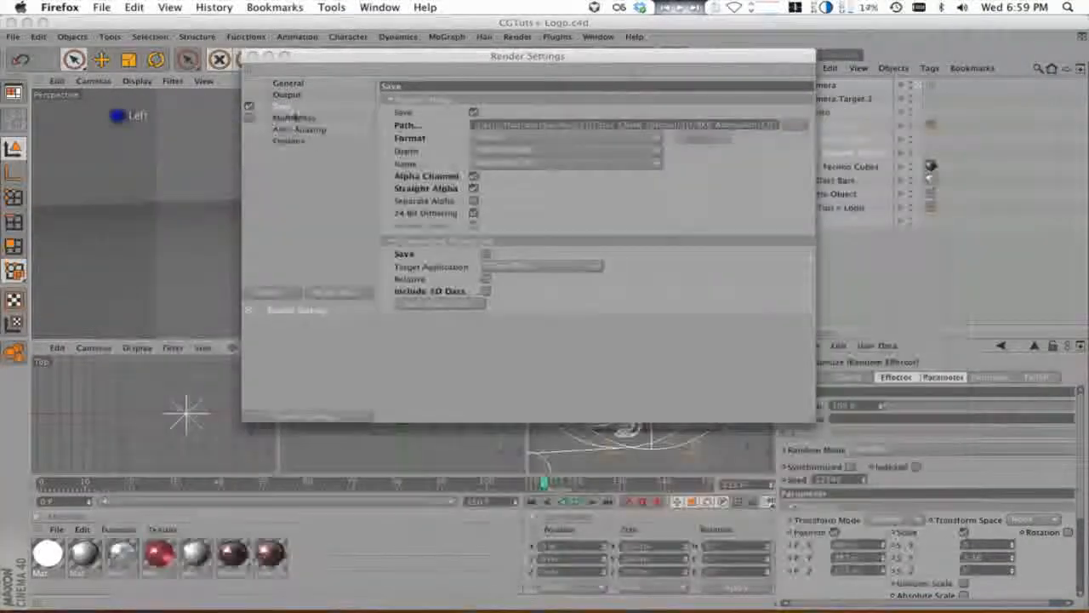
Check the frame rate in CINEMA 4D's output settings, return to After Effects, and review the queued item's frame rate in its render settings
left_click(286, 95)
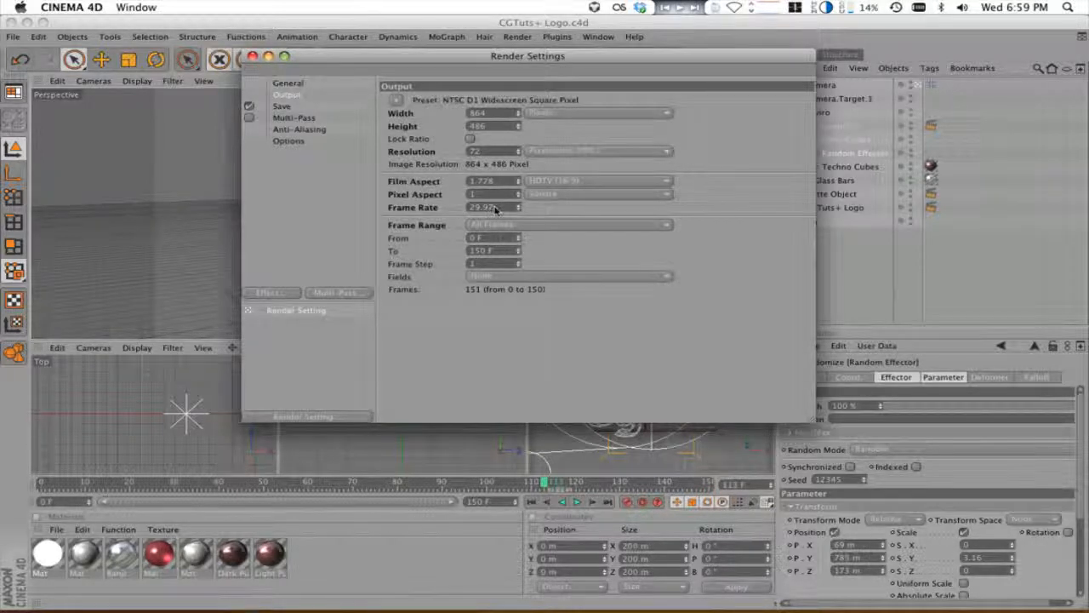
key("ctrl+Right")
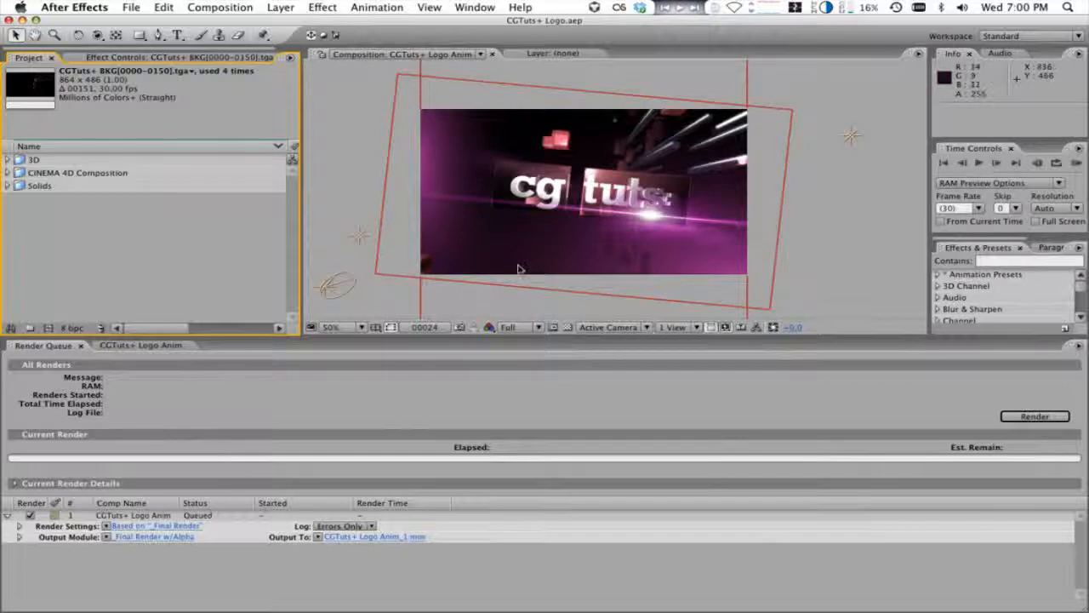
left_click(364, 419)
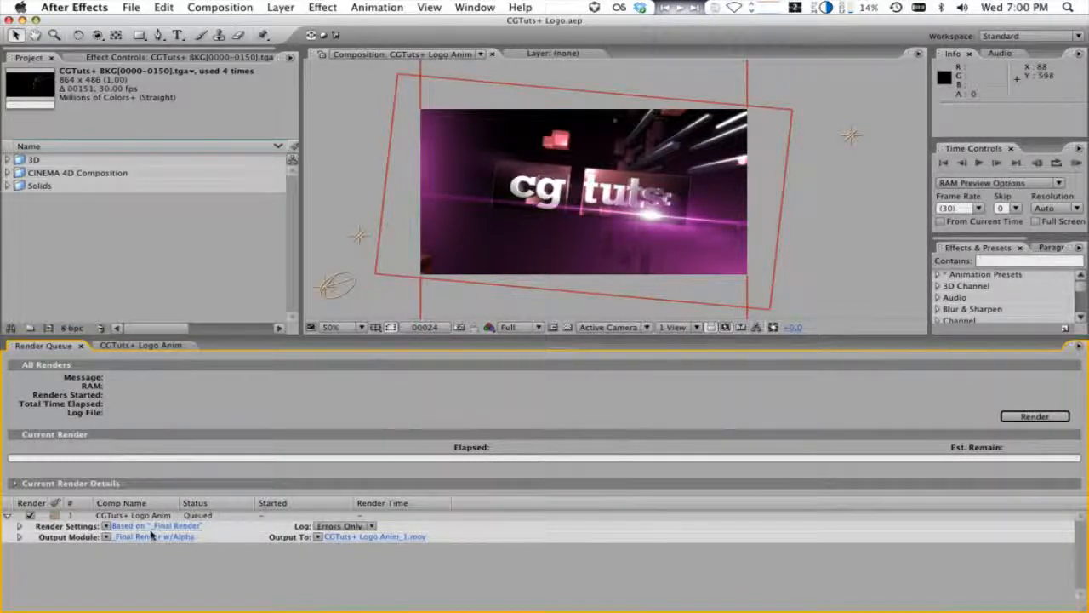
left_click(150, 529)
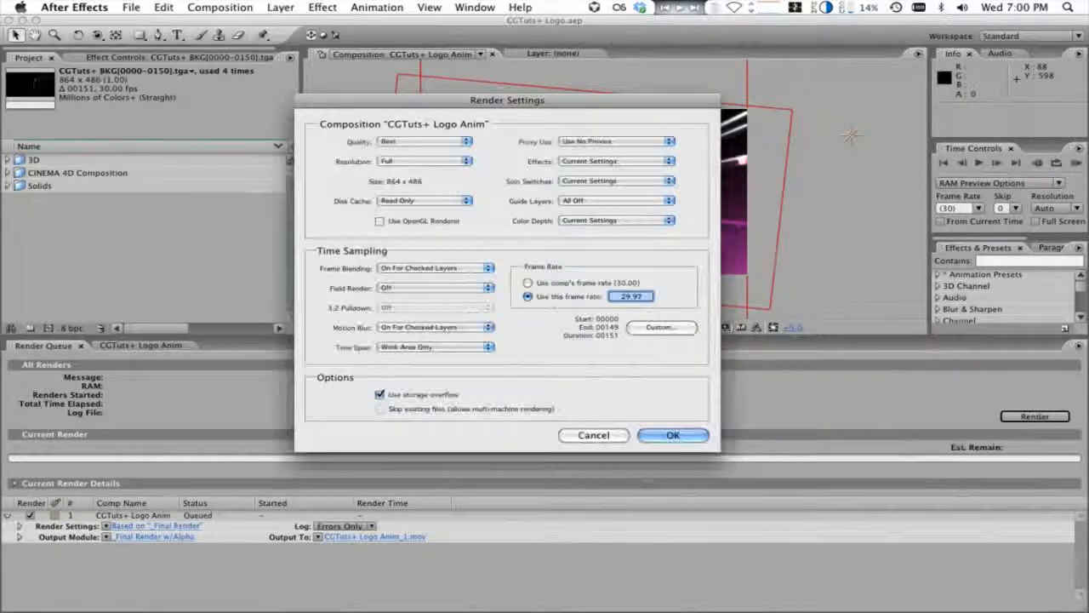
left_click(676, 436)
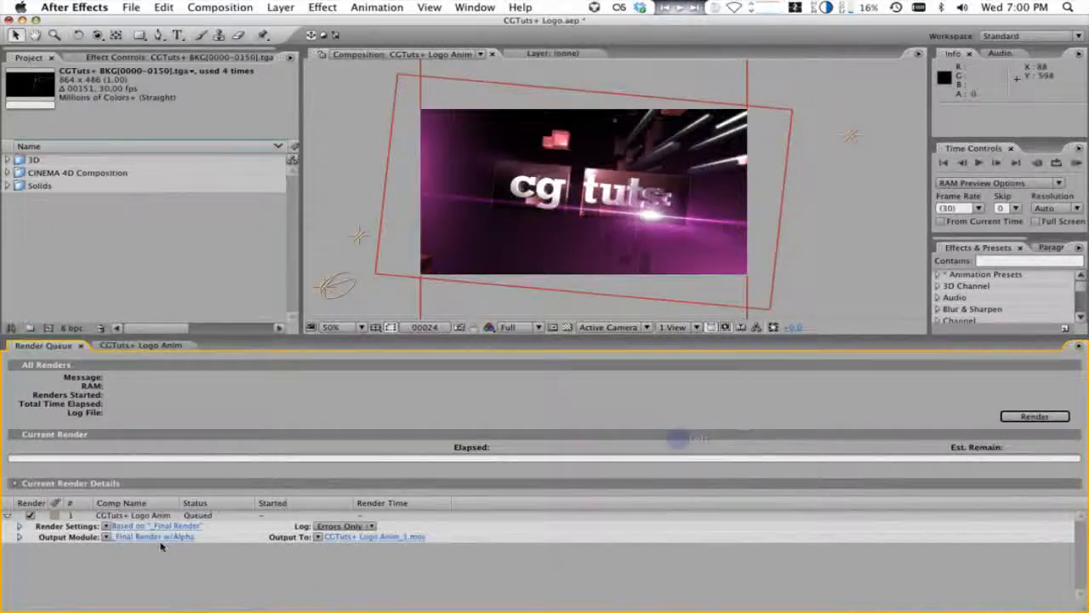
Review the output module's QuickTime compression settings, set its Color option to Straight (Unmatted), and accept the module settings
left_click(159, 538)
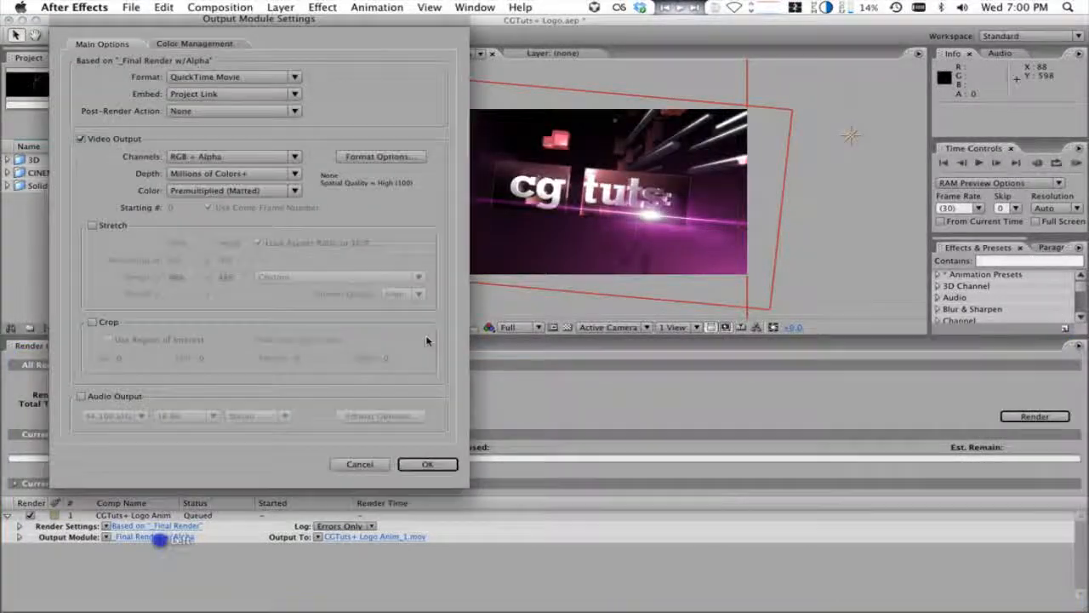
left_click(380, 158)
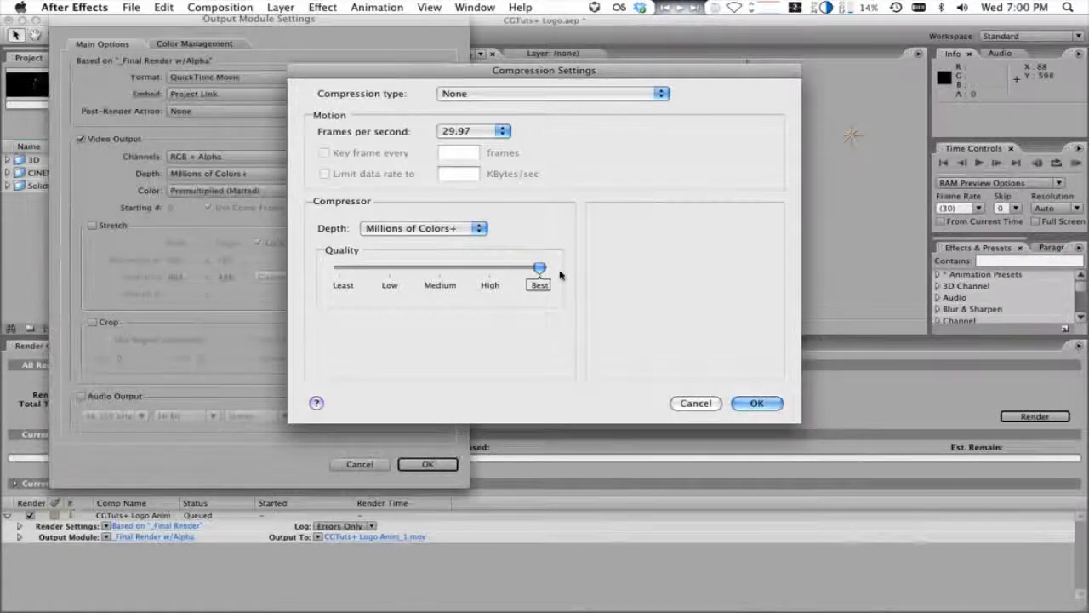
left_click(768, 402)
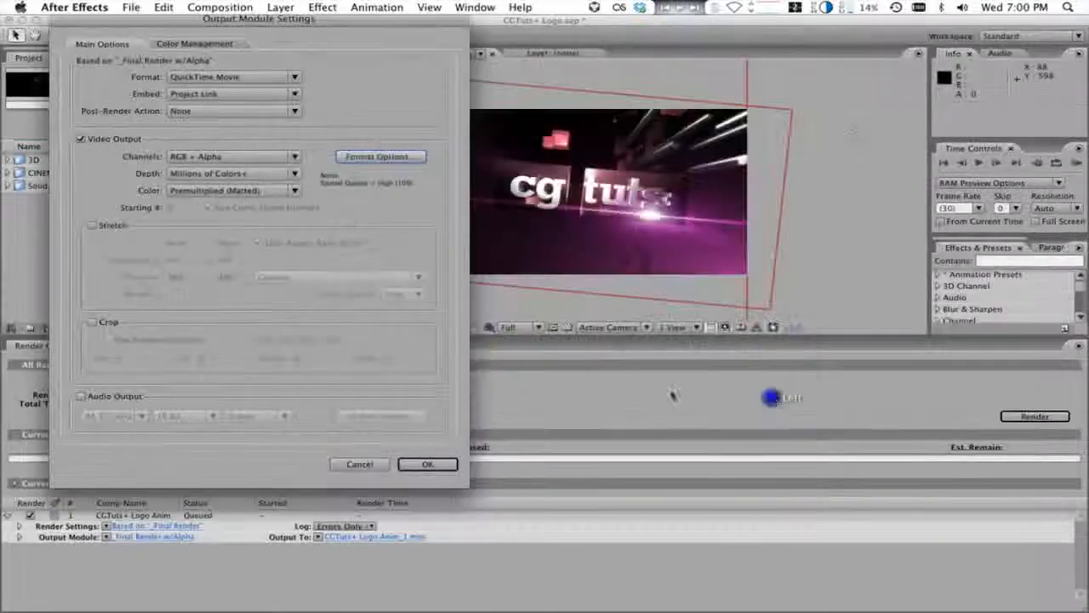
left_click(244, 191)
left_click(271, 203)
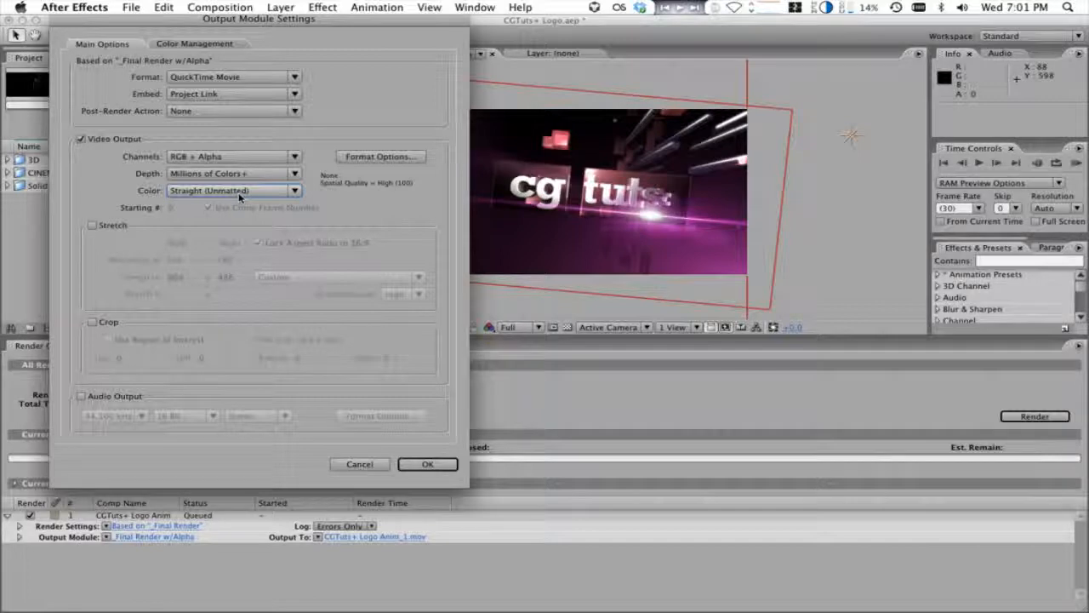
left_click(294, 190)
left_click(294, 192)
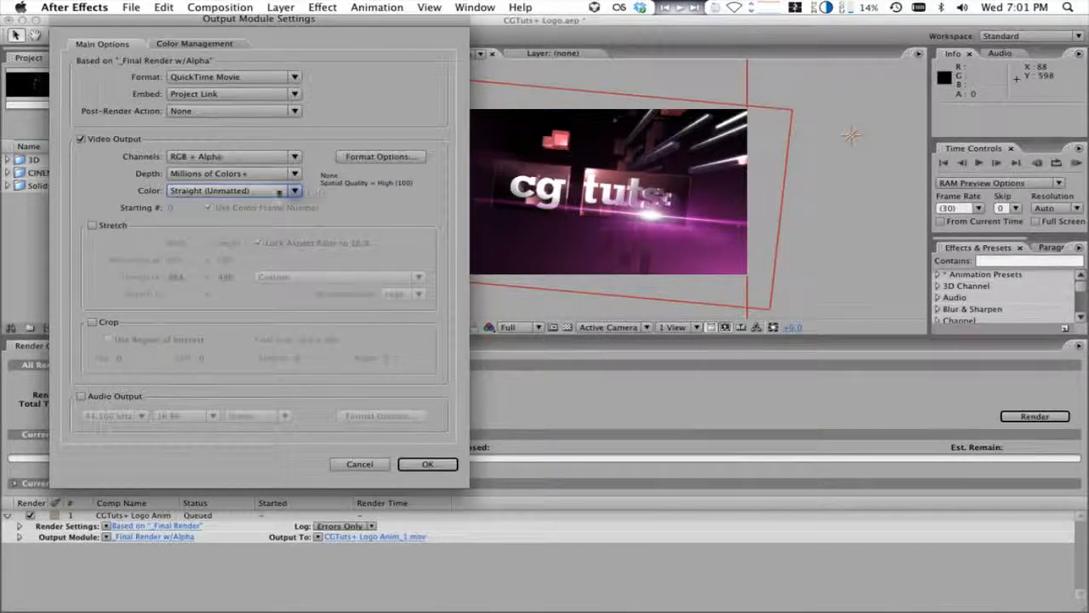
left_click(427, 463)
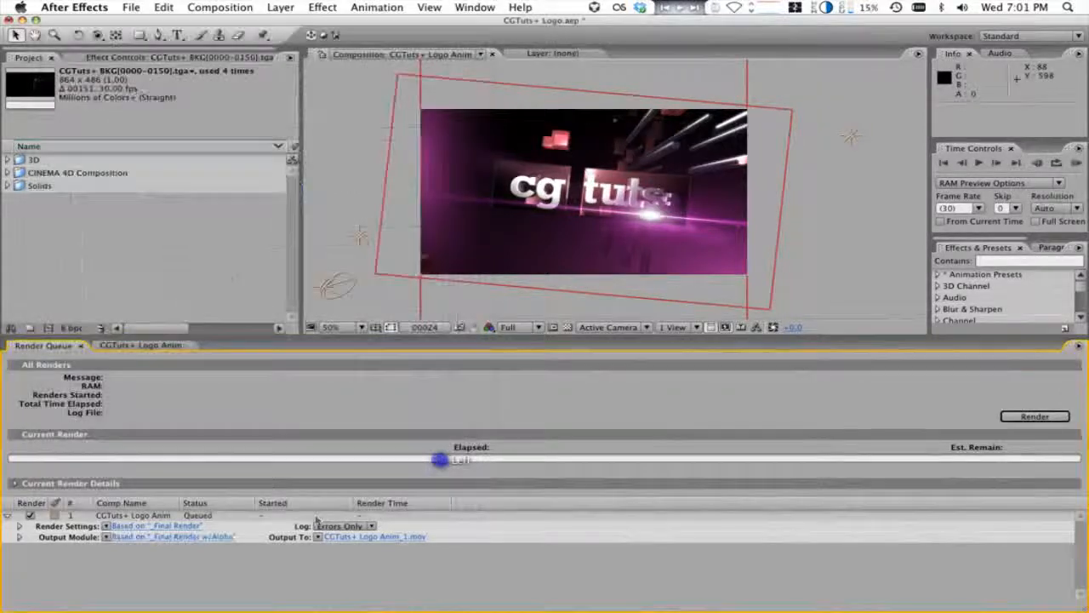
Create a Deliverables folder inside the tutorial project's To Client folder as the render's output destination
left_click(367, 539)
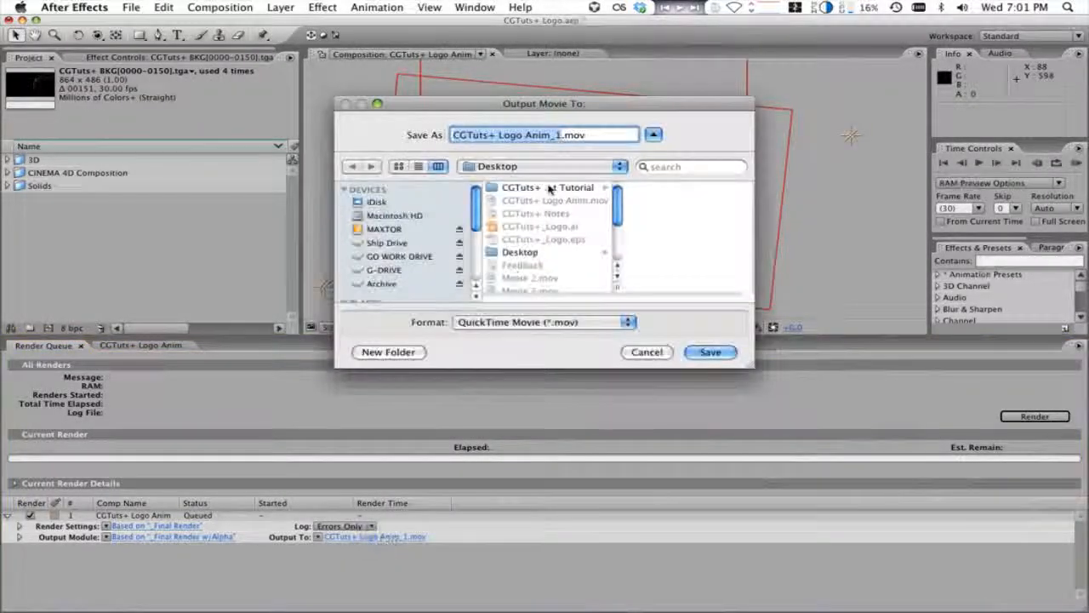
left_click(552, 184)
left_click(681, 253)
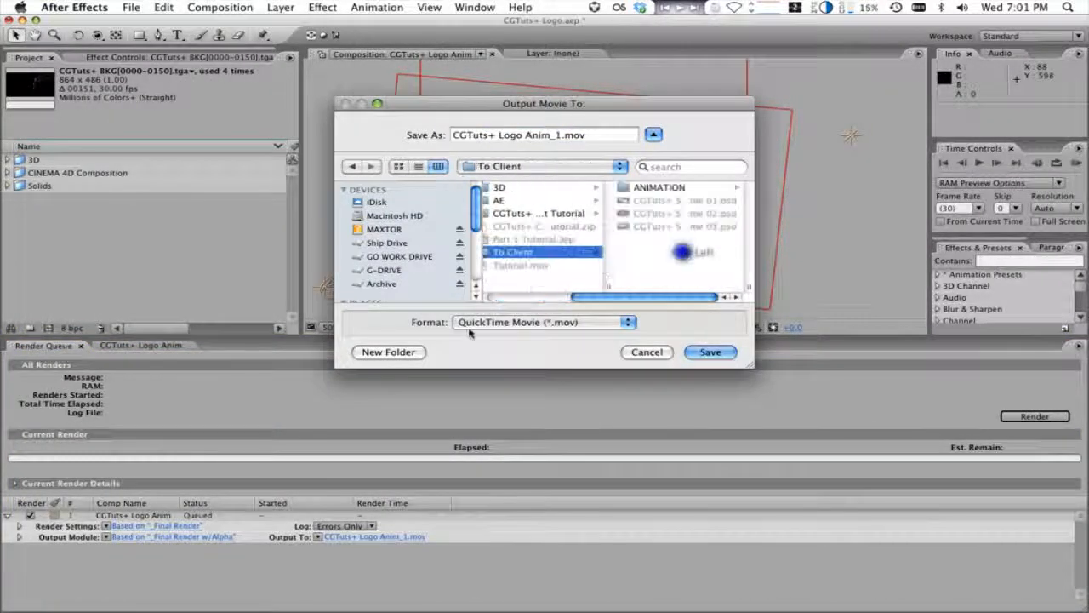
left_click(385, 351)
type("Deliv")
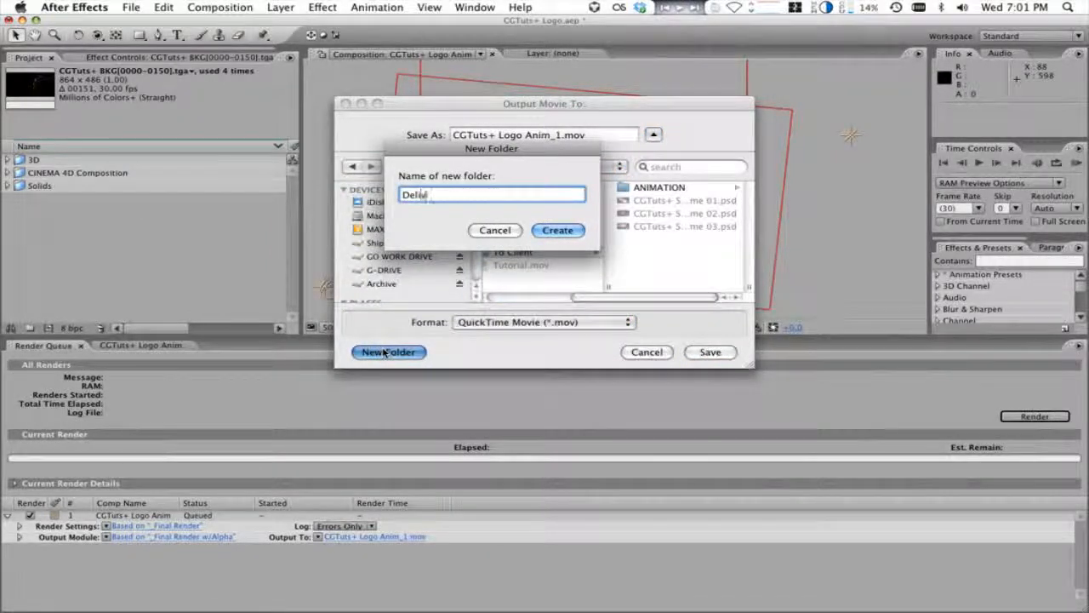
type("erables")
key("Return")
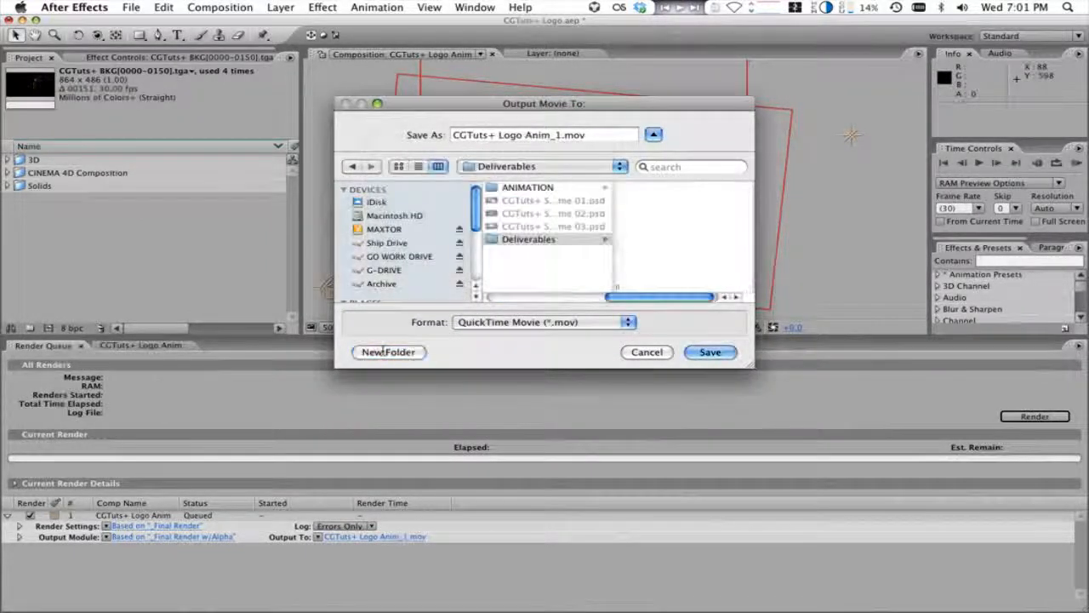
Name the output movie CGTuts+ Logo Anim.mov and save its destination in the Deliverables folder
left_click(557, 135)
key("BackSpace")
key("BackSpace")
key("BackSpace")
key("BackSpace")
key("BackSpace")
key("BackSpace")
key("BackSpace")
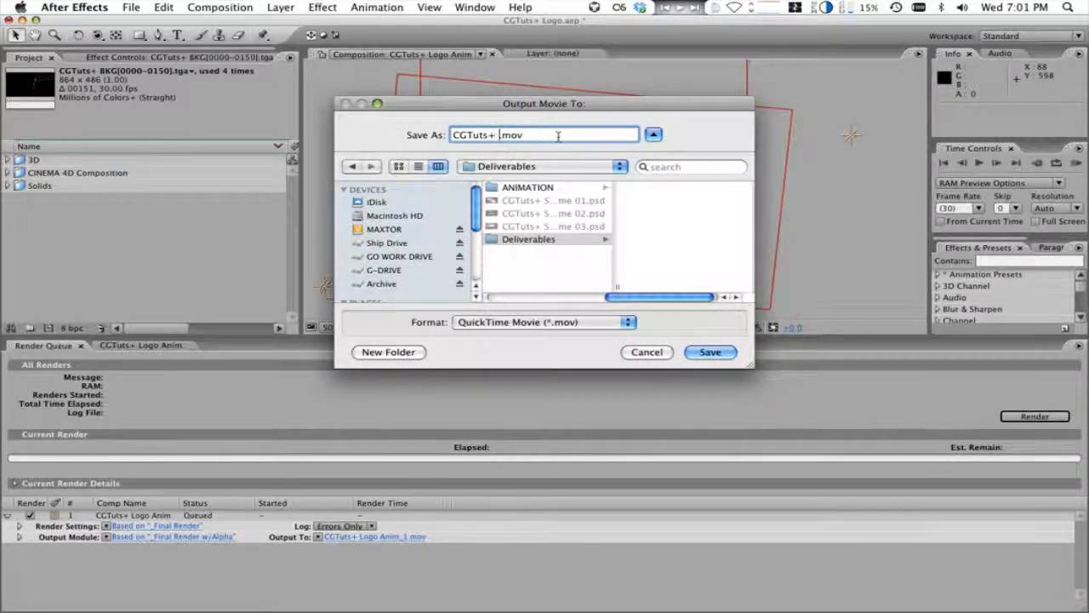
type("Ope")
key("BackSpace")
key("BackSpace")
key("BackSpace")
type("L")
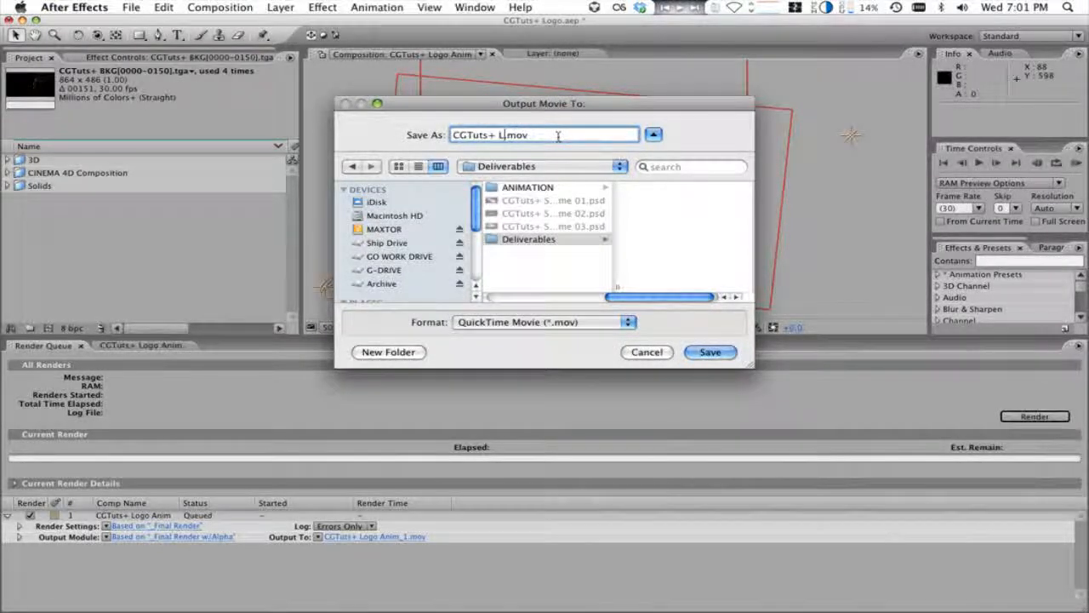
type("ogo Anim")
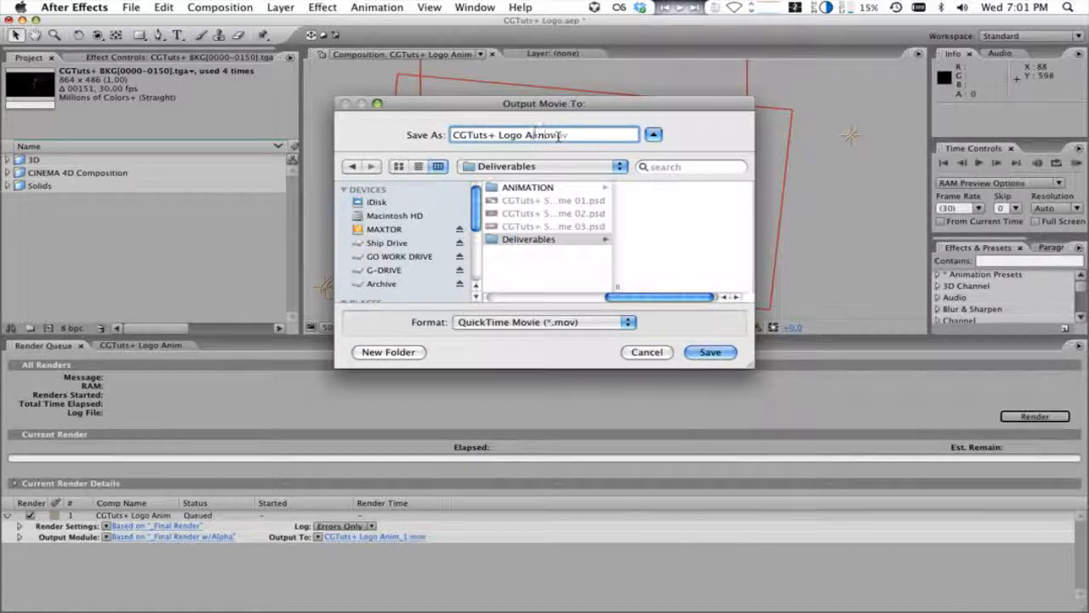
type("ni")
key("BackSpace")
key("BackSpace")
key("BackSpace")
key("BackSpace")
key("BackSpace")
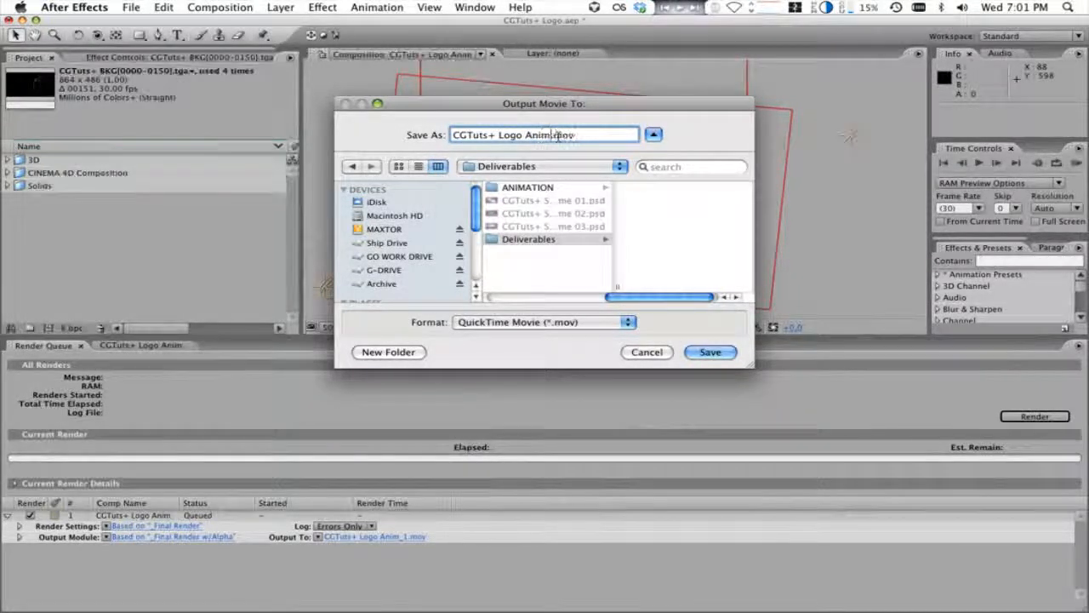
type("nim")
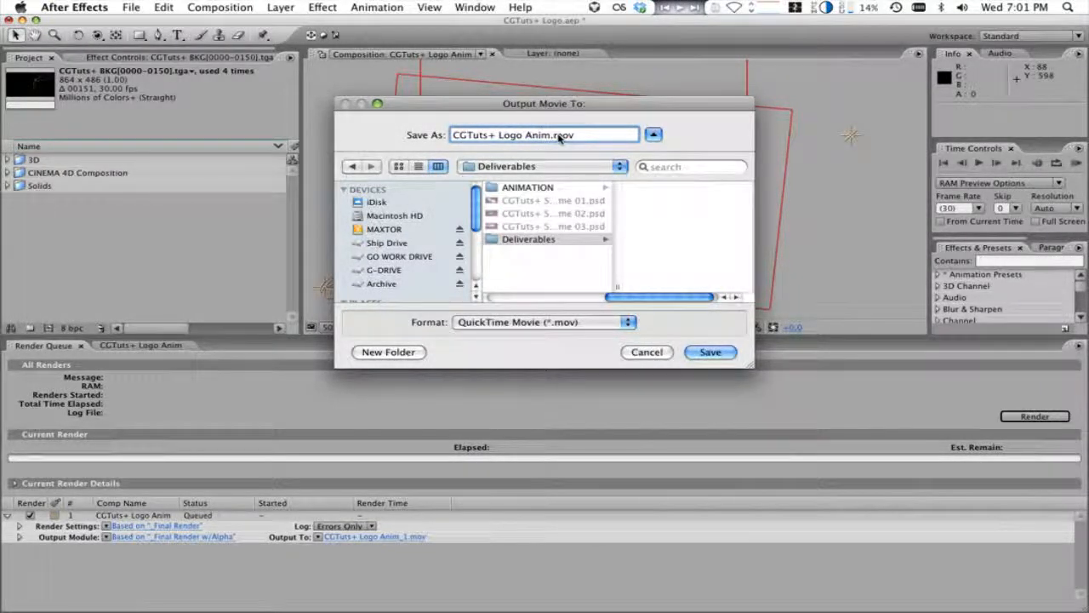
key("Return")
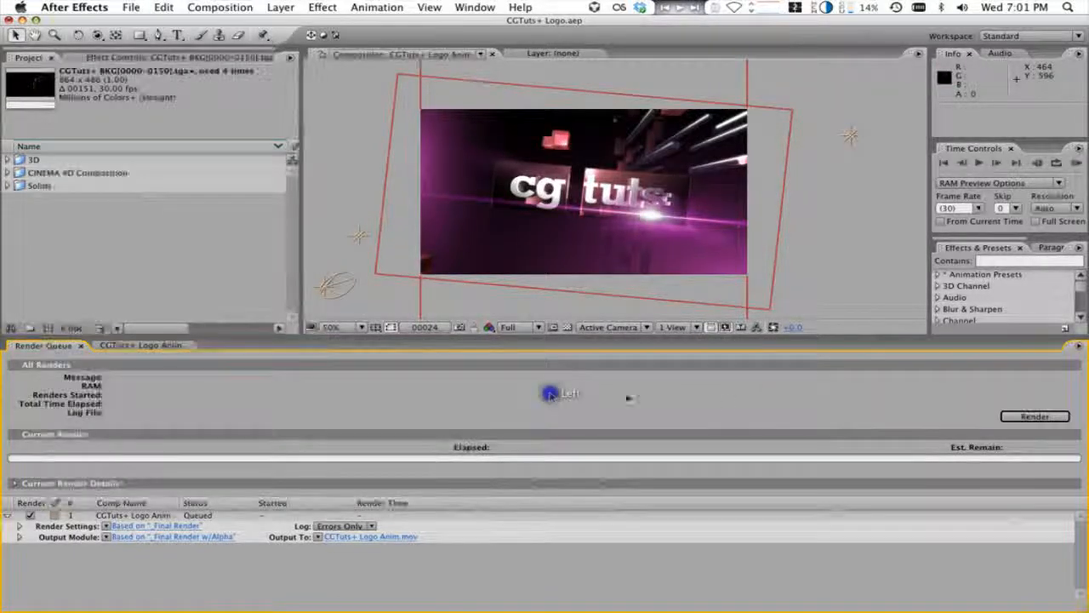
Start rendering the queued composition, stop the render partway, and return to the CGTuts+ Logo Anim timeline
left_click(1007, 415)
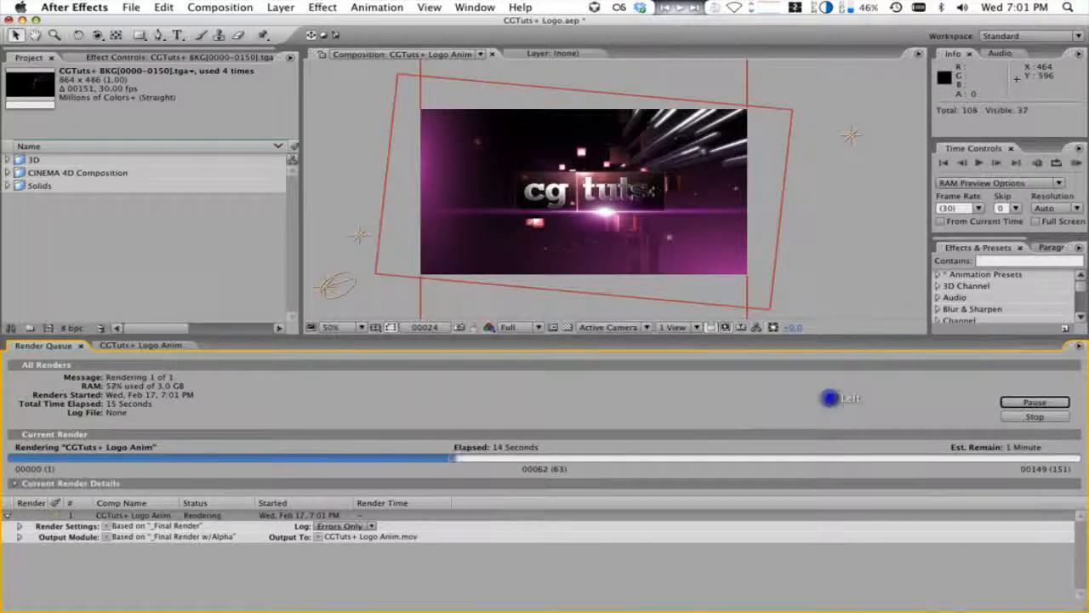
left_click(1033, 417)
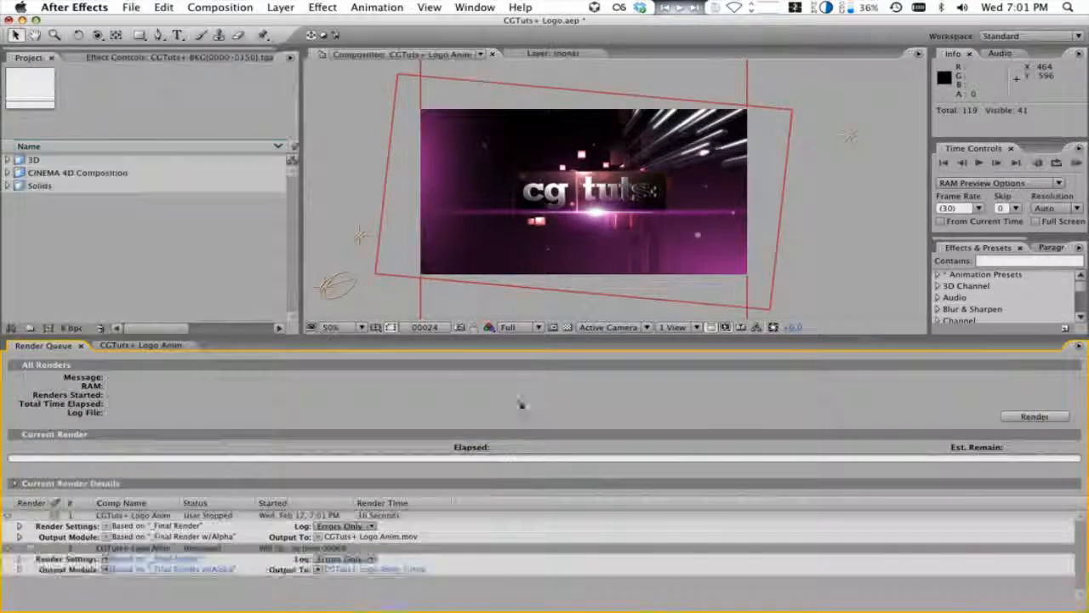
left_click(140, 345)
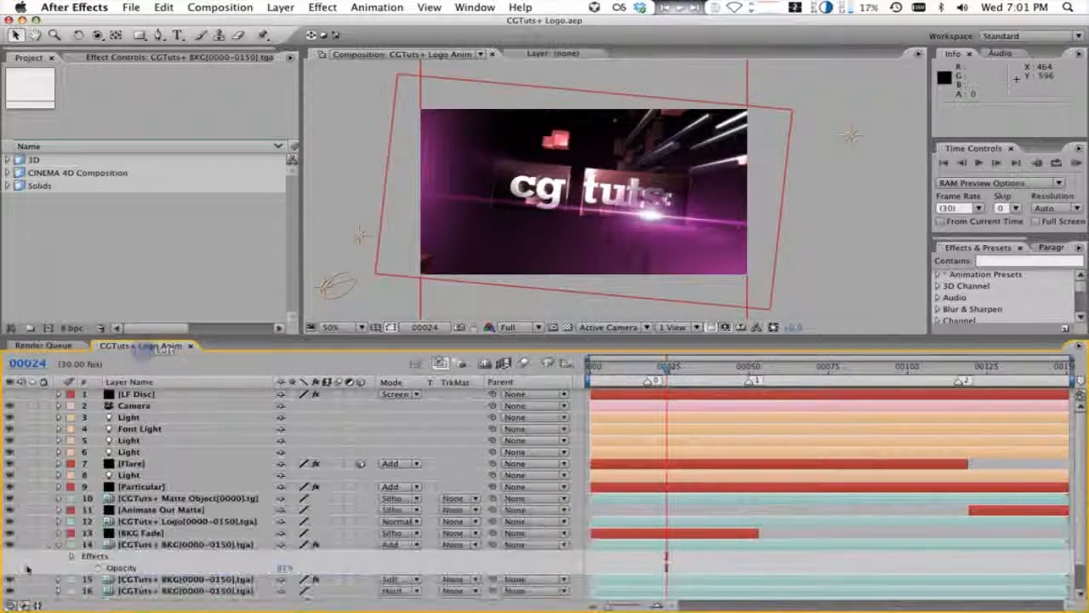
Set the Particular layer's emitter Particles/sec to 40 and its Velocity to 40
left_click(58, 541)
left_click(152, 487)
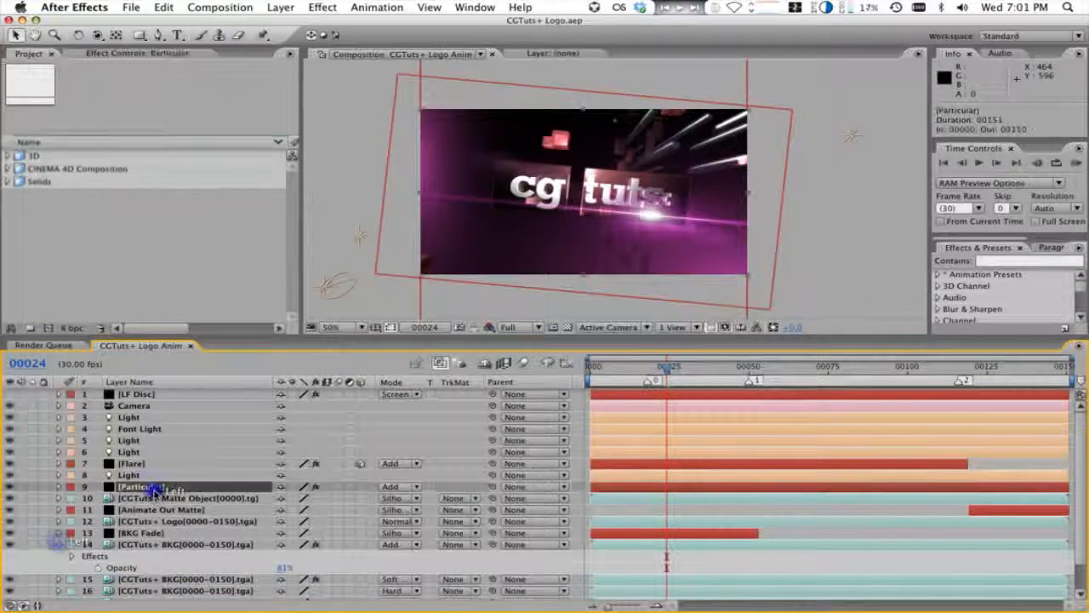
left_click(136, 53)
left_click(146, 215)
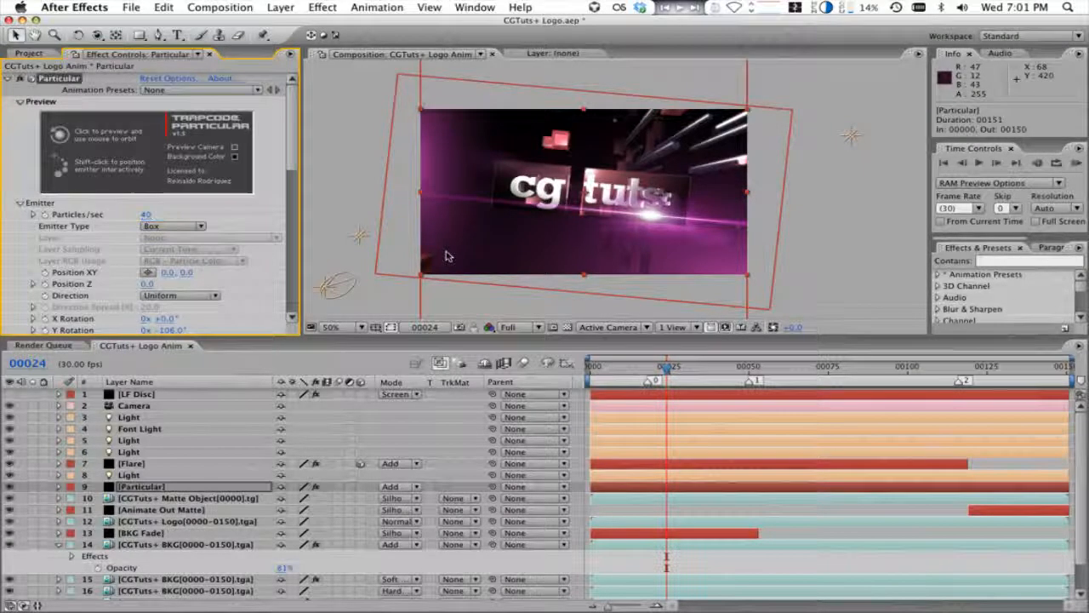
scroll(149, 310, "down", 3)
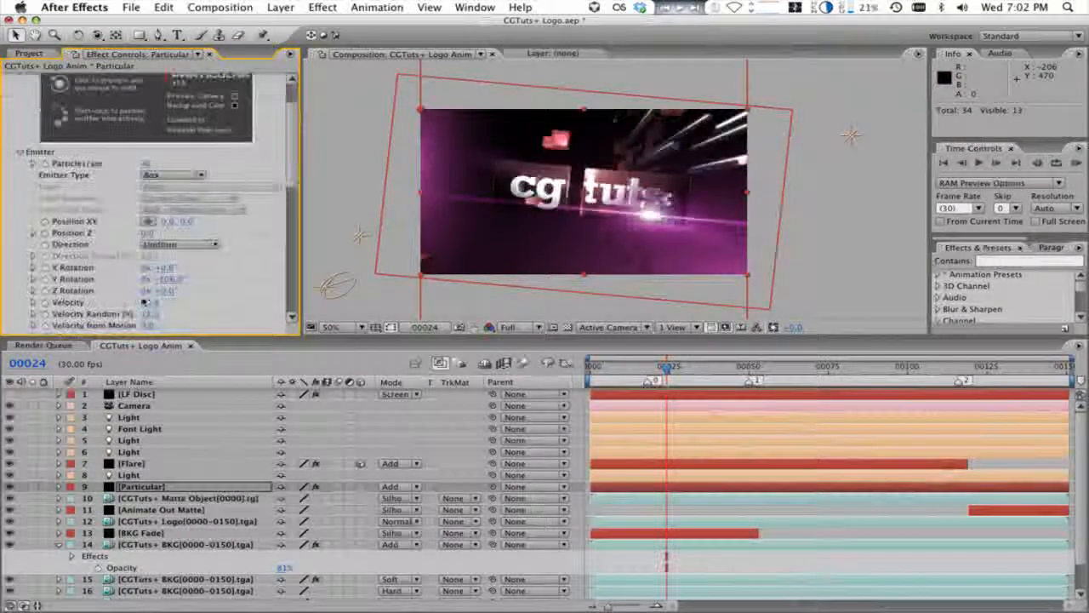
left_click(151, 302)
type("40")
key("Return")
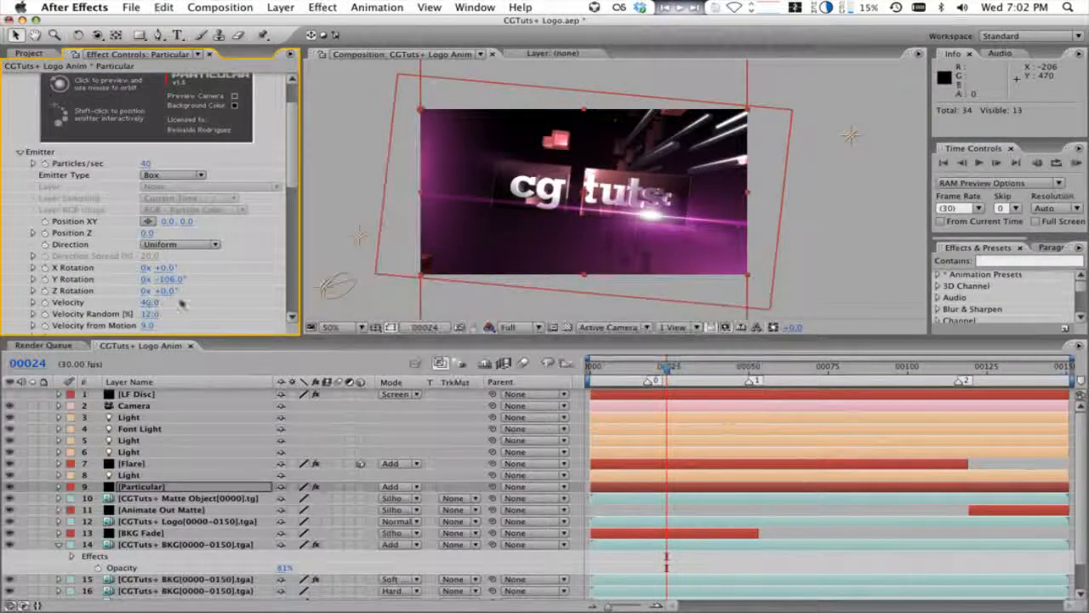
Set the Particular effect's particle Size to 1 and Size Random to 42%
scroll(158, 244, "down", 5)
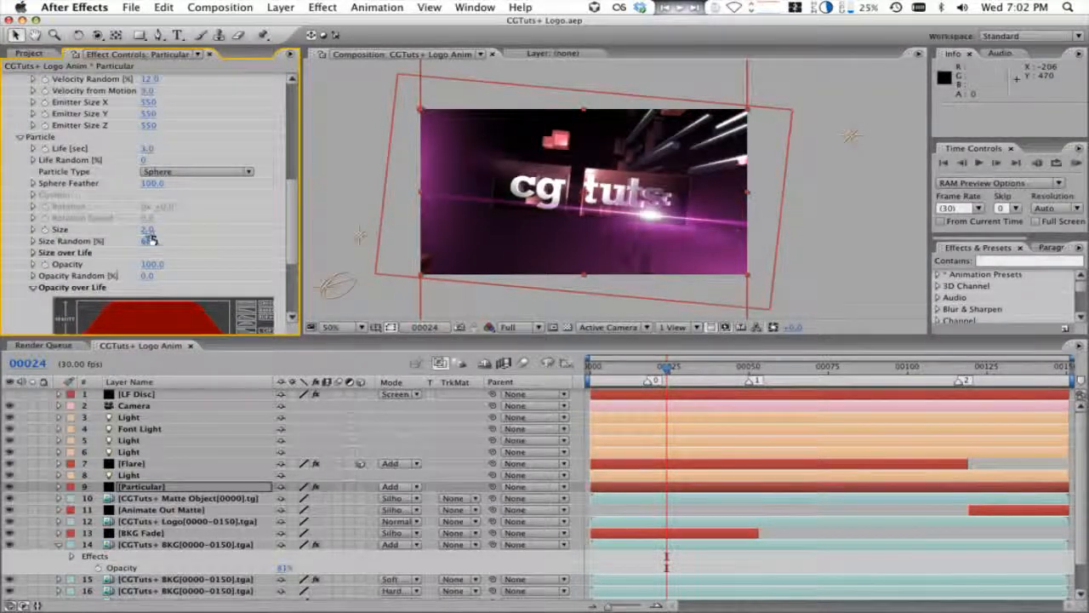
type("1")
key("Return")
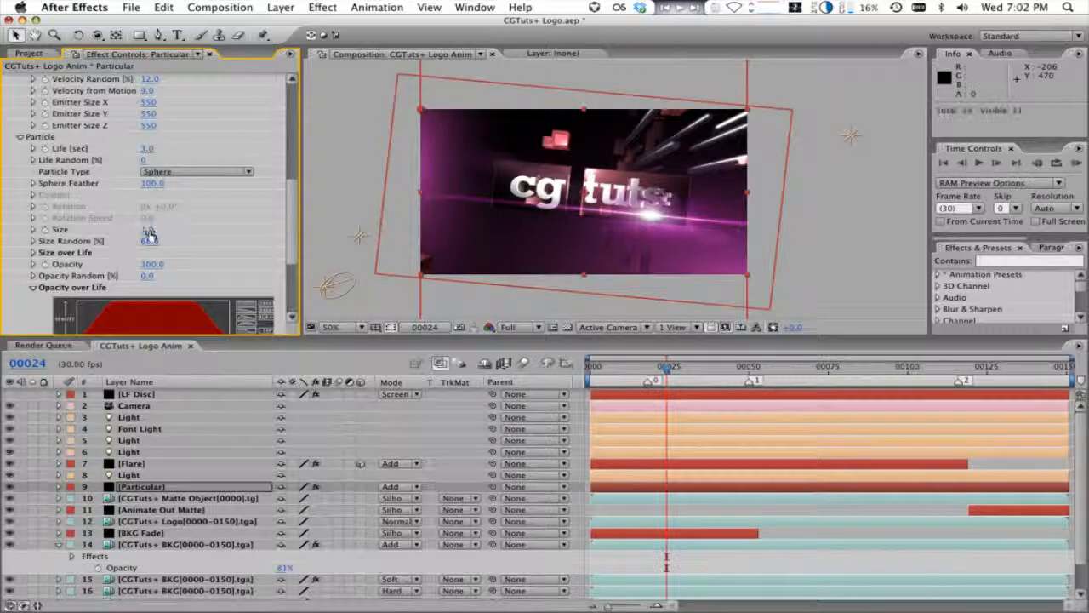
left_click_drag(151, 243, 130, 245)
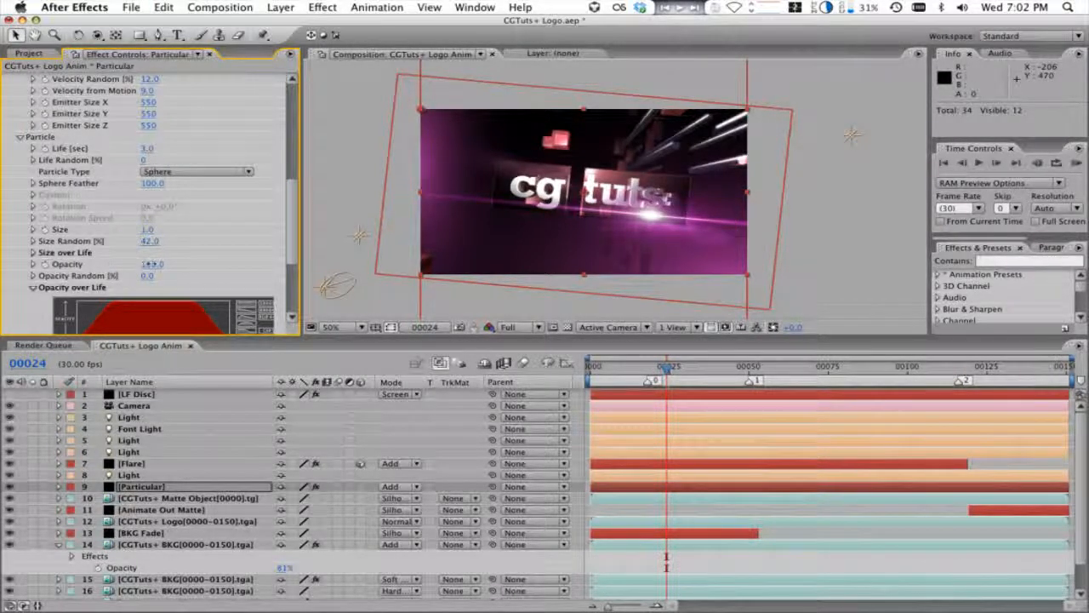
left_click(148, 276)
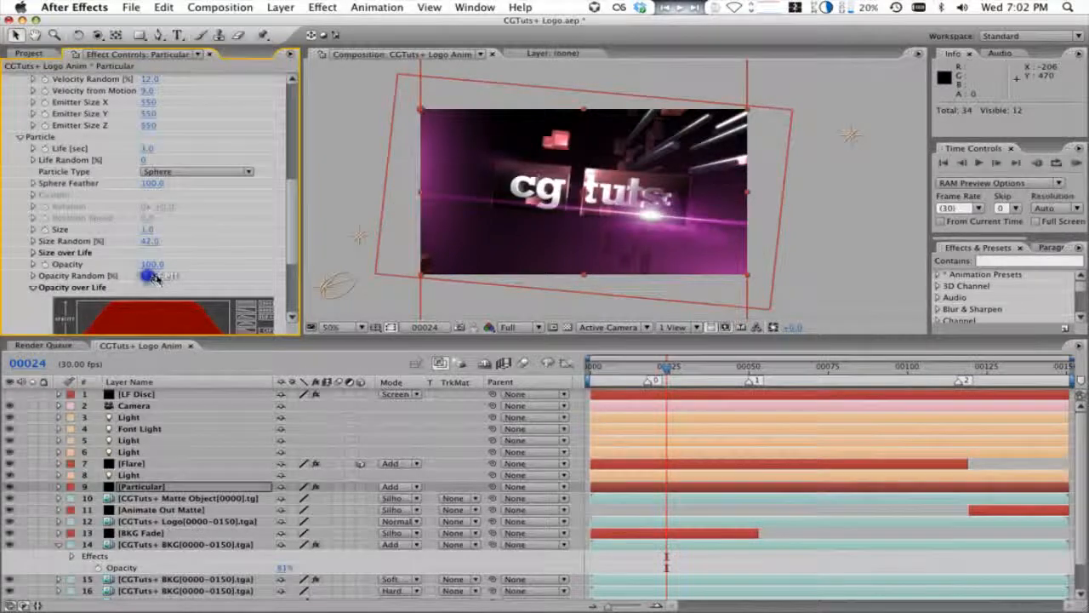
scroll(149, 265, "up", 10)
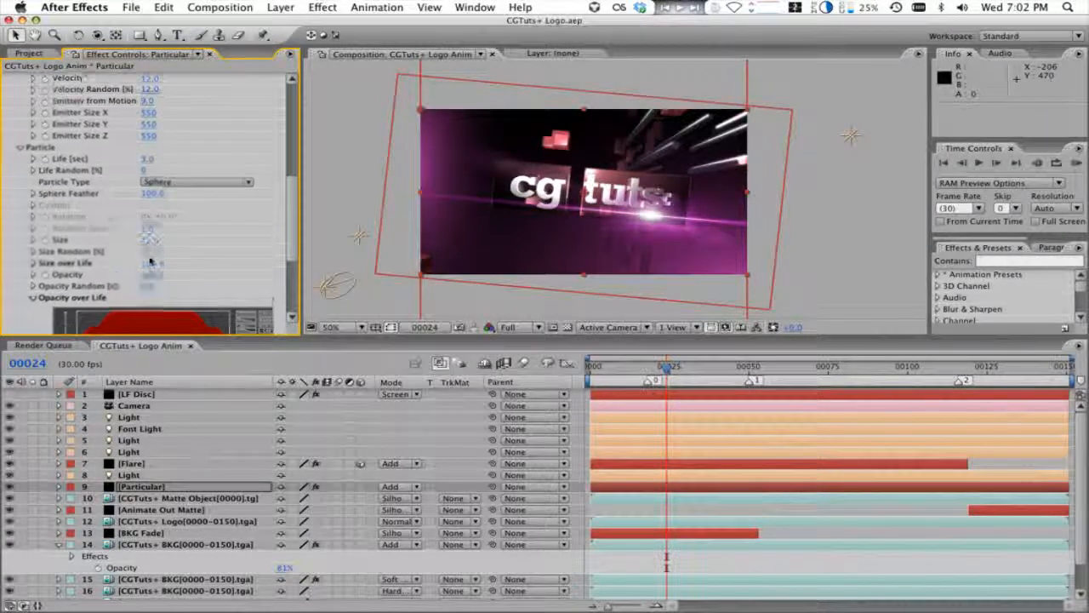
Set the Particular emitter's Particles/sec to 60 and check the particles at around frame 56
left_click(148, 112)
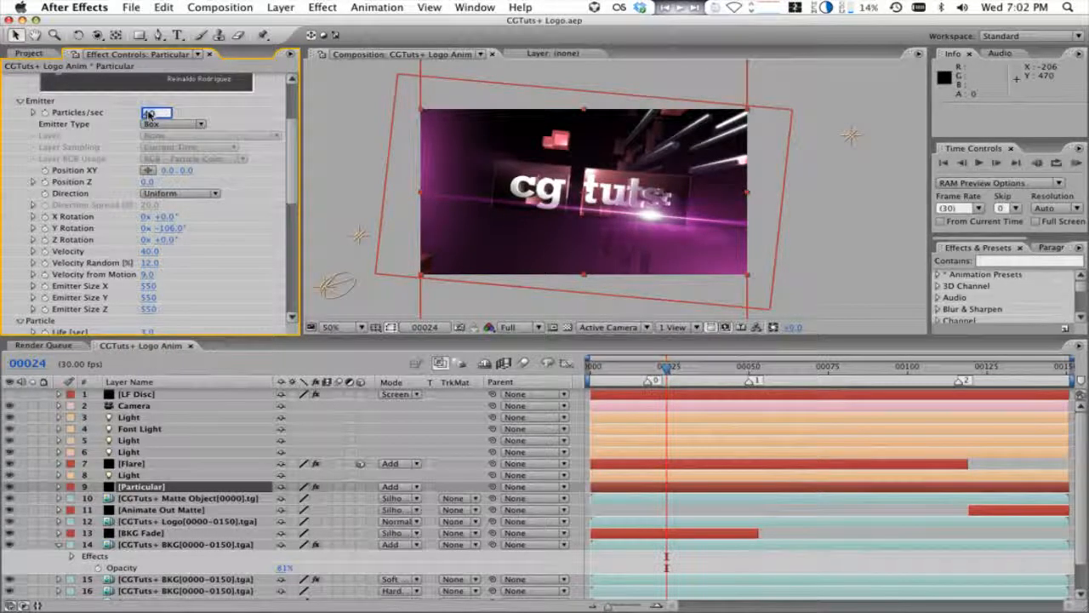
type("60")
key("Return")
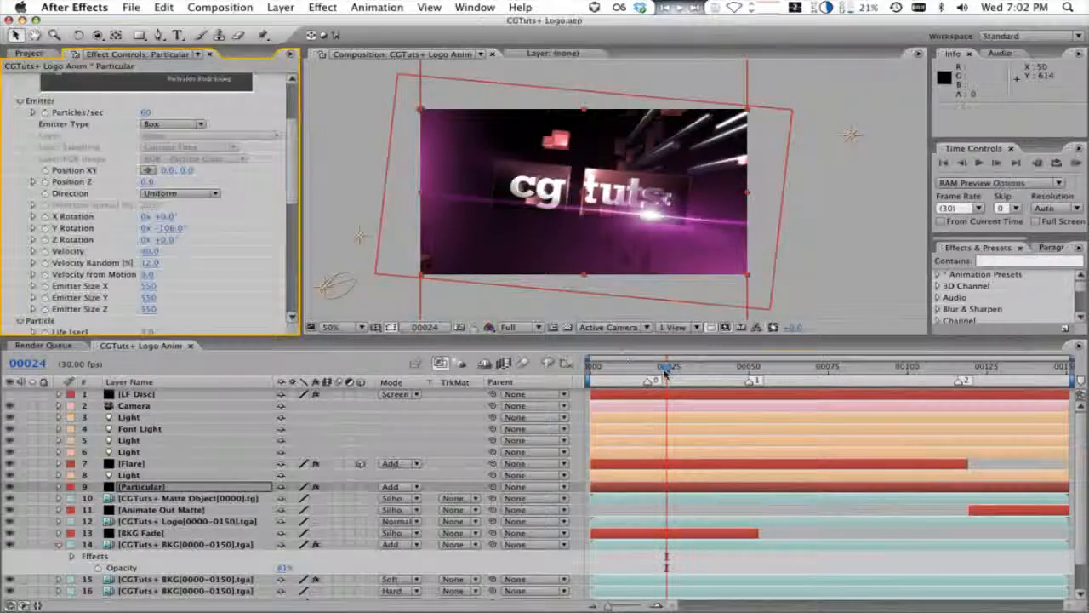
left_click_drag(667, 366, 770, 368)
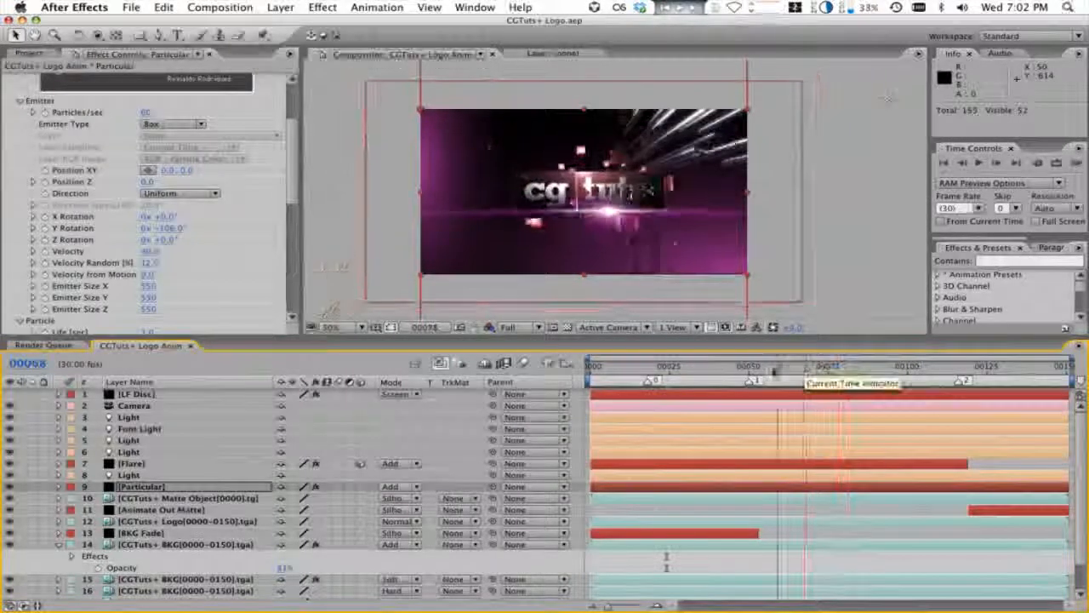
Add the CGTuts+ Logo Anim composition to the render queue again and remove the earlier queue item
left_click(142, 356)
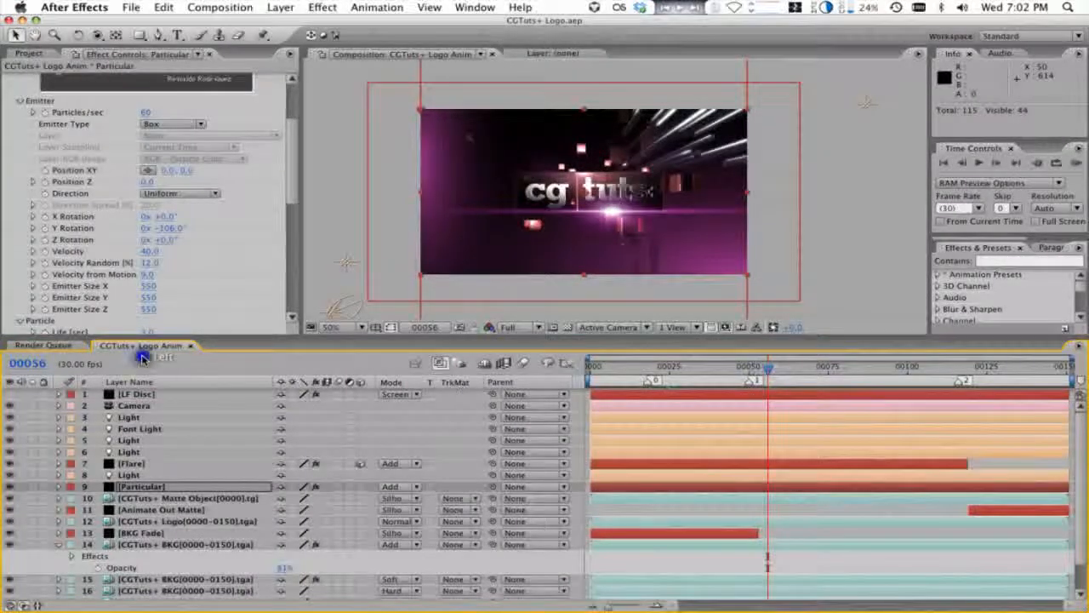
key("super+m")
left_click(111, 549)
key("Delete")
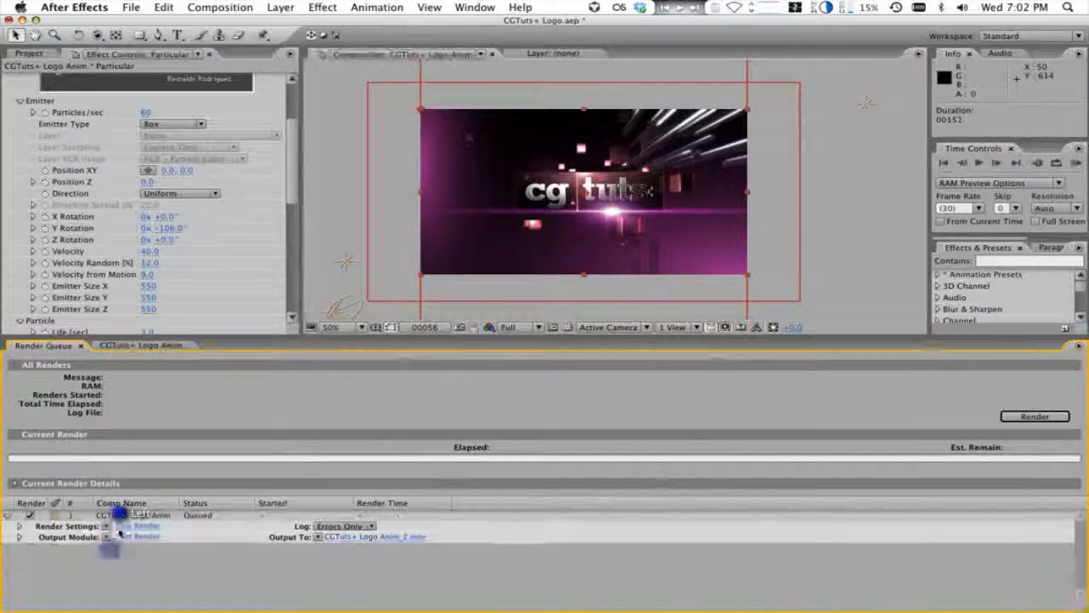
Apply the _Final Render template to the queued item's render settings and _Final Render w/Alpha to its output module
left_click(107, 526)
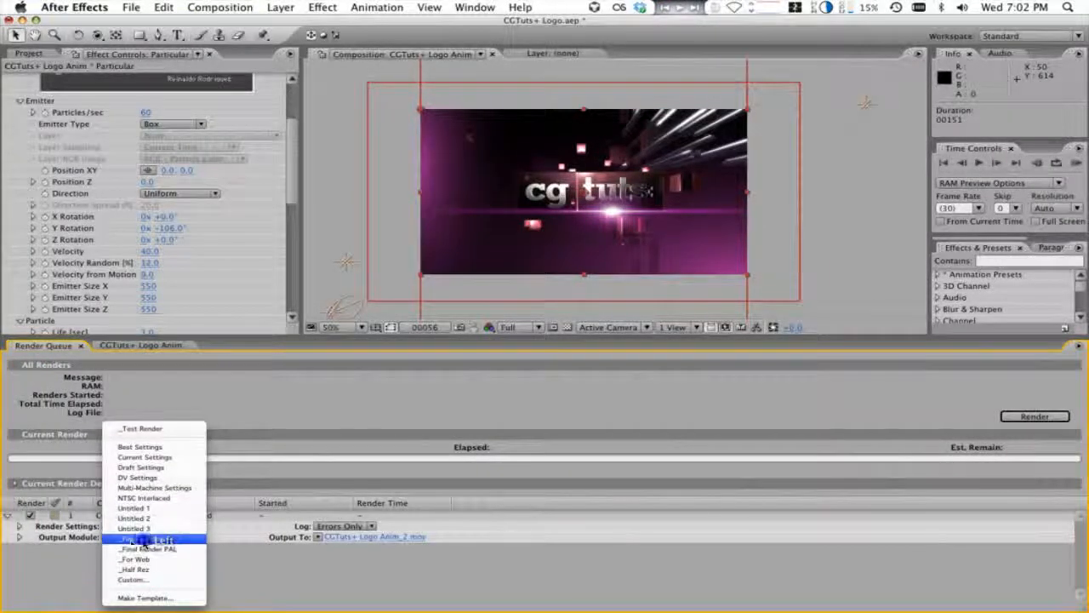
left_click(143, 548)
left_click(141, 537)
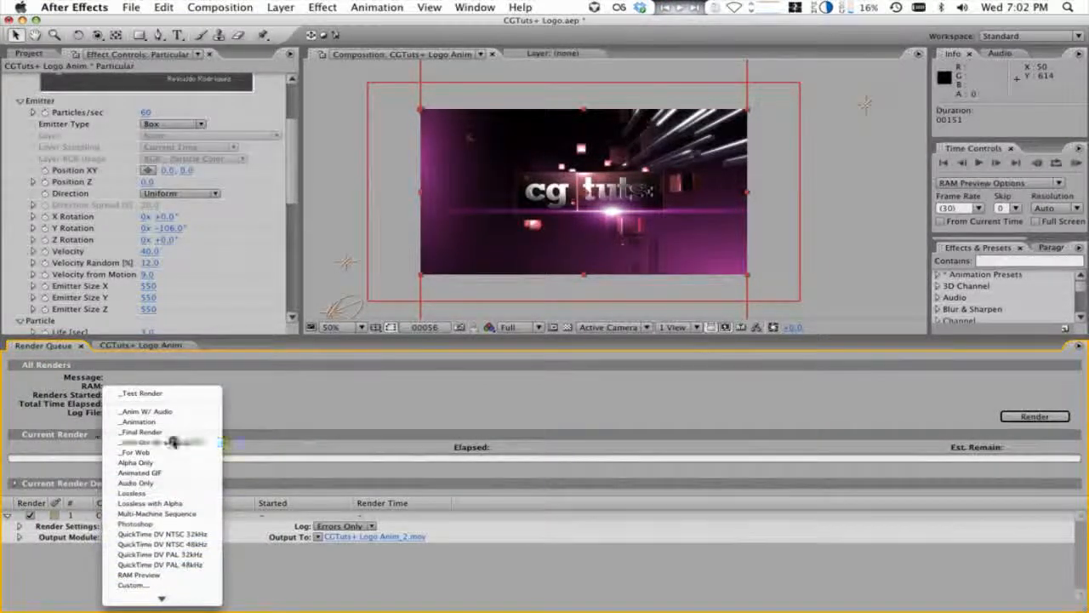
left_click(156, 441)
Set the output module's color to Straight (Unmatted) for the alpha channel
left_click(151, 536)
left_click(266, 189)
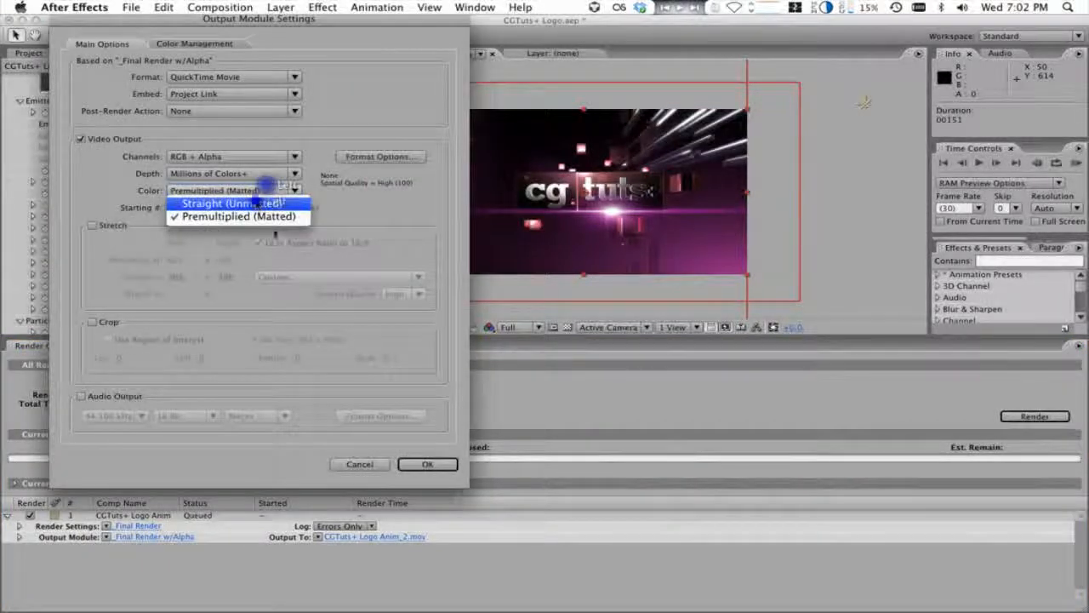
left_click(253, 203)
left_click(427, 464)
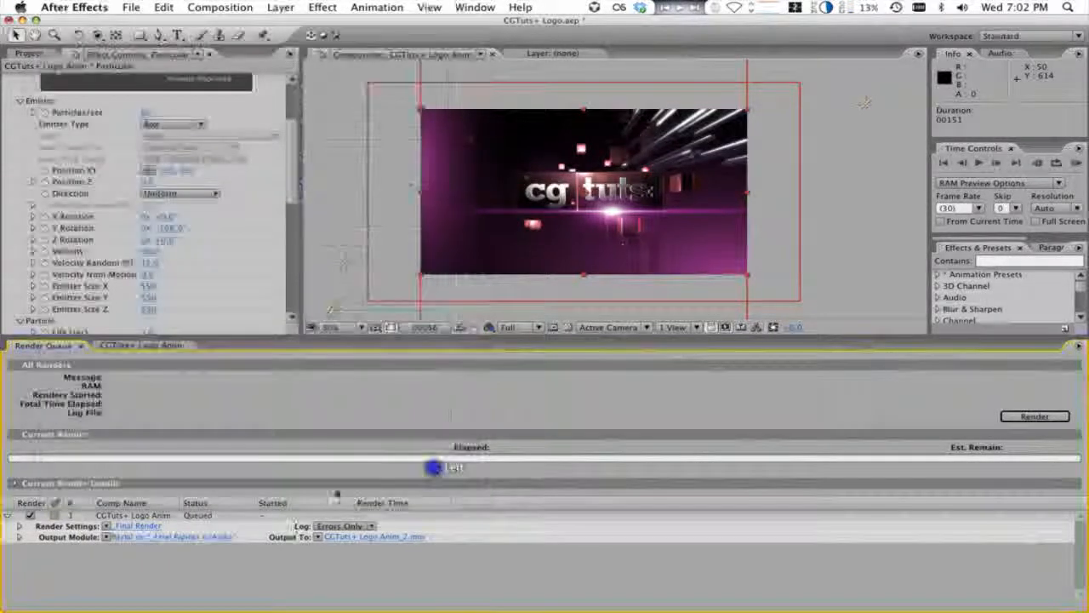
Direct the output to CGTuts+ Logo Anim.mov in the Deliverables folder, replacing the existing file, and render the queue
left_click(362, 538)
left_click(557, 188)
left_click(728, 354)
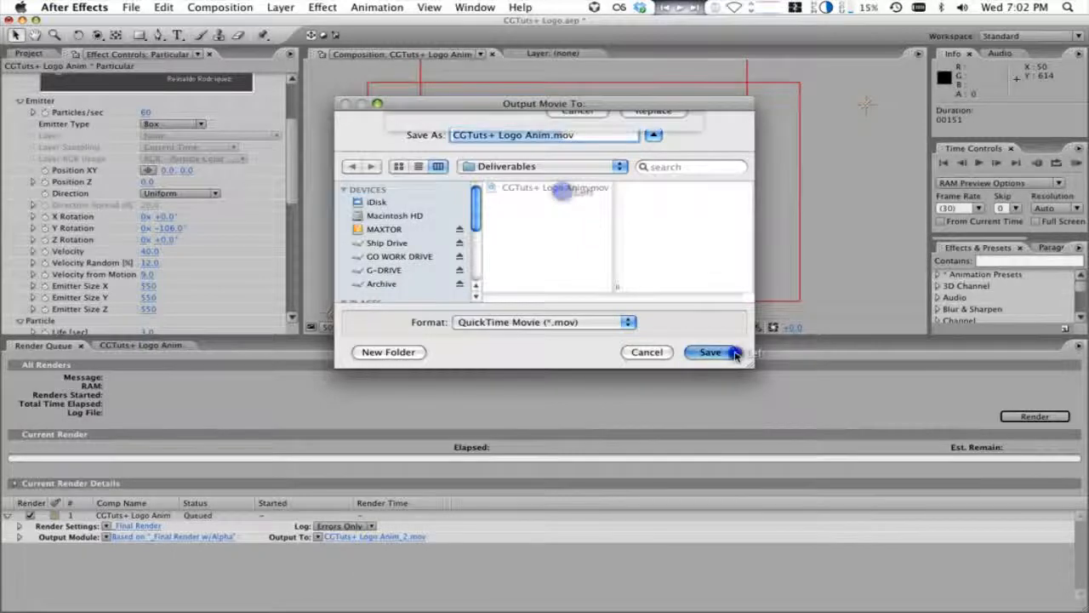
left_click(655, 192)
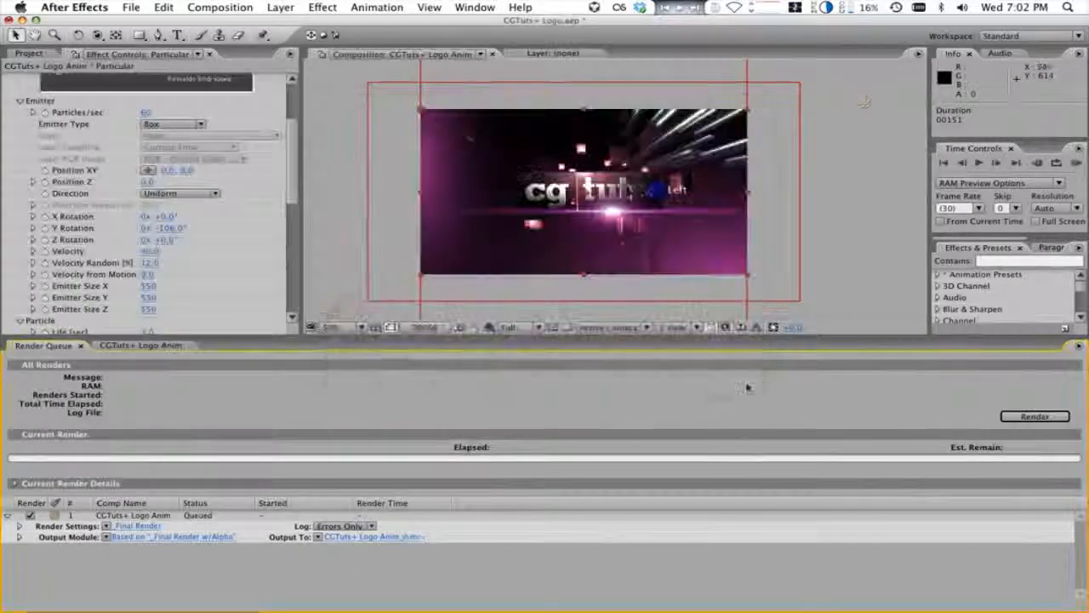
left_click(1034, 416)
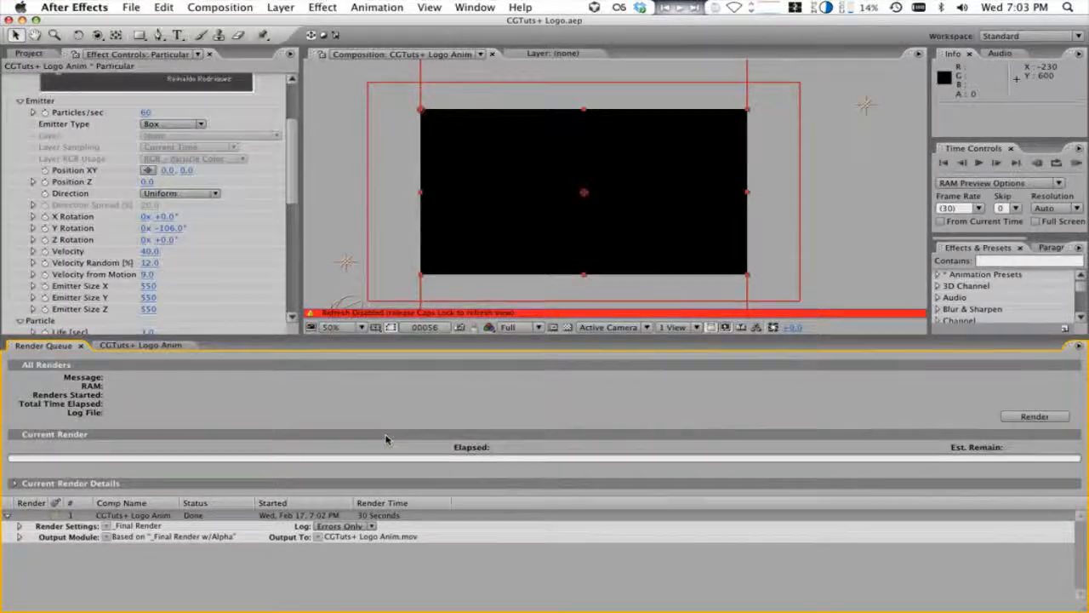
Switch to CINEMA 4D, examine the Save options with the alpha channel choices in the render settings, and close them
key("ctrl+Left")
key("ctrl+Down")
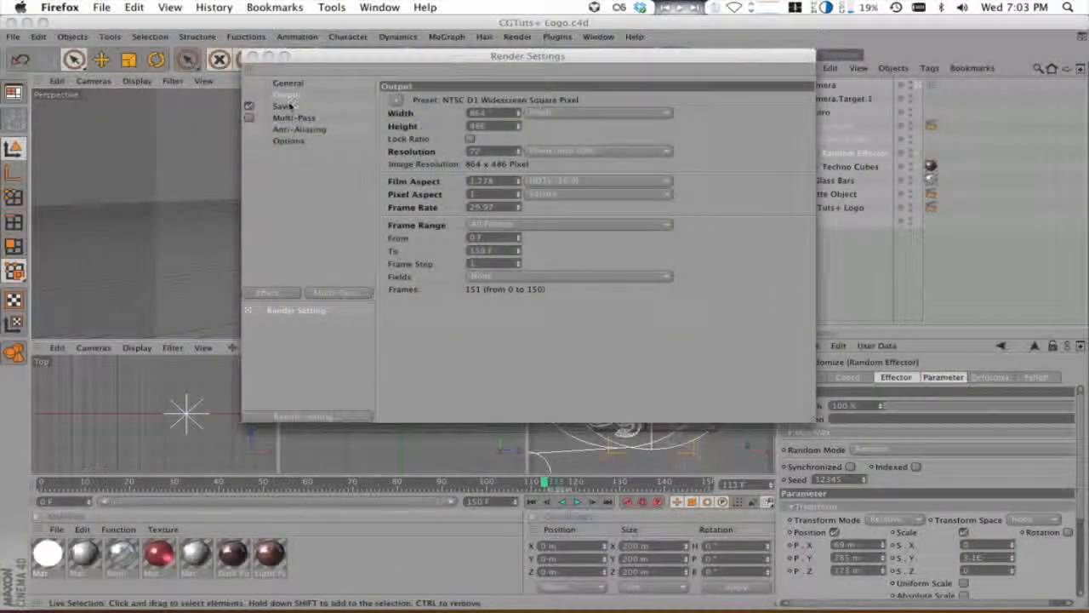
left_click(286, 105)
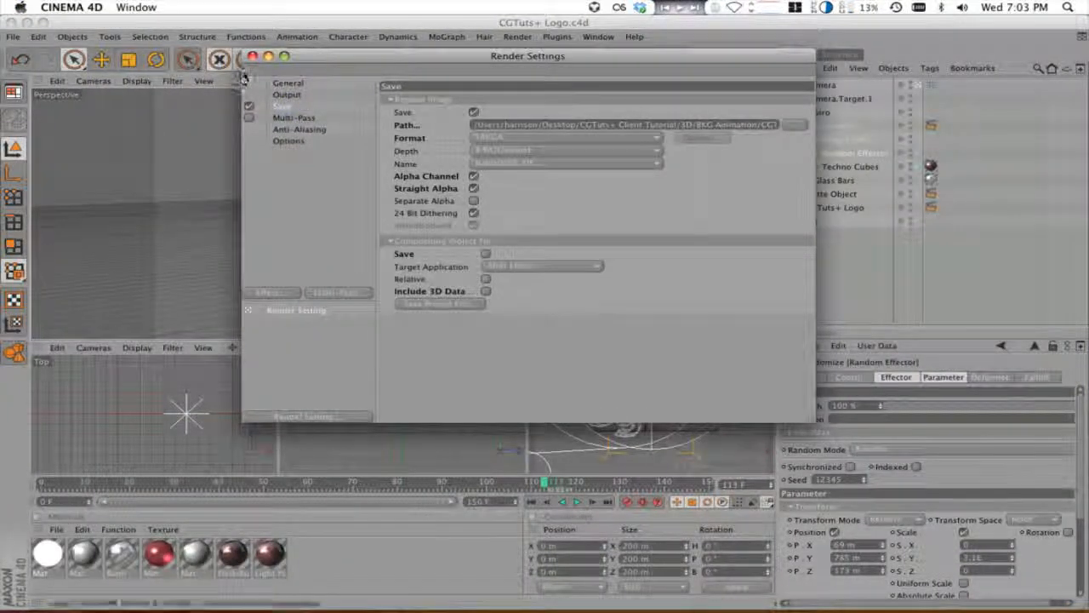
left_click(251, 56)
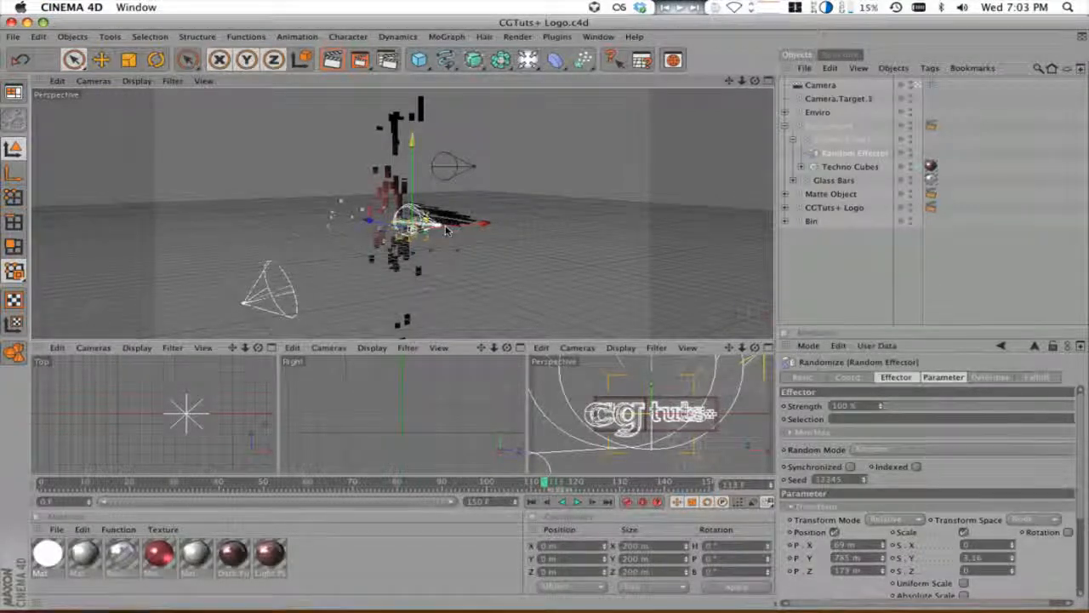
Open the rendered CGTuts+ Logo Anim.mov in QuickTime Player from CGTuts+ Client Tutorial/To Client/Deliverables on the Desktop, using a new Finder window
key("super+Tab")
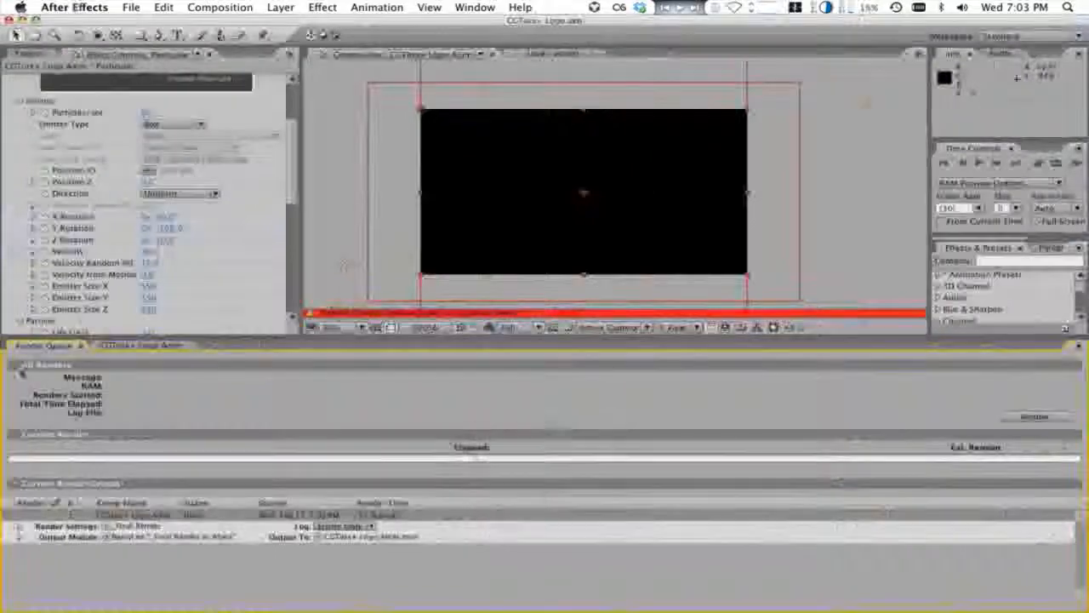
key("super+n")
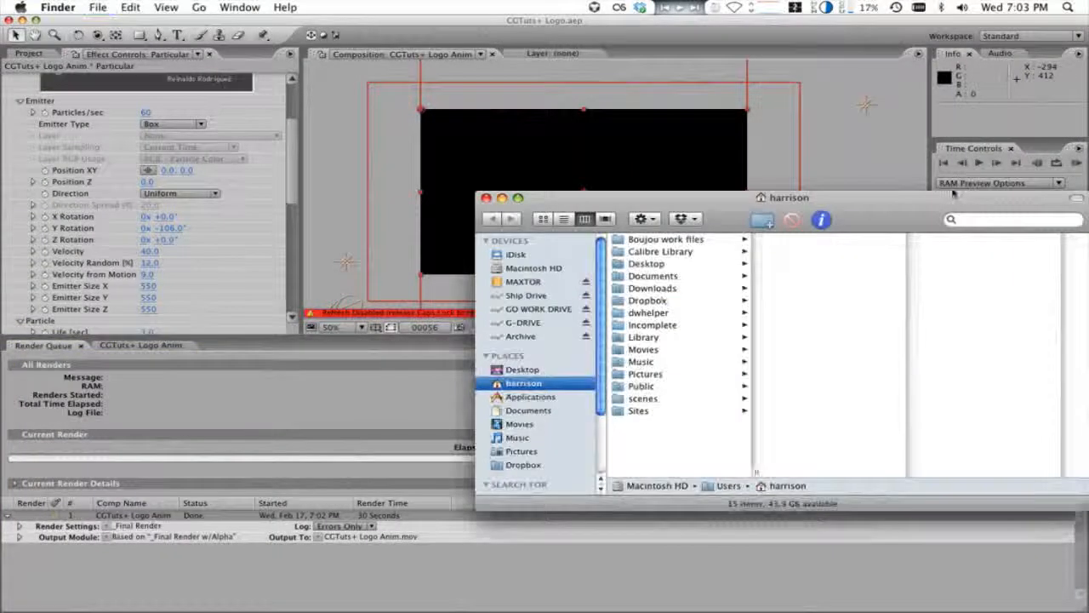
left_click_drag(901, 214, 546, 222)
left_click(158, 361)
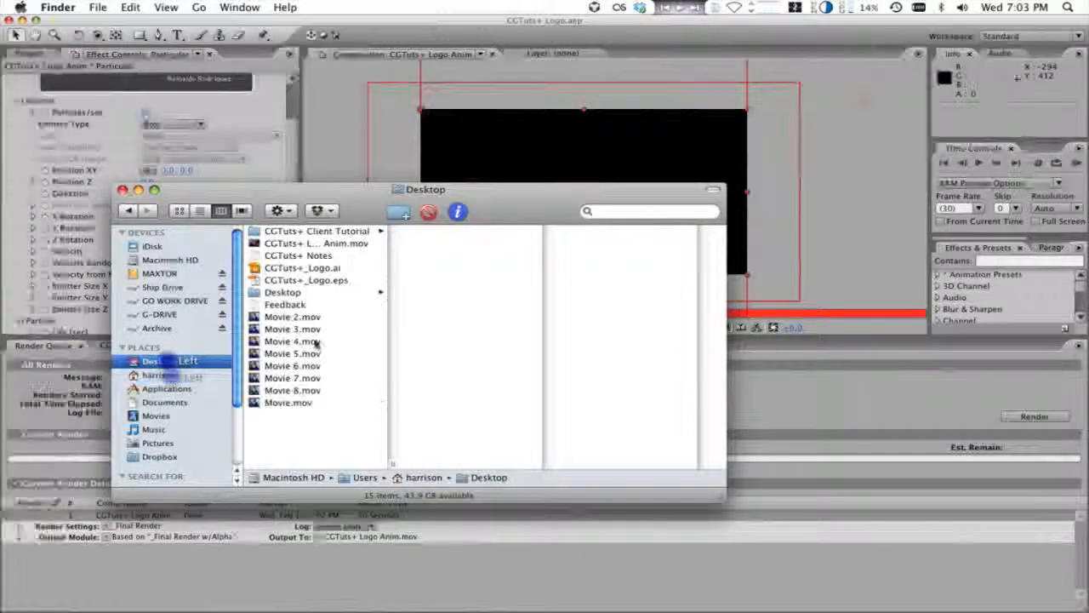
left_click(283, 292)
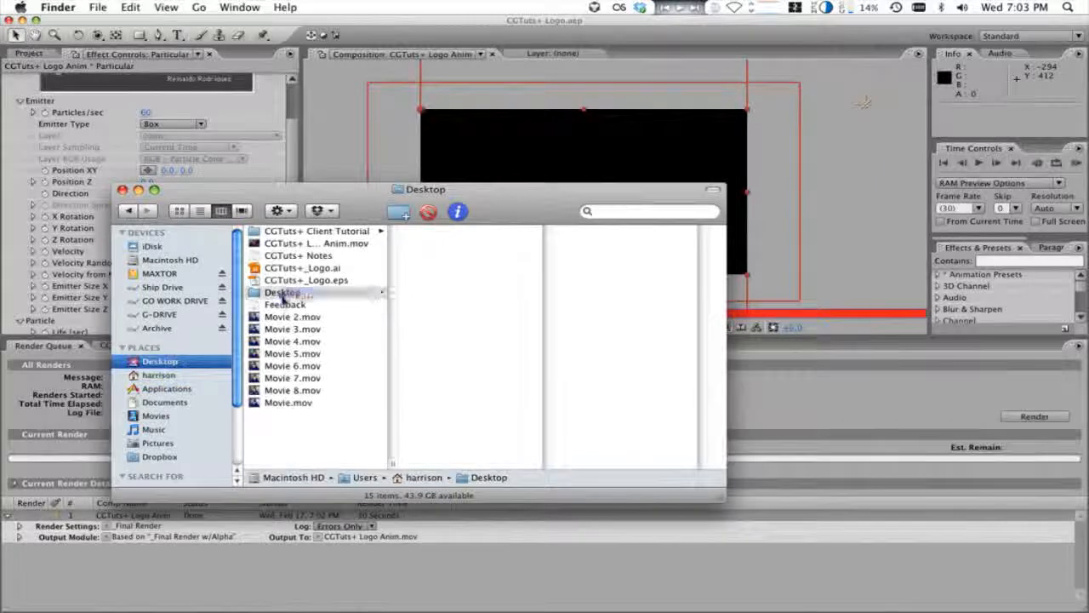
left_click(315, 230)
left_click(470, 230)
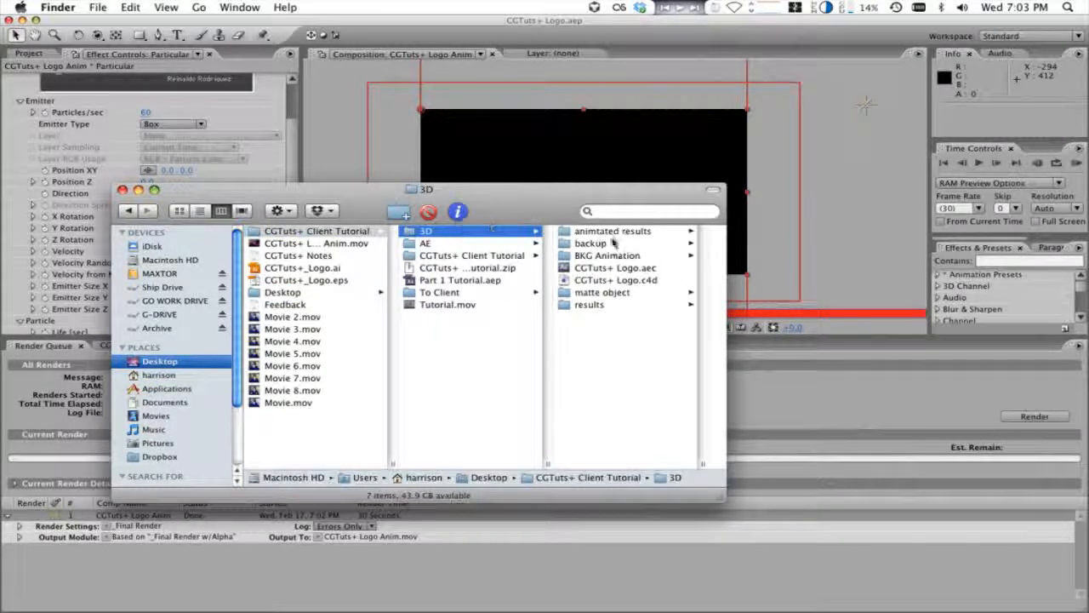
left_click(443, 292)
left_click(596, 280)
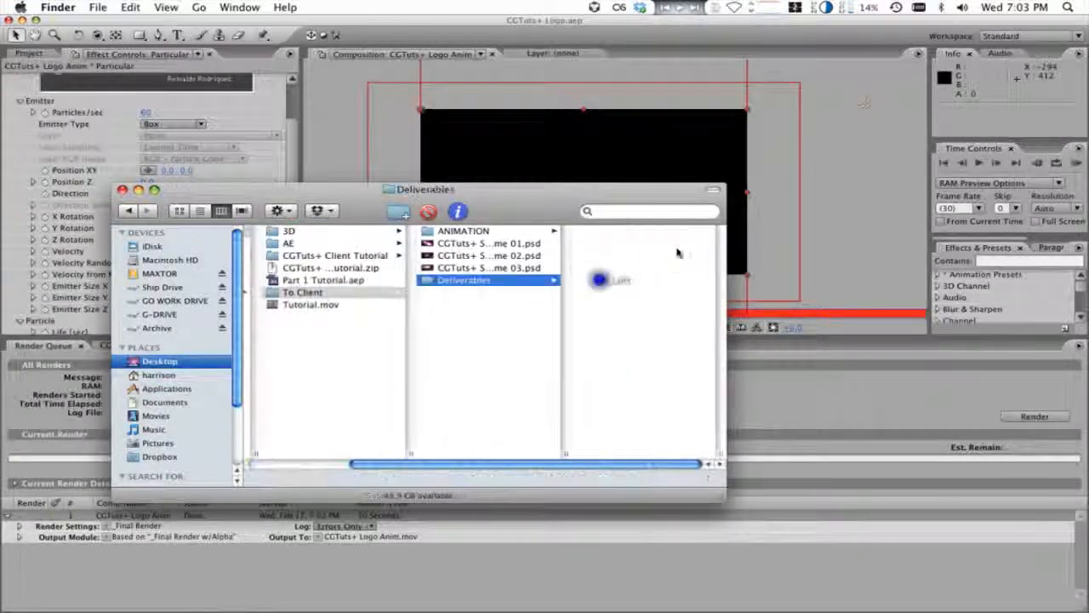
double_click(625, 230)
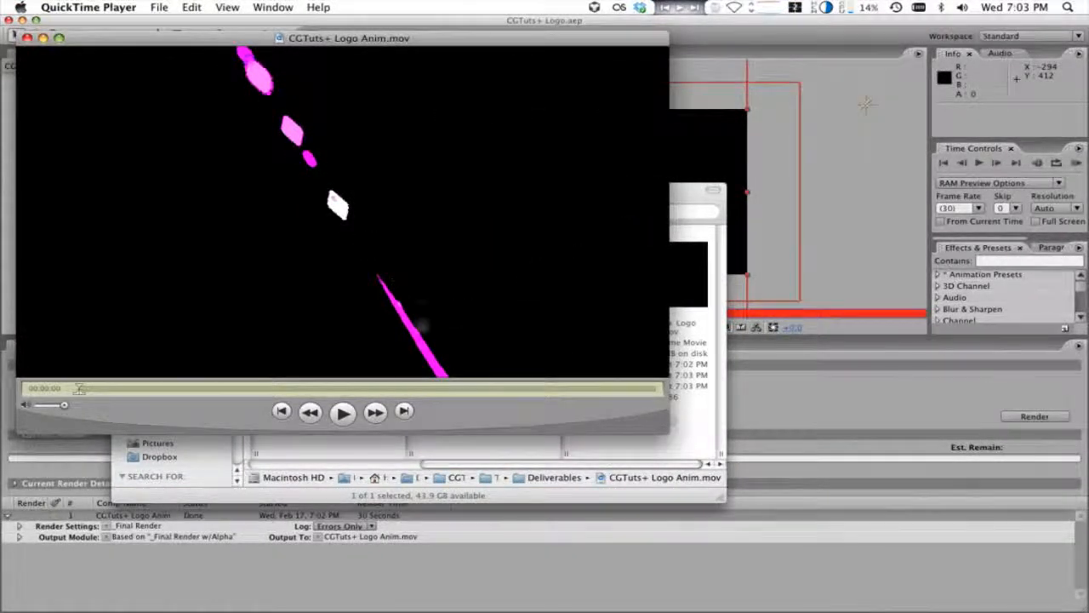
Scrub through the rendered movie and back near its start to examine the straight-alpha edges
left_click_drag(83, 388, 531, 390)
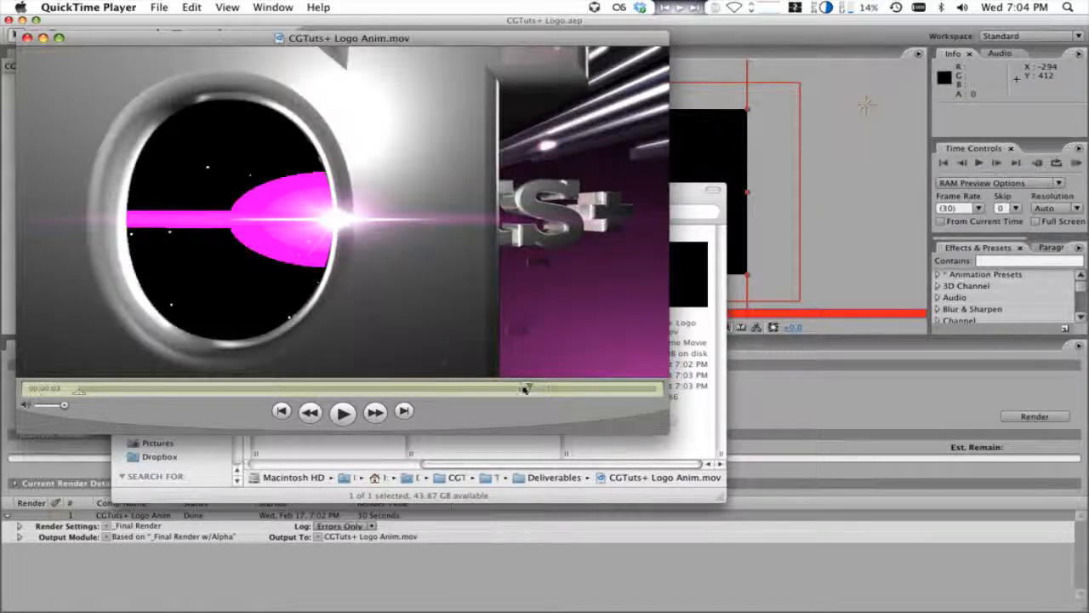
left_click(522, 387)
left_click_drag(523, 386, 99, 390)
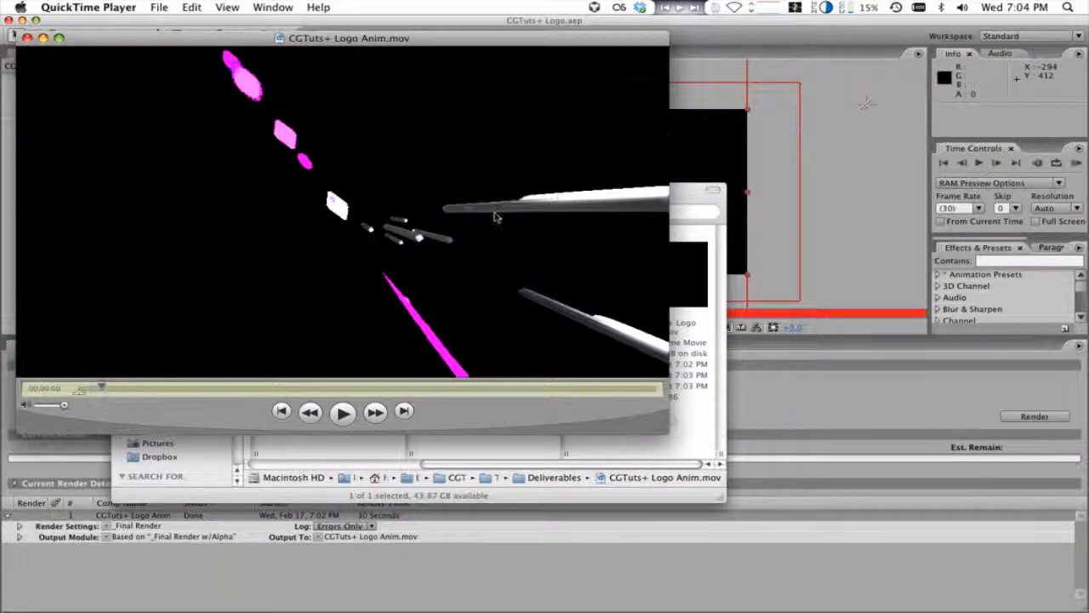
Return to the CGTuts+ Logo Anim composition, turn on the transparency grid, and inspect frames 7 and 11
left_click(763, 418)
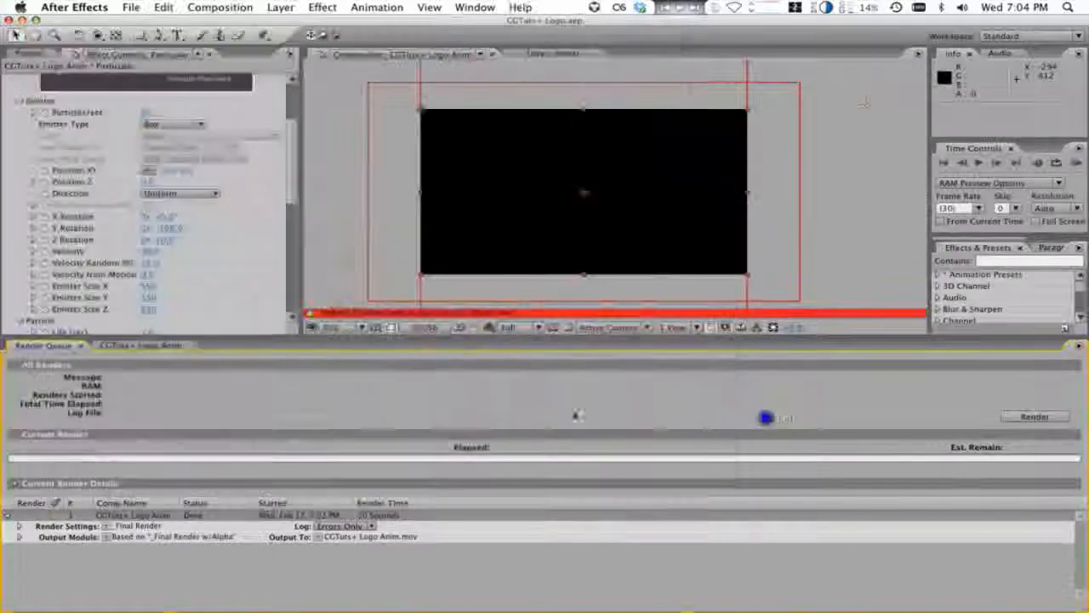
left_click(134, 342)
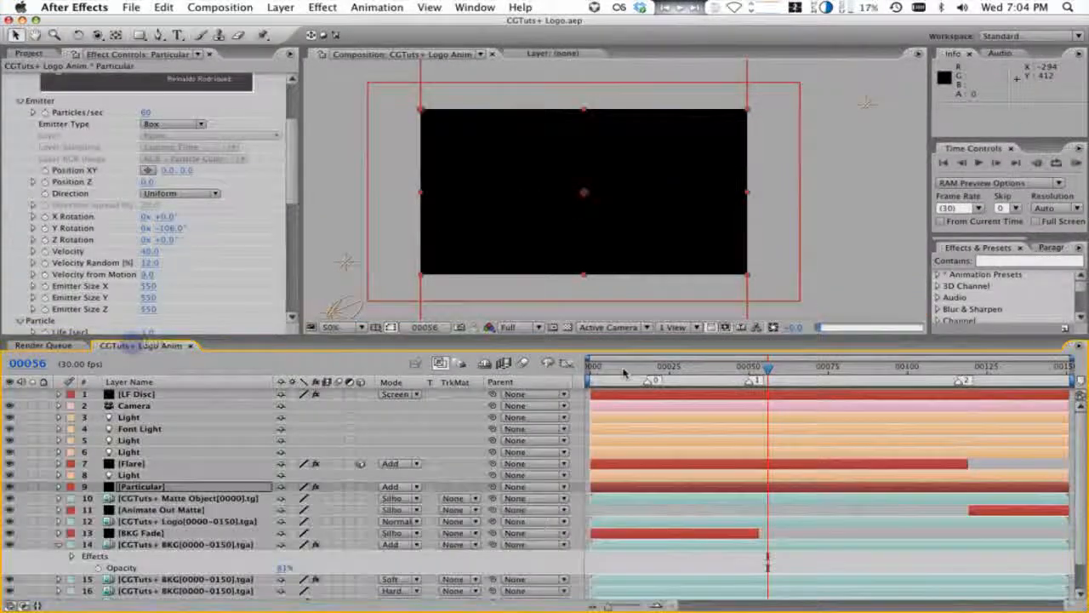
left_click(616, 368)
left_click_drag(616, 368, 608, 372)
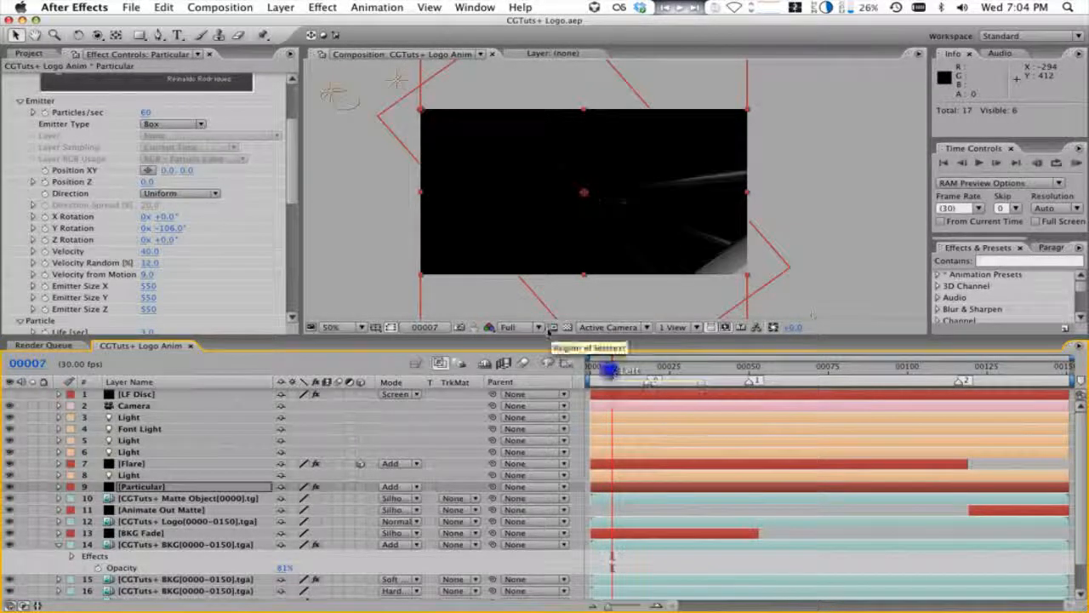
left_click(569, 327)
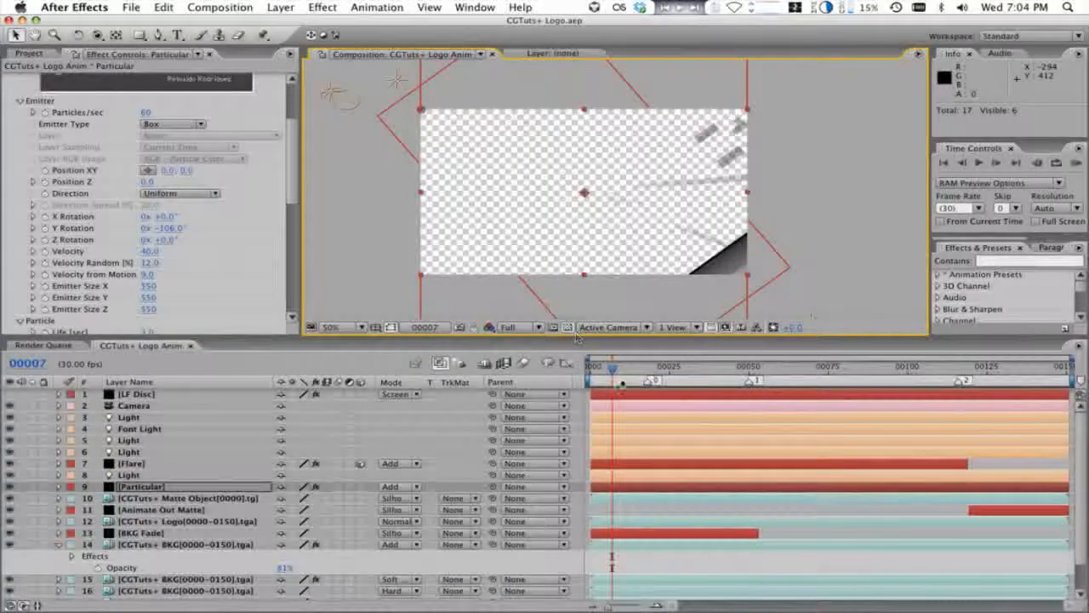
left_click_drag(612, 368, 626, 370)
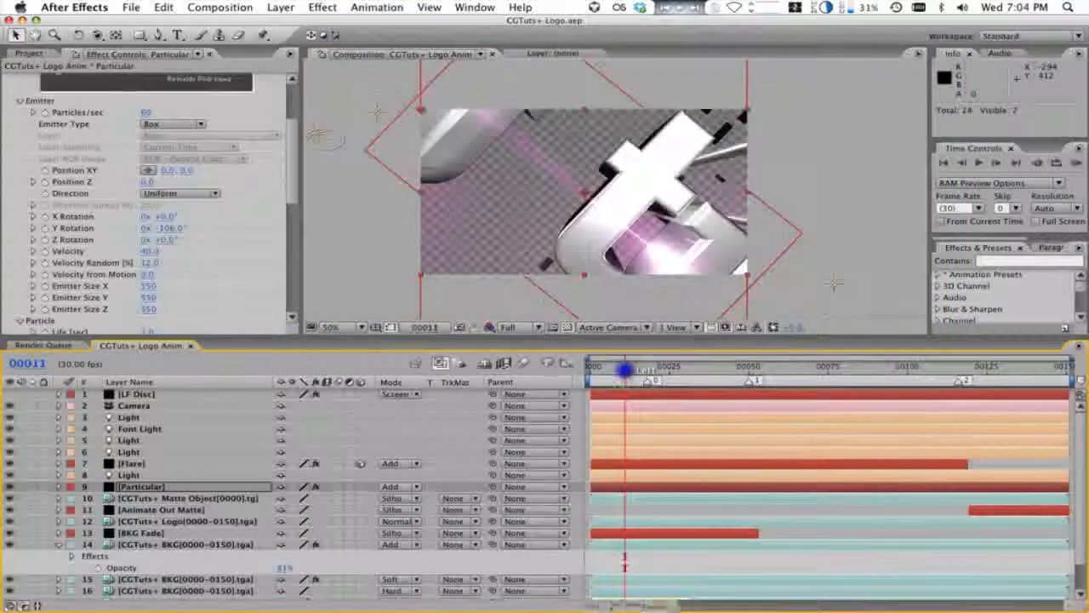
Go back to the rendered movie in QuickTime Player, recheck a late frame, close it, and show the After Effects project contents
mouse_move(670, 604)
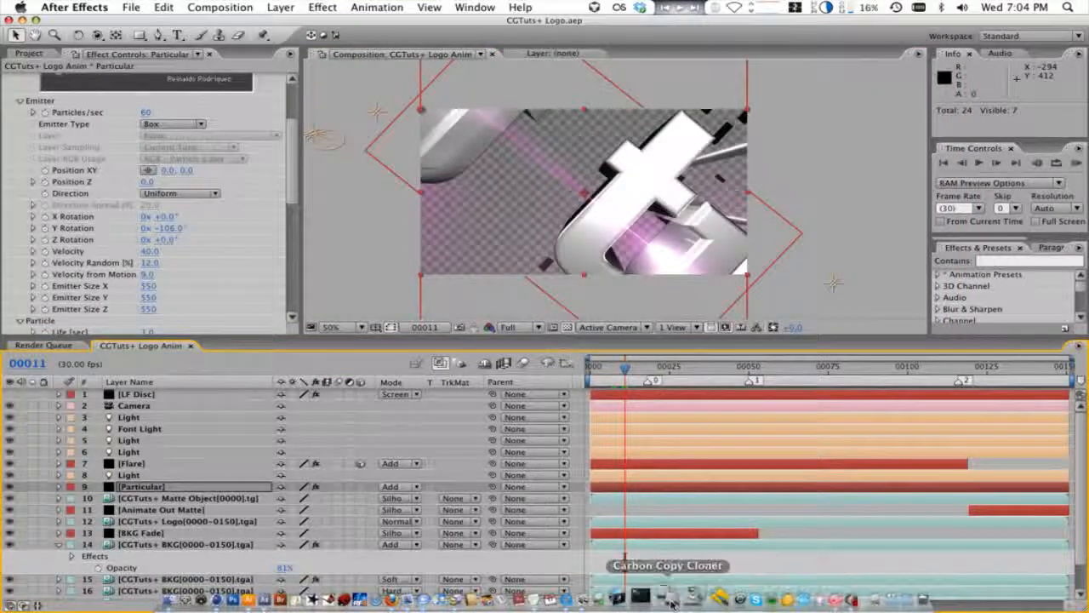
left_click(585, 600)
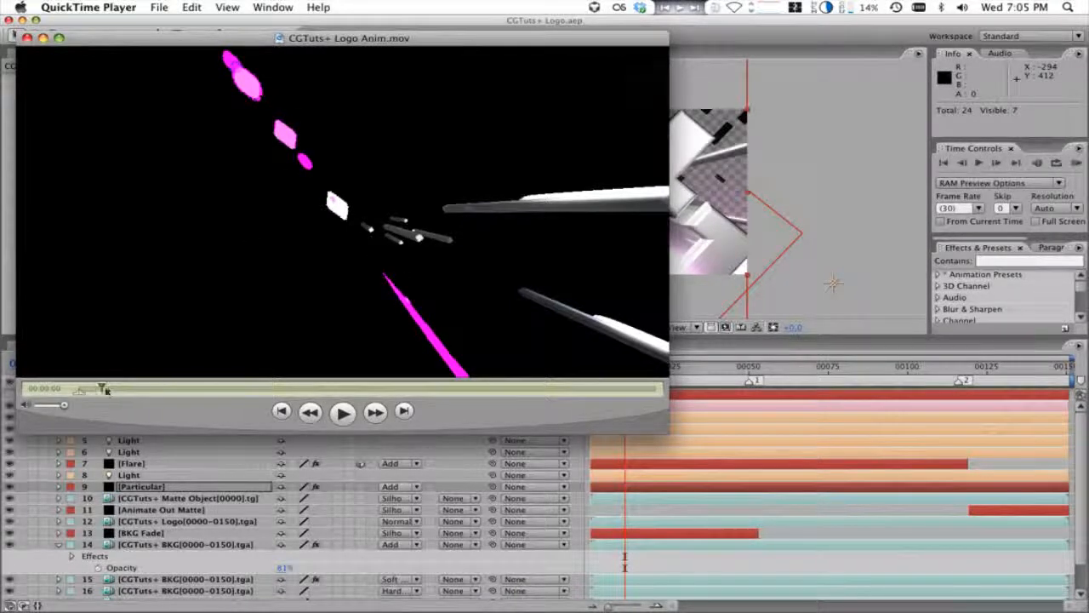
left_click_drag(105, 389, 530, 359)
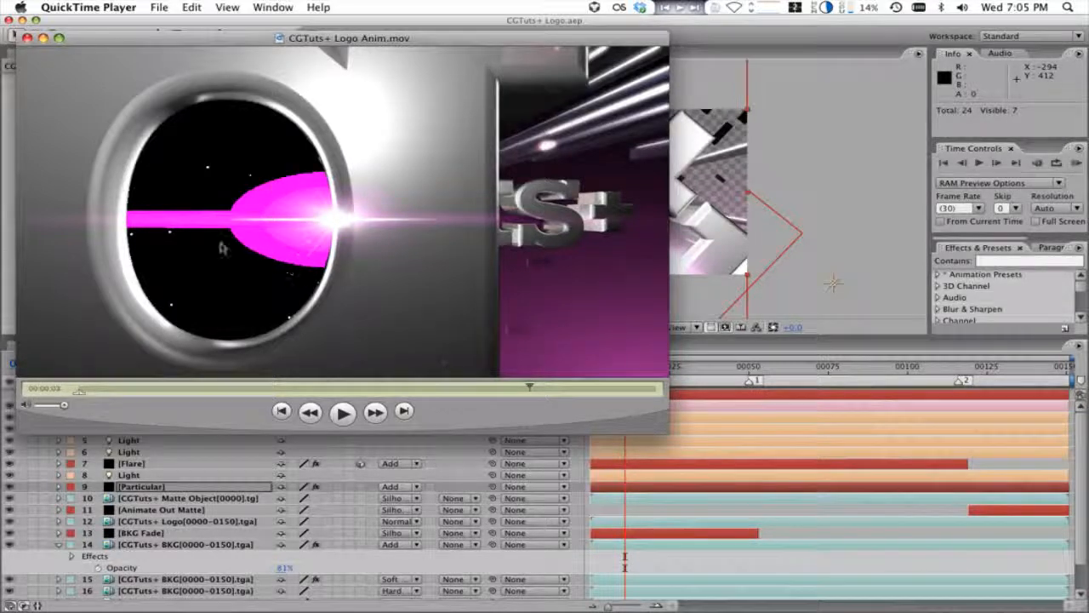
left_click(28, 37)
left_click(27, 53)
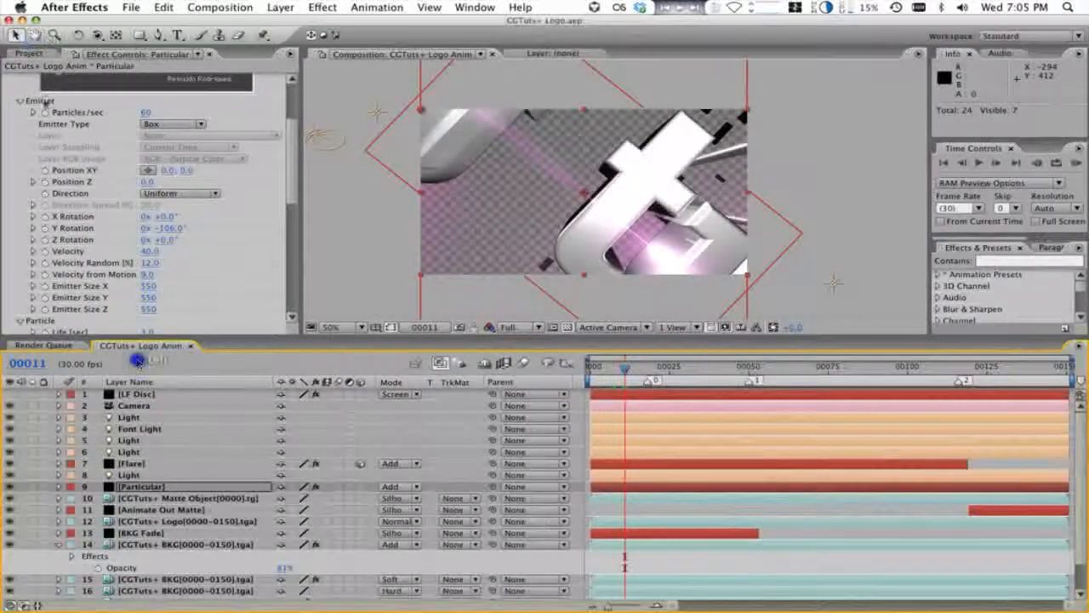
mouse_move(752, 604)
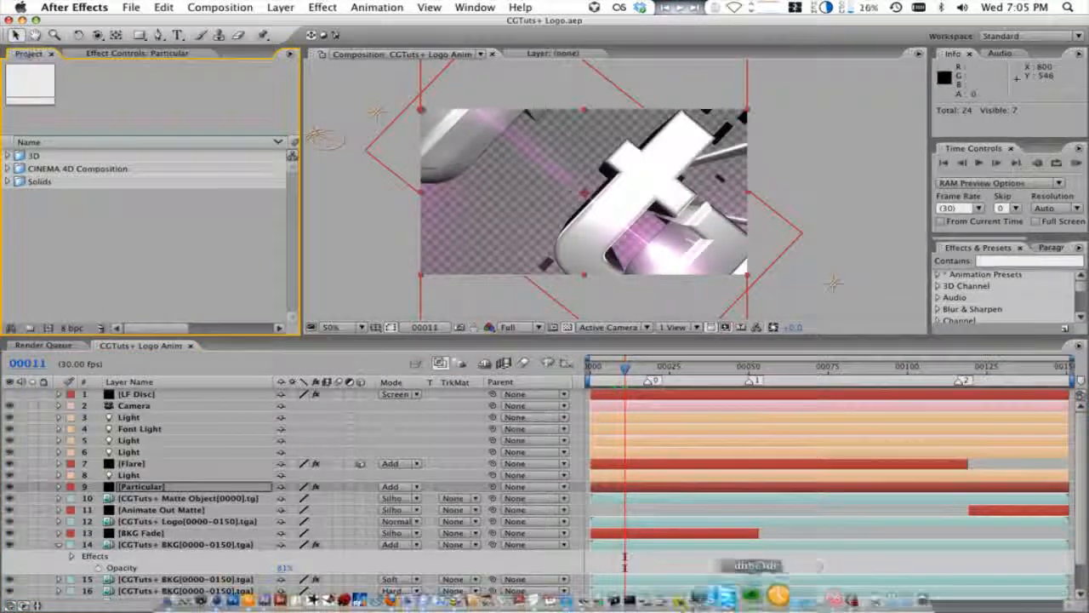
left_click(825, 593)
left_click(216, 7)
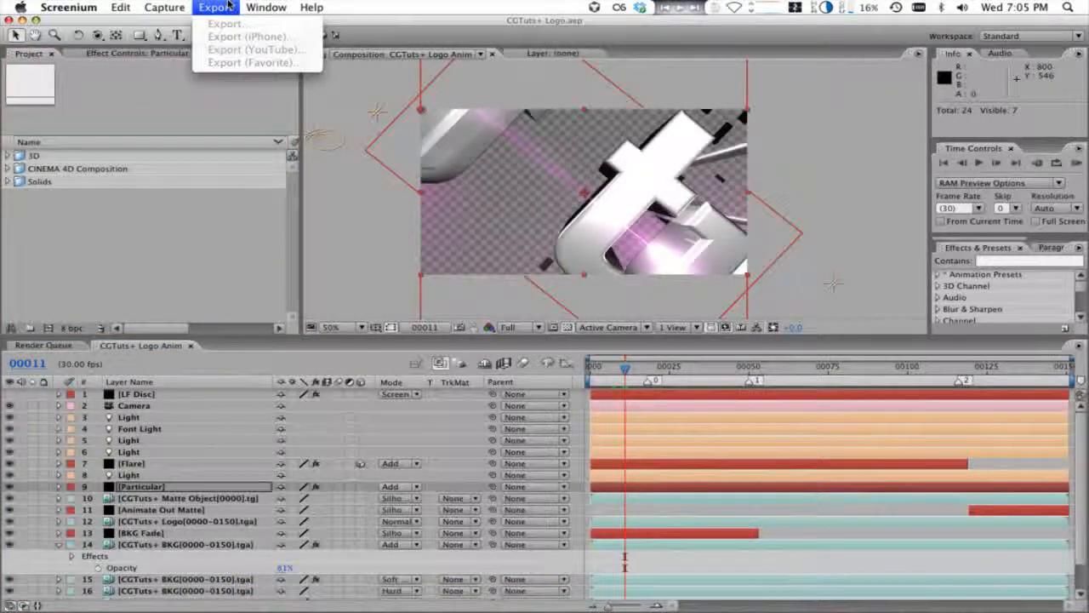
mouse_move(186, 7)
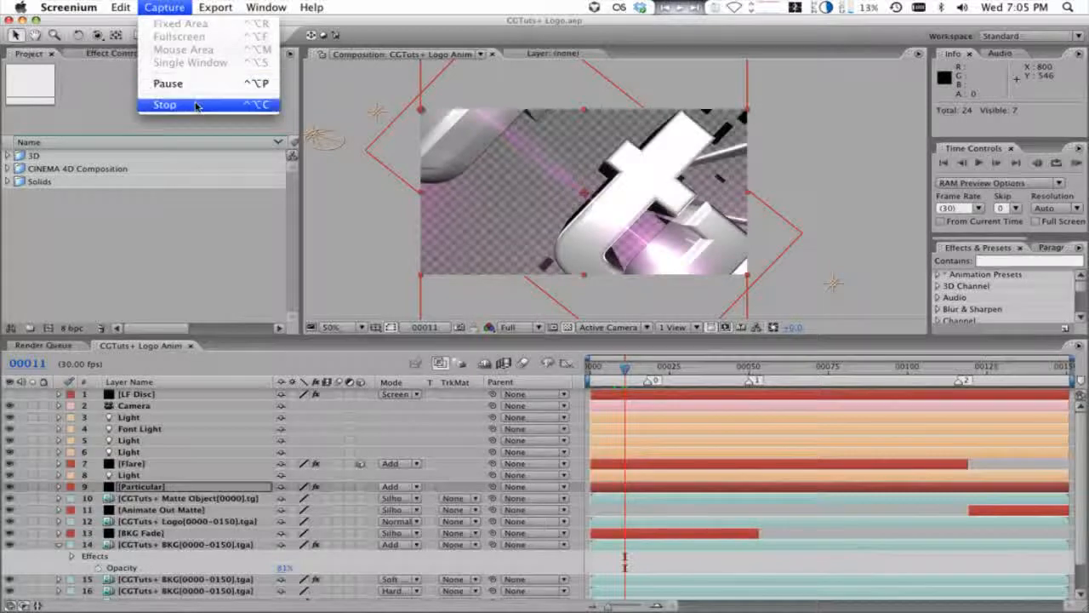